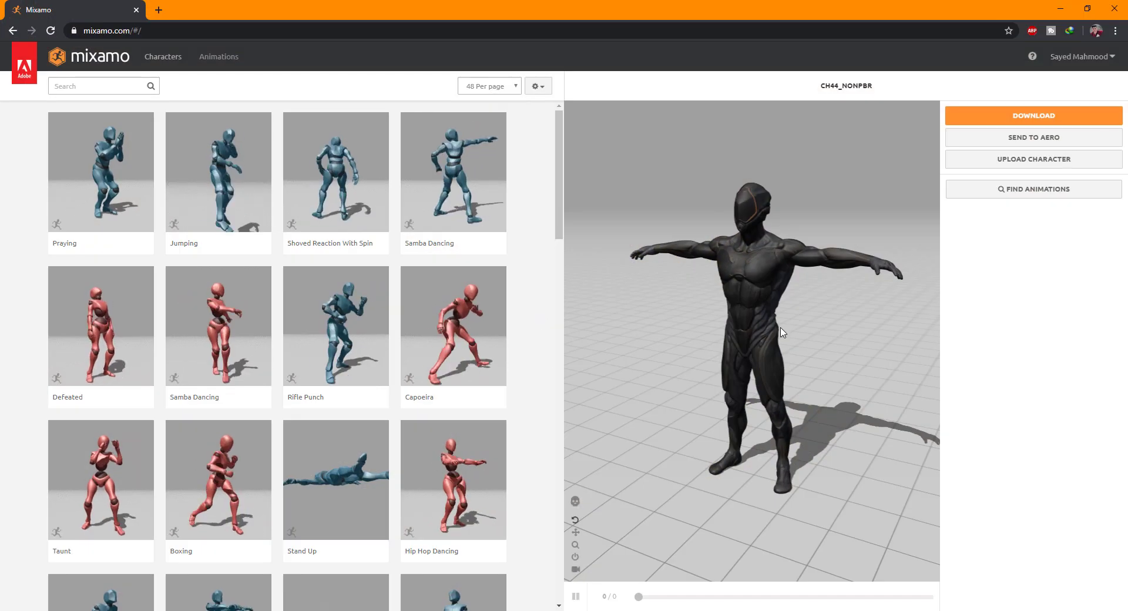
Step: Apply the Hip Hop Dancing animation to the Ch44_nonPBR character in Mixamo
drag(734, 340, 748, 283)
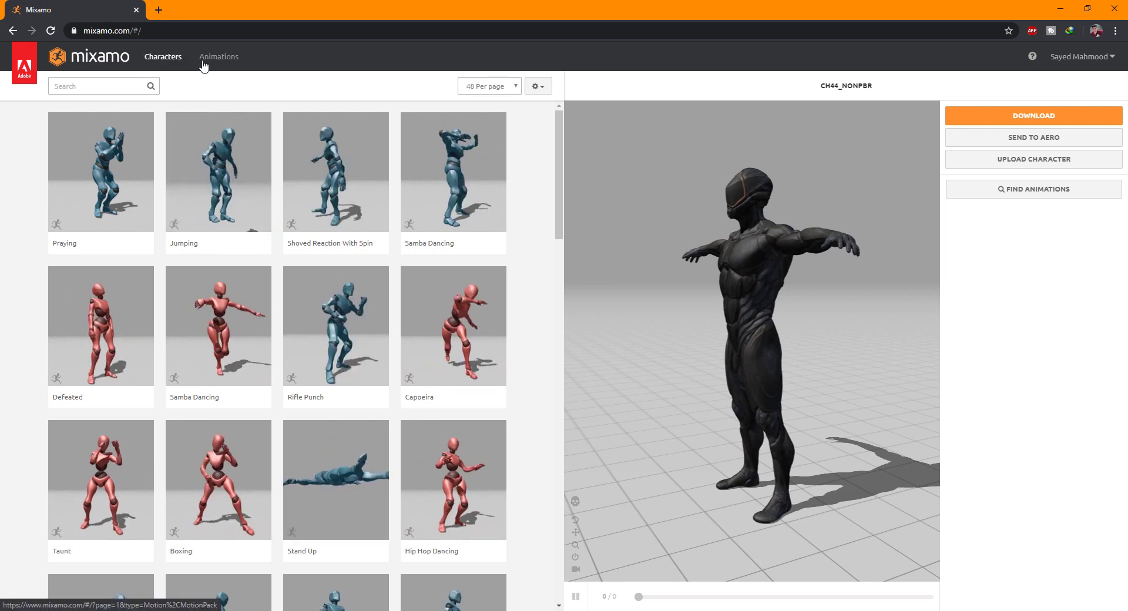
scroll(478, 383, down, 5)
scroll(143, 156, up, 5)
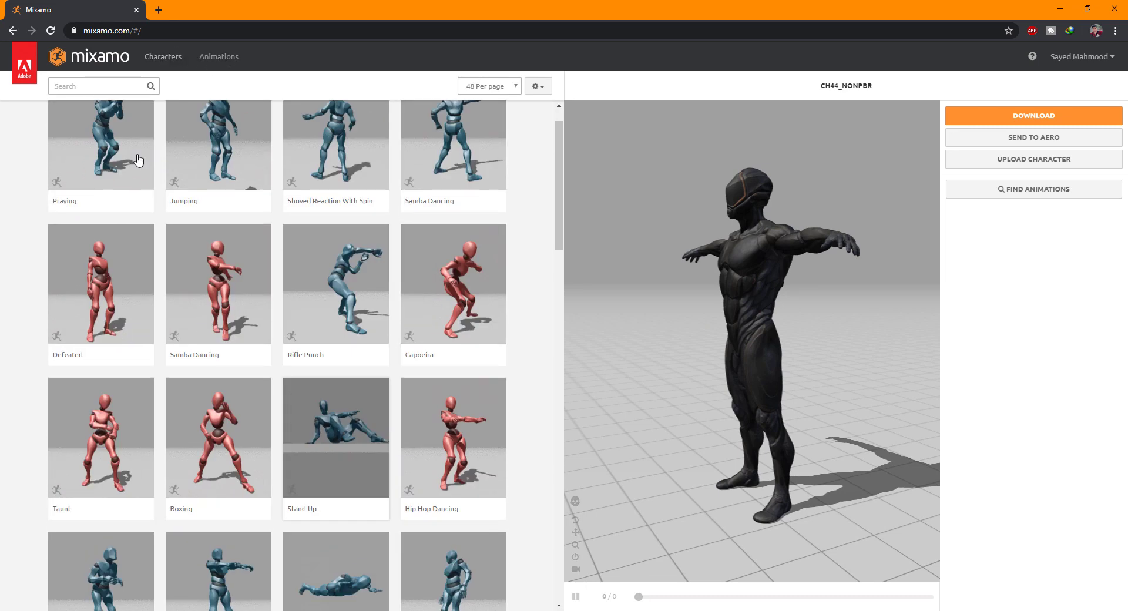
scroll(326, 308, down, 4)
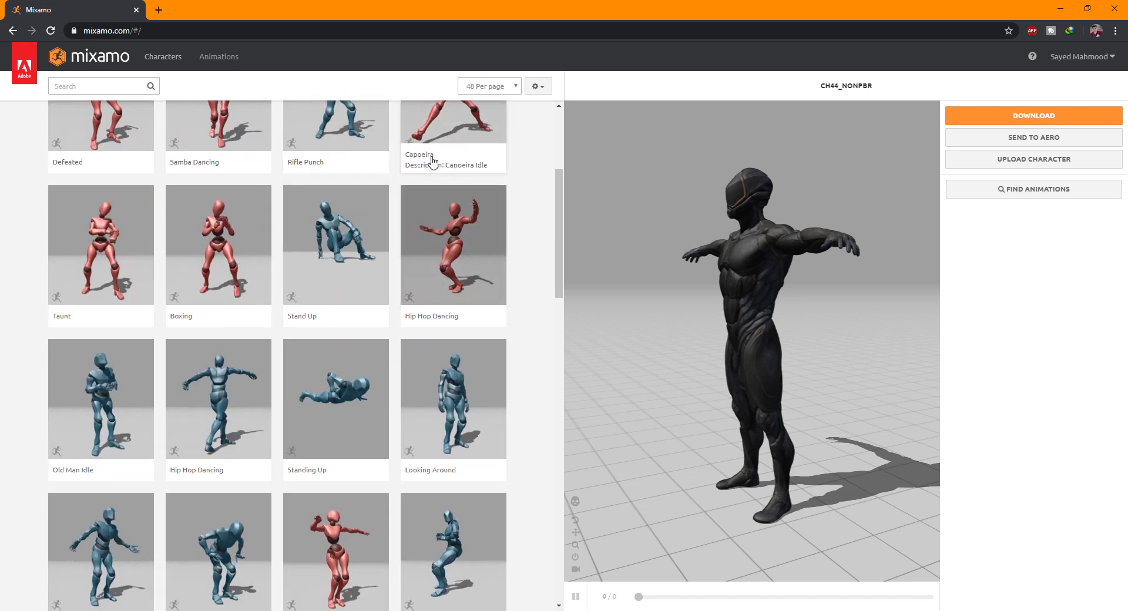
click(438, 290)
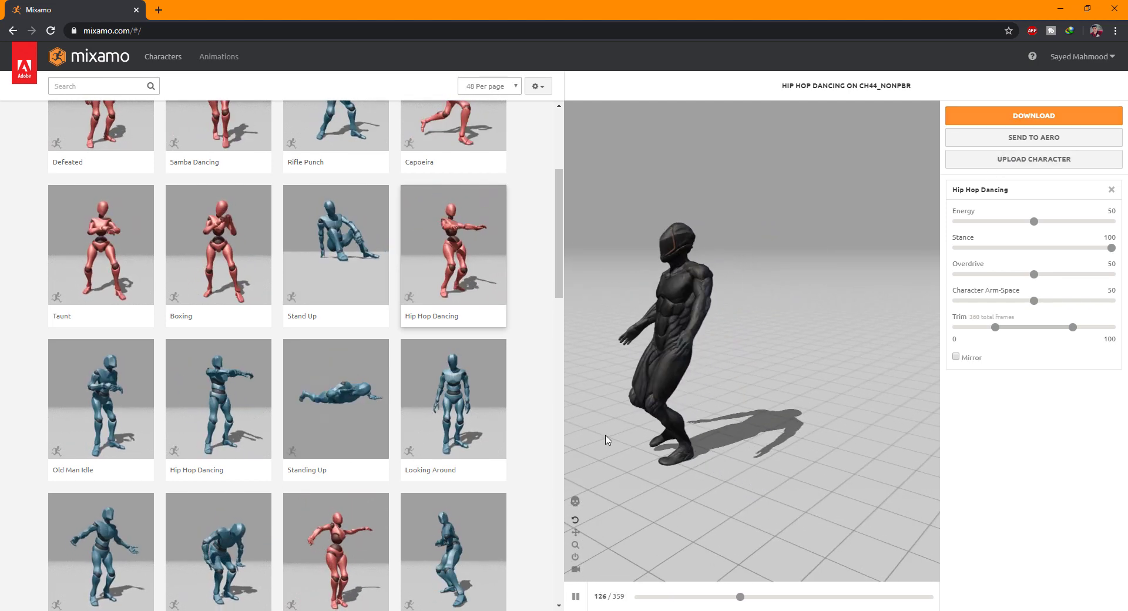
Step: Switch to the "tyflow leaves dancing guy.max" scene in 3ds Max and play back its leaf simulation
mouse_move(474, 610)
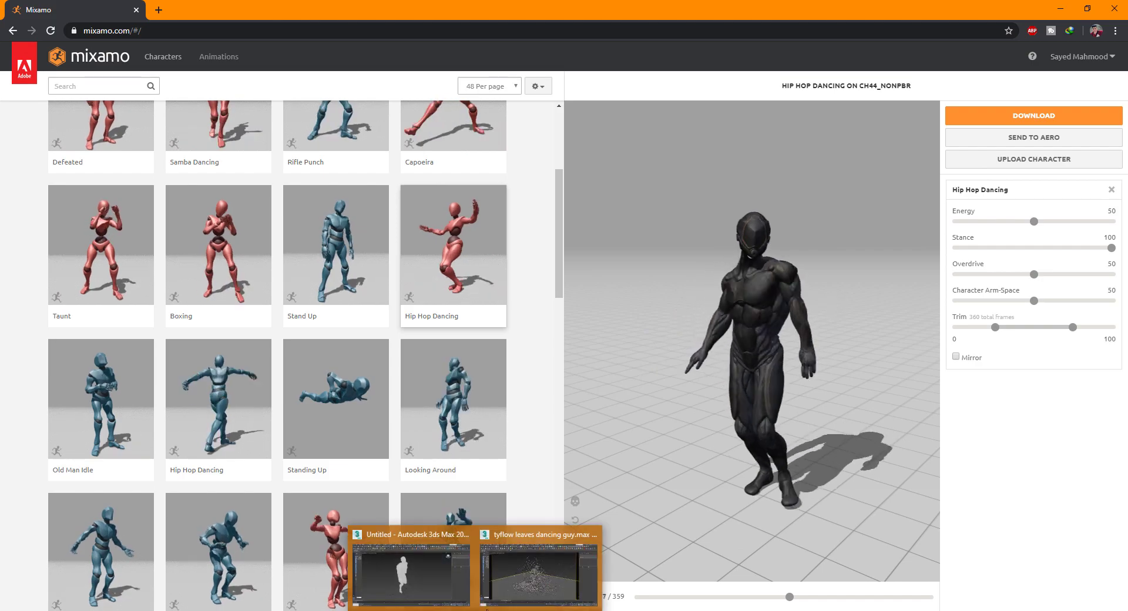
click(538, 567)
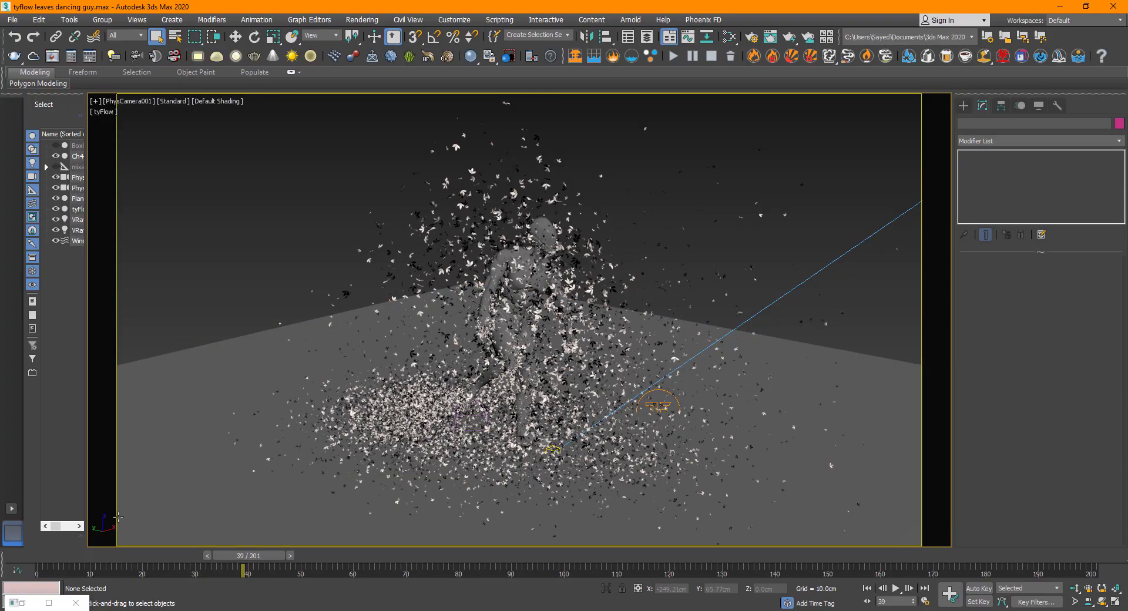
drag(158, 557, 97, 546)
key(slash)
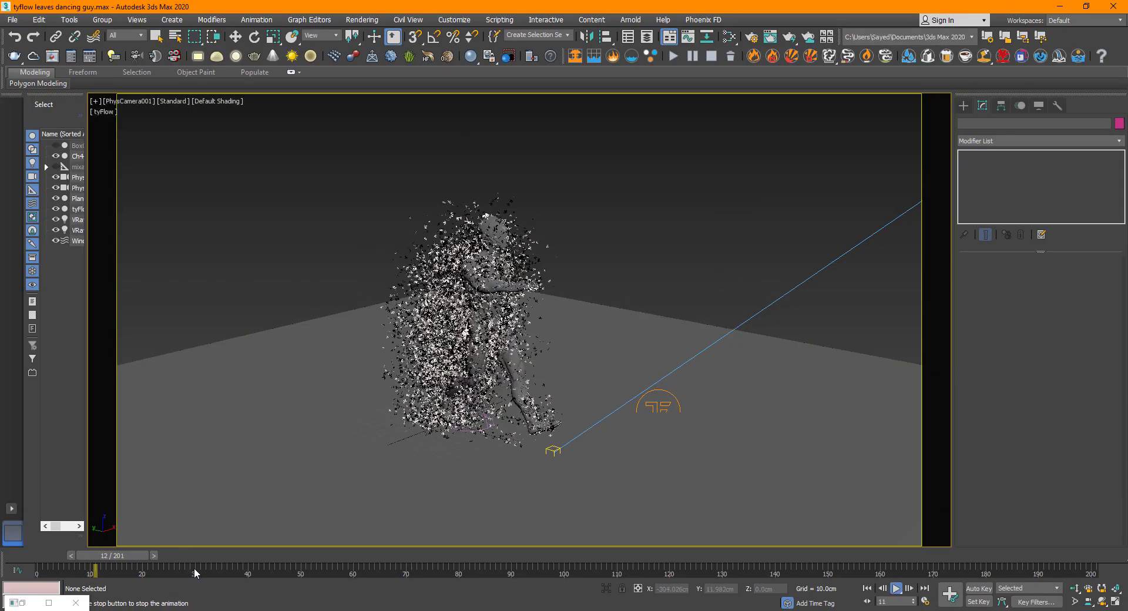
click(218, 535)
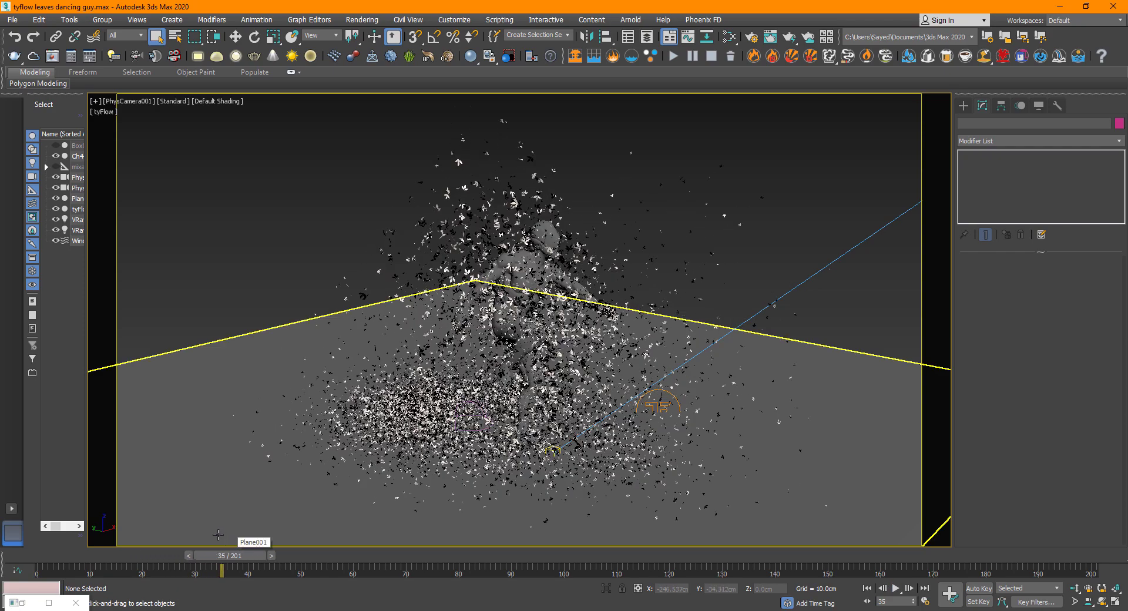
Step: Preview the finished leaves scene with V-Ray IPR in the camera viewport and dismiss the V-Ray messages window
click(183, 102)
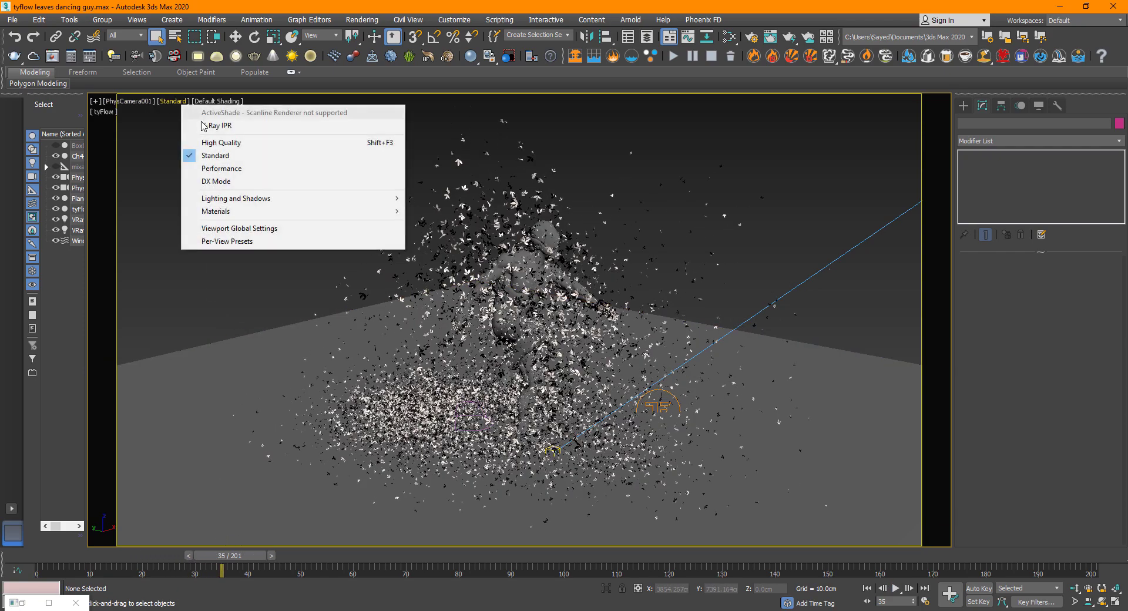
click(194, 115)
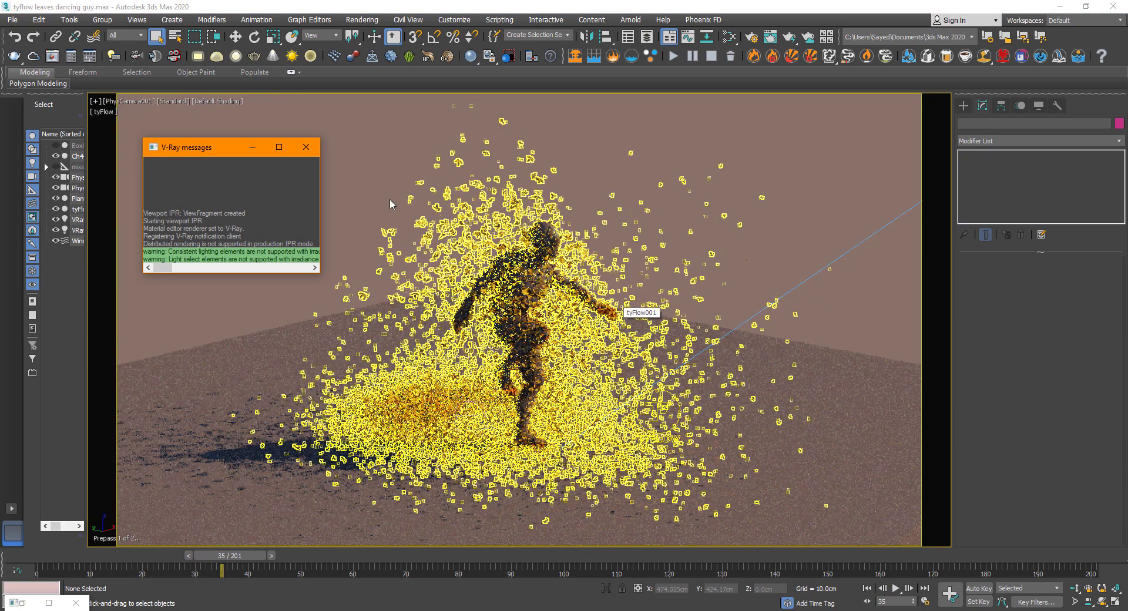
click(305, 147)
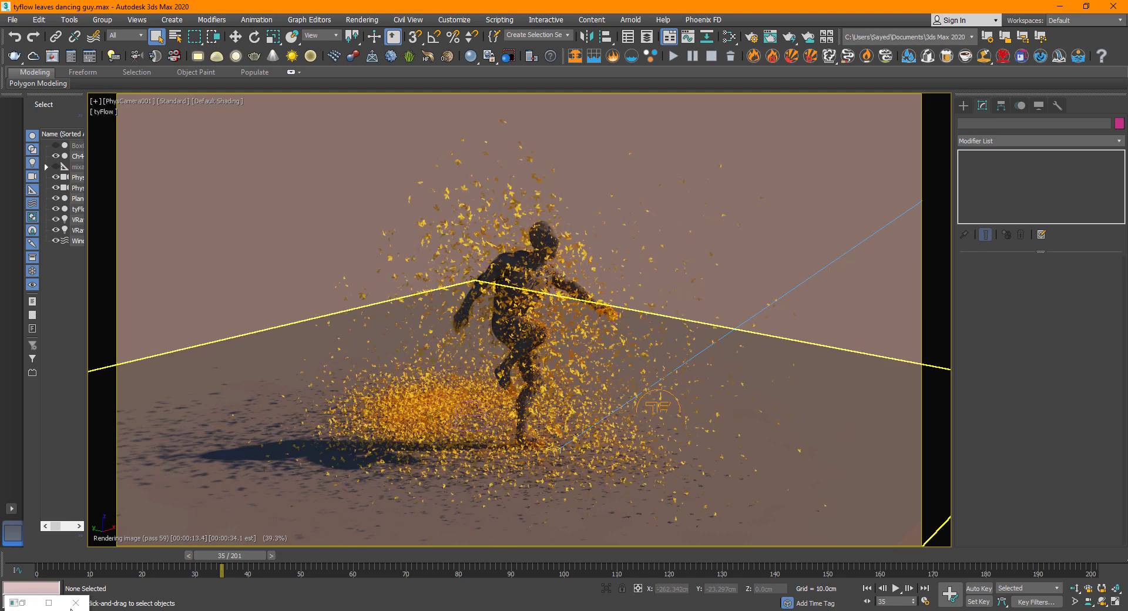
Step: Switch to the untitled 3ds Max scene and assign a new Standard material to the character mesh
mouse_move(487, 603)
click(432, 562)
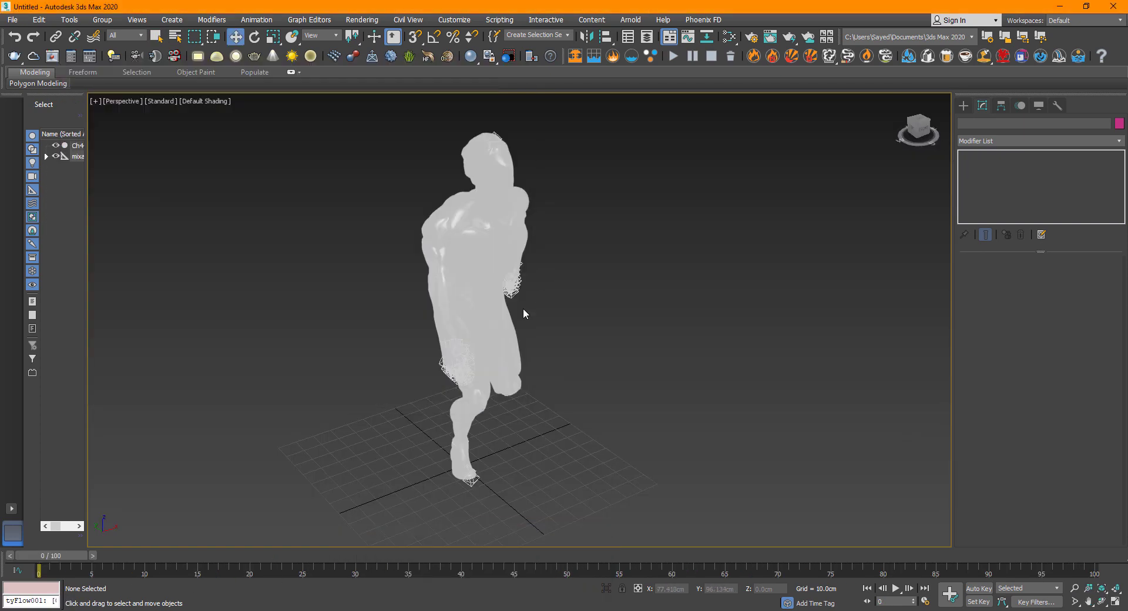
alt+middle_drag(522, 395, 544, 252)
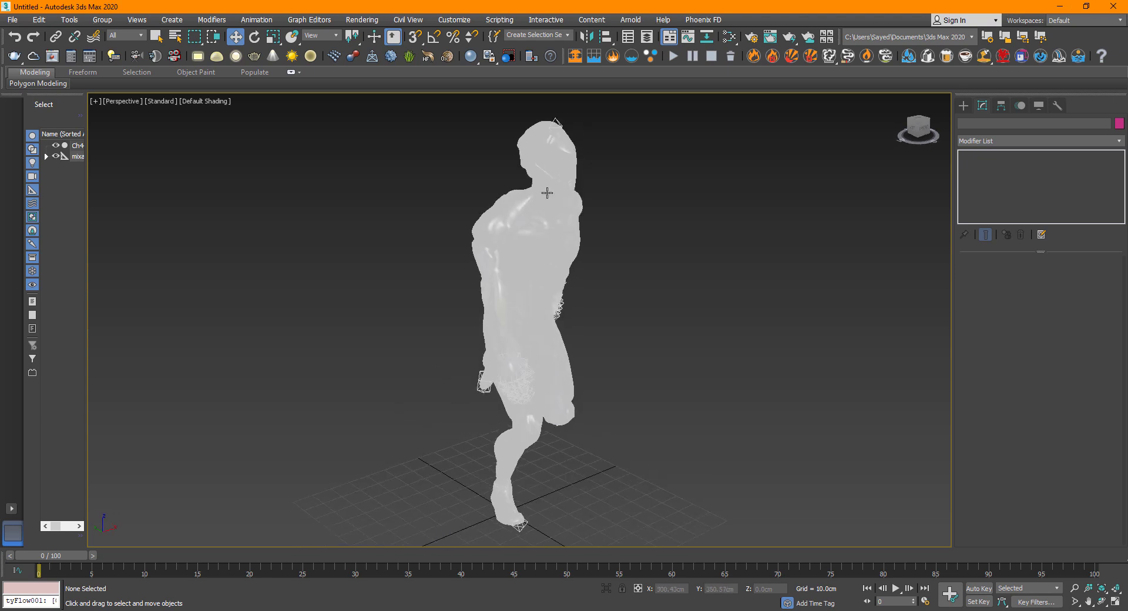
click(517, 248)
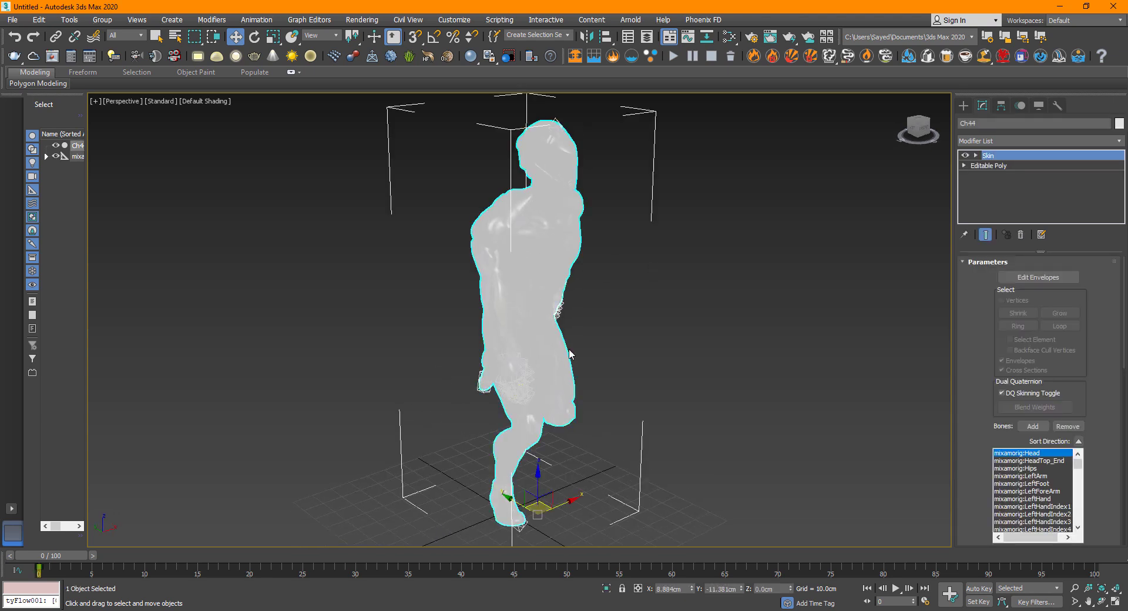
key(m)
drag(219, 252, 207, 206)
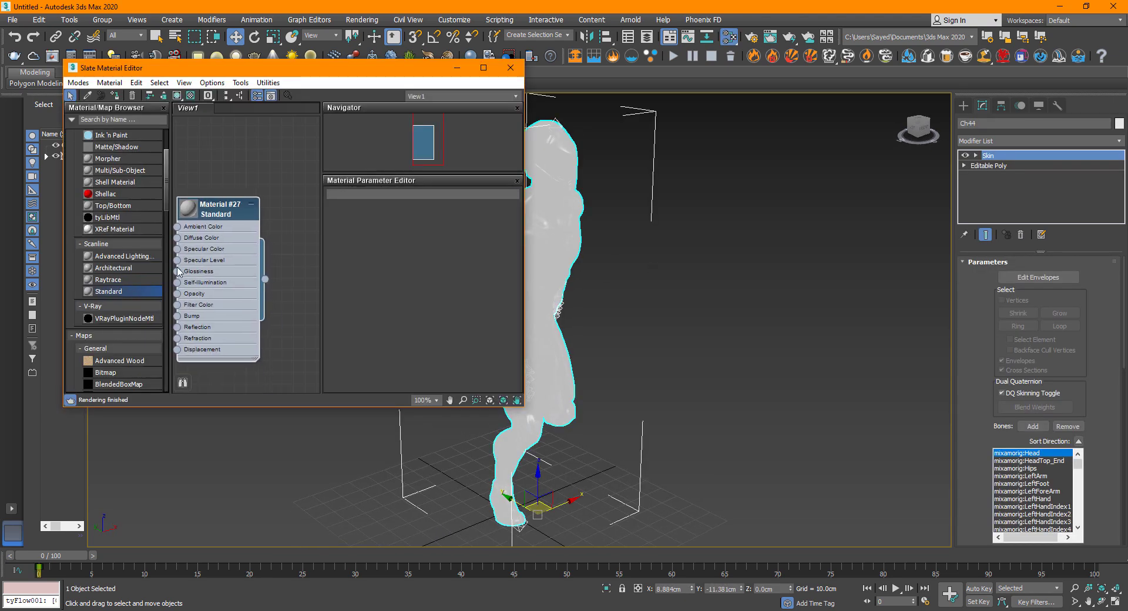
key(Delete)
double_click(113, 291)
drag(536, 289, 536, 290)
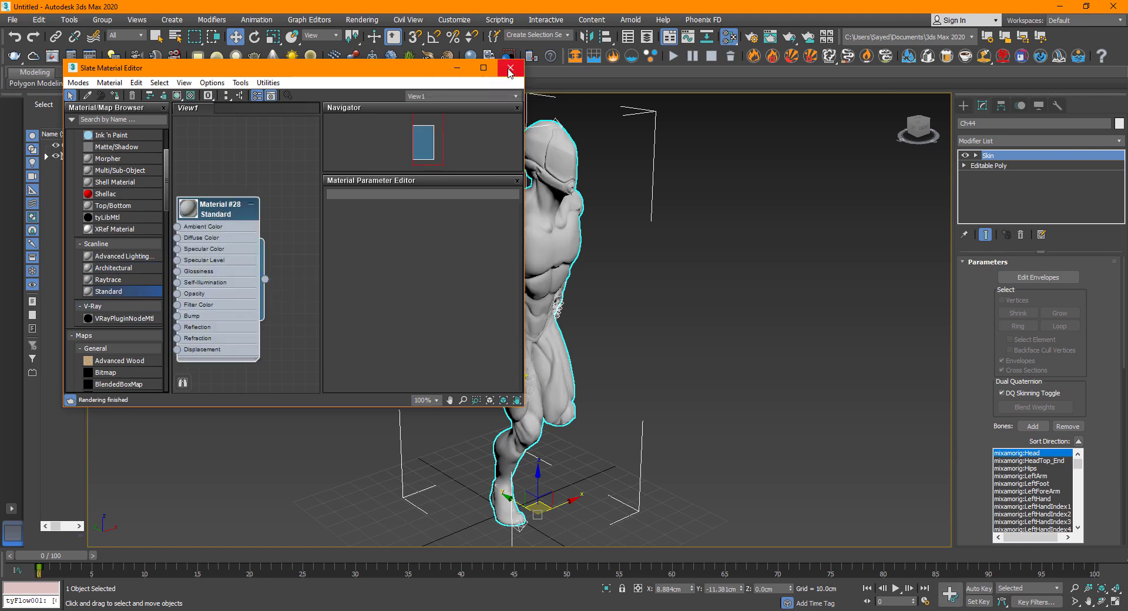
click(509, 69)
click(199, 195)
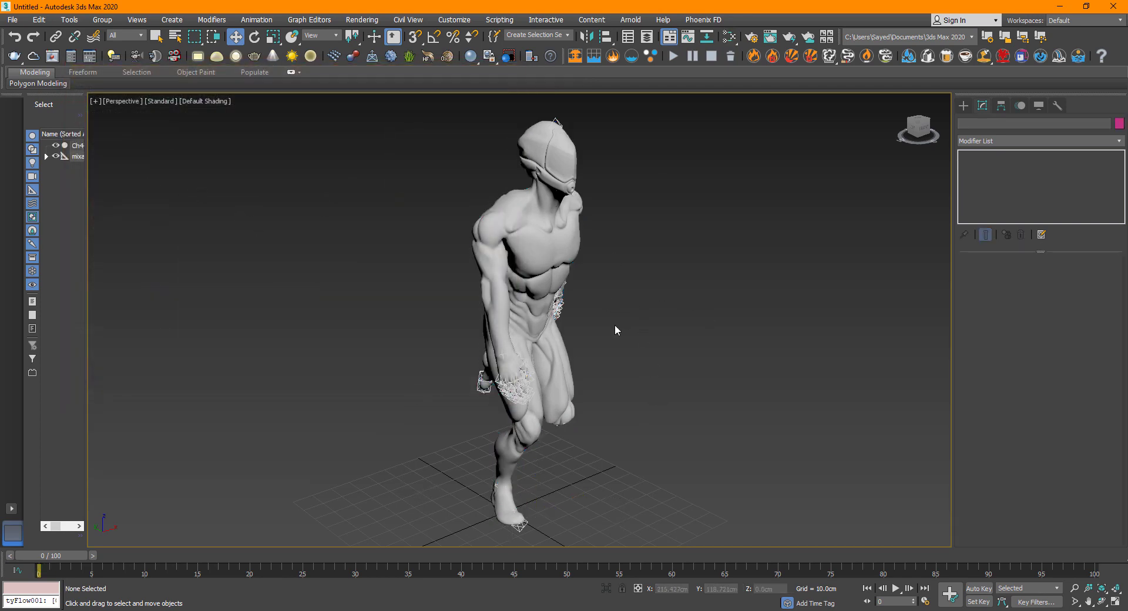
Step: Select all the bone helpers of the character's rig and hide them
click(516, 385)
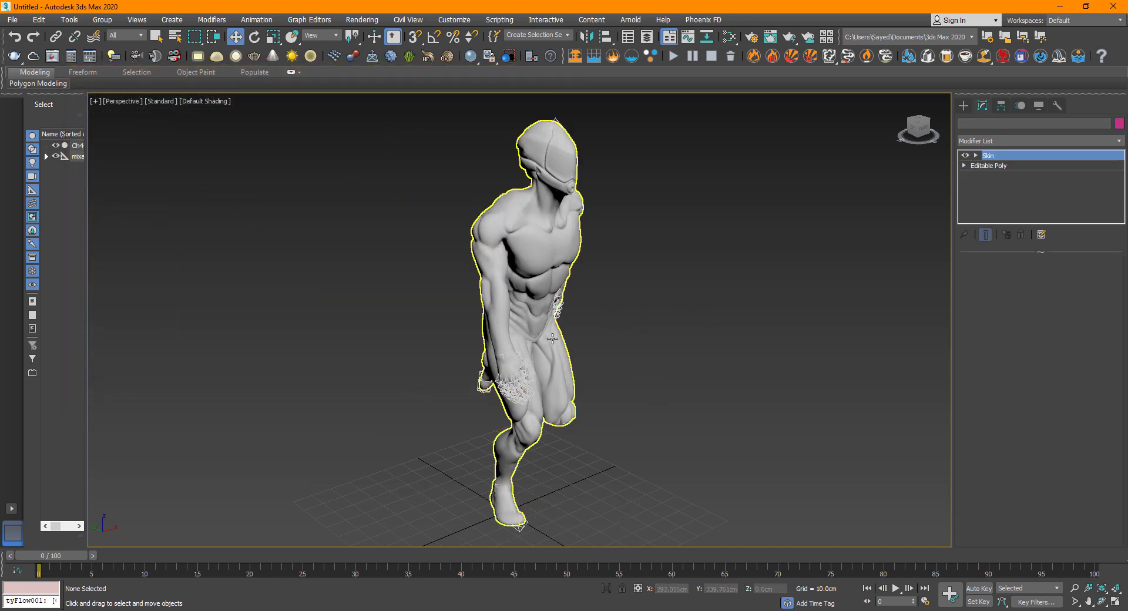
key(ctrl+i)
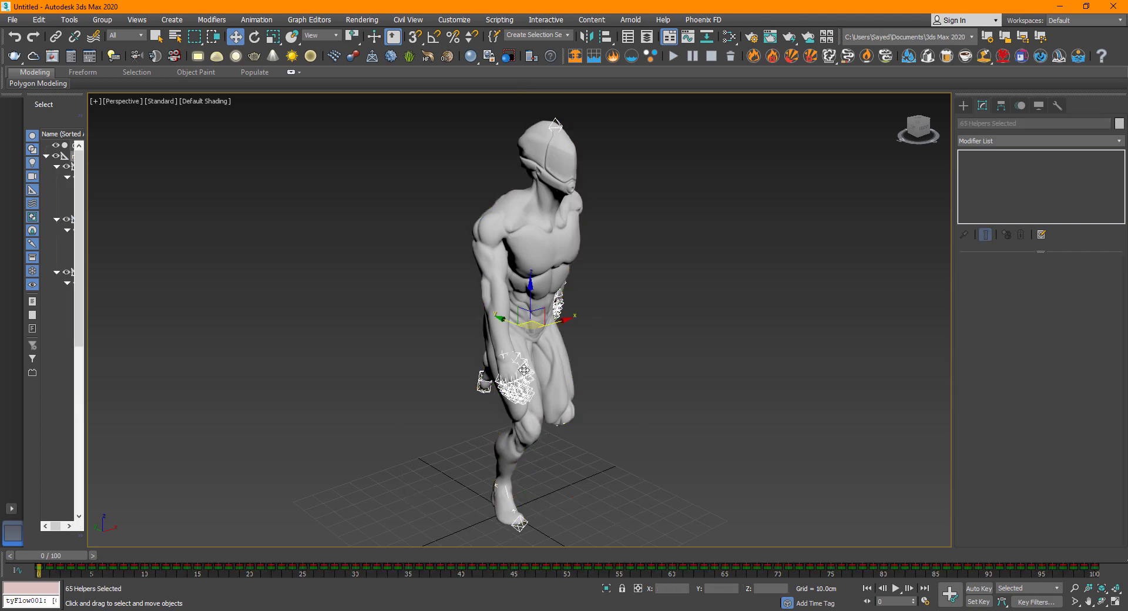
right_click(517, 273)
click(558, 231)
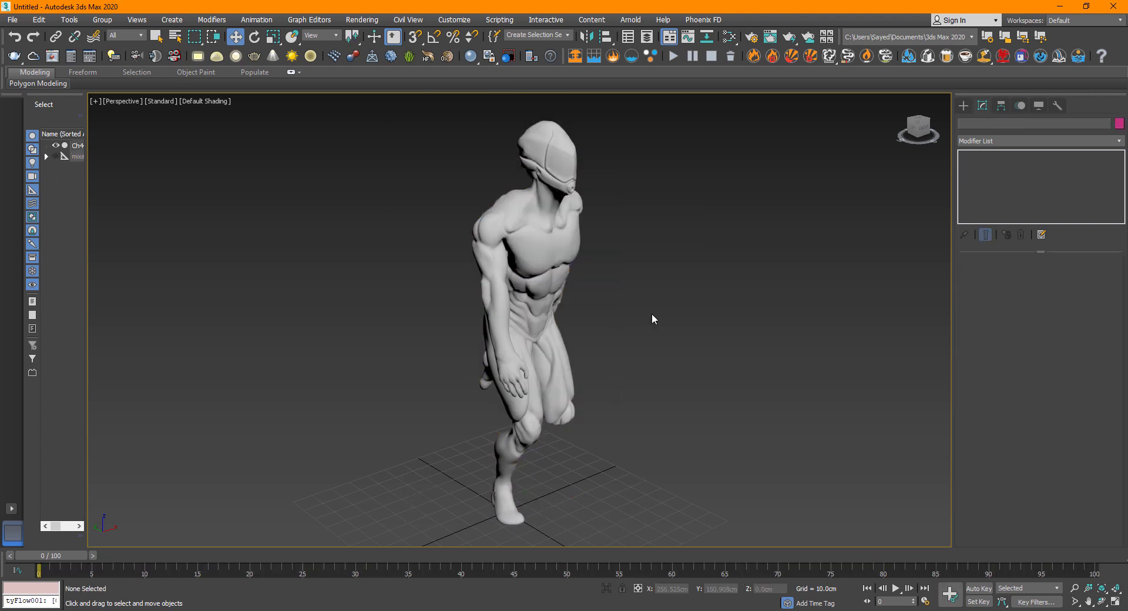
Step: Play the character's dance animation briefly, stop it, and examine the figure from several angles
key(slash)
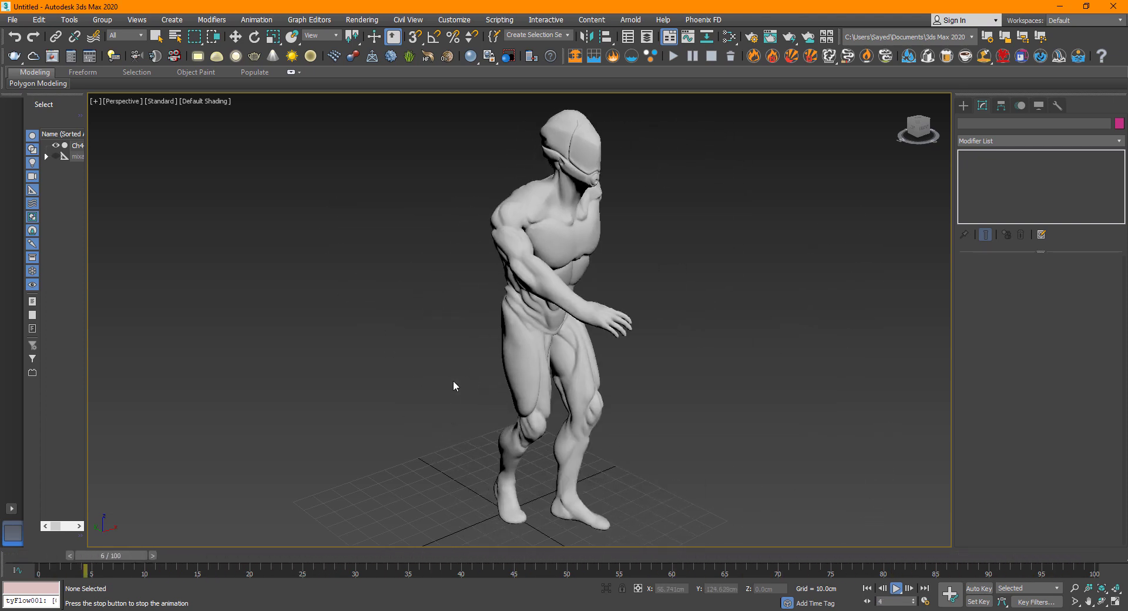
key(slash)
key(w)
scroll(416, 326, down, 5)
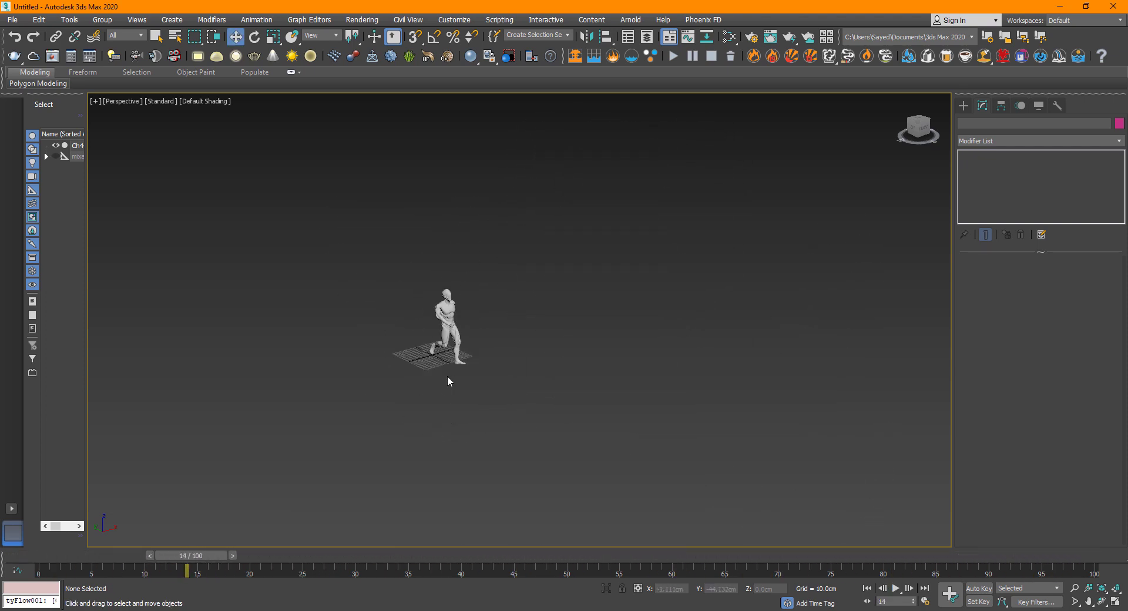
click(449, 329)
key(z)
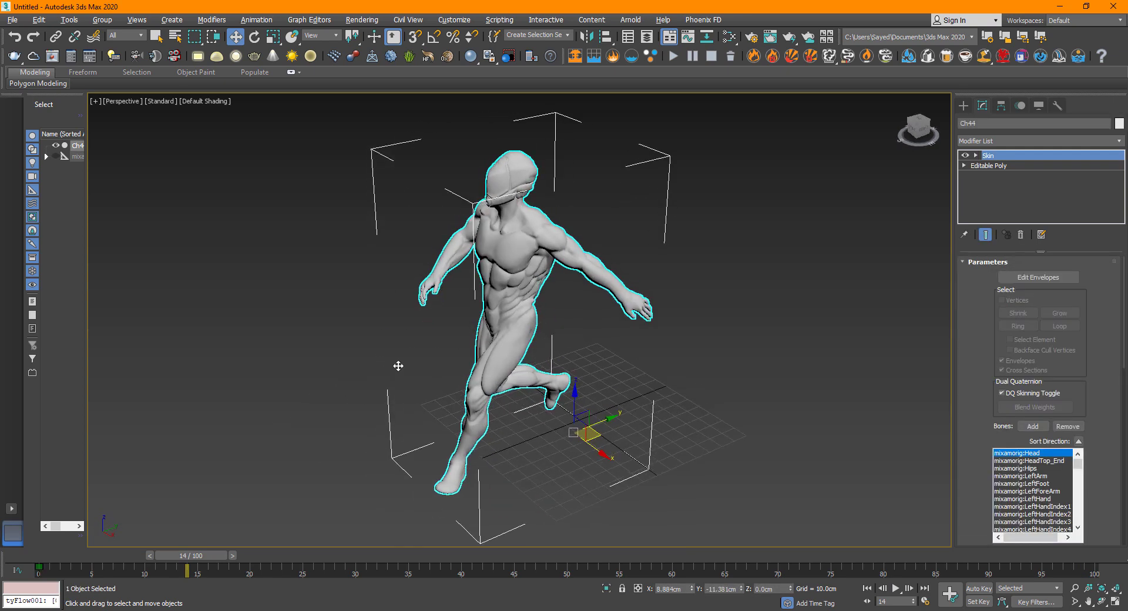
alt+middle_drag(574, 273, 582, 267)
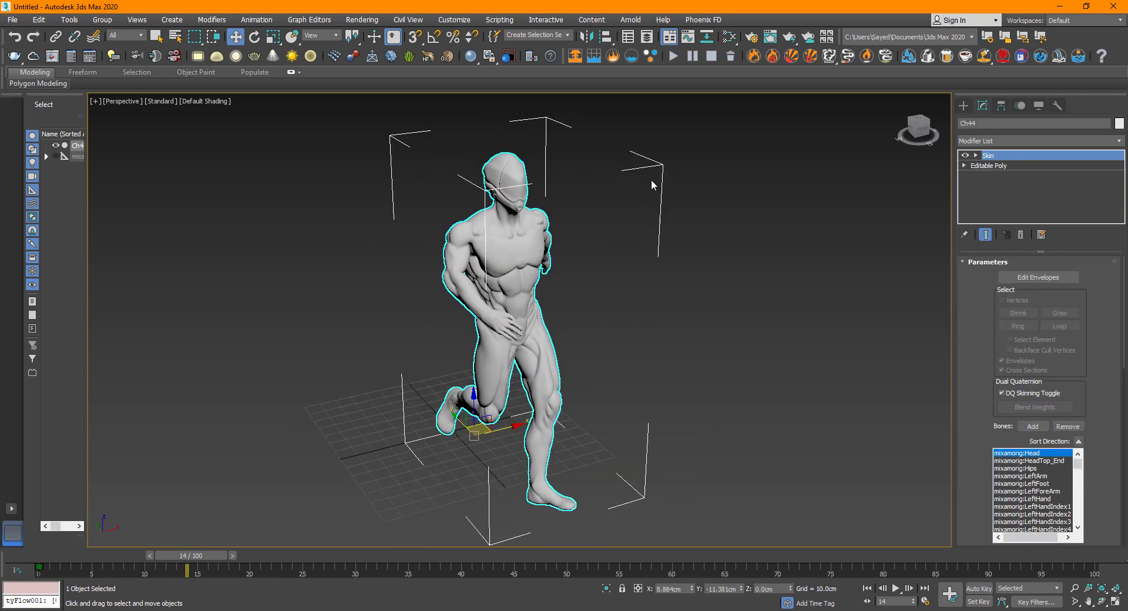
alt+middle_drag(528, 355, 555, 355)
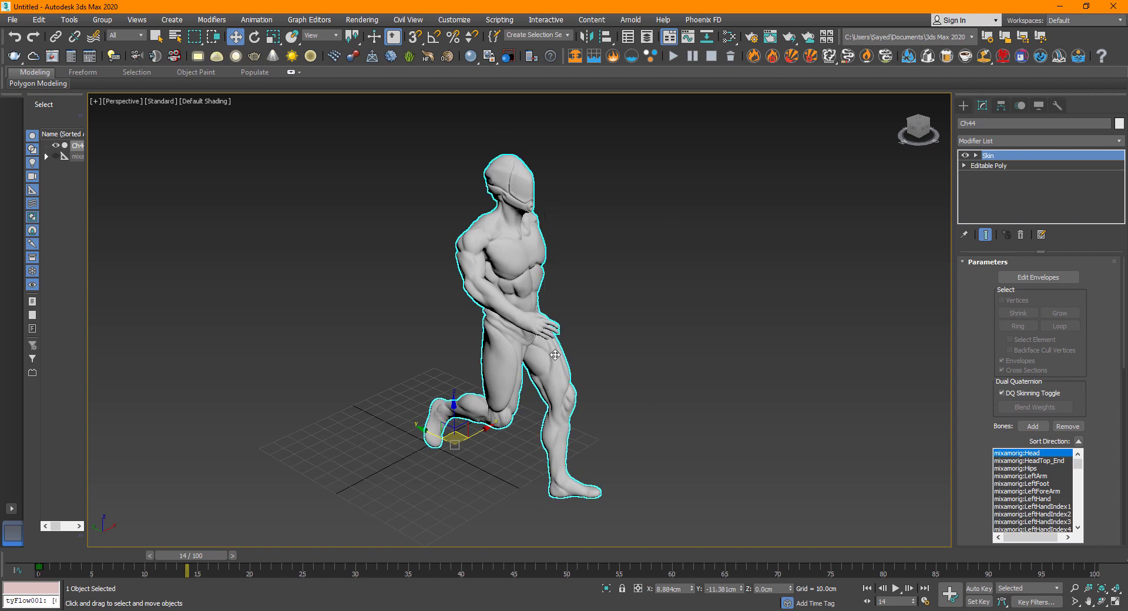
click(662, 340)
alt+middle_drag(576, 429, 470, 402)
click(527, 403)
Step: Create a thin ground box about 489 cm long and 566 cm wide beneath the character
scroll(470, 403, down, 5)
alt+middle_drag(390, 452, 435, 470)
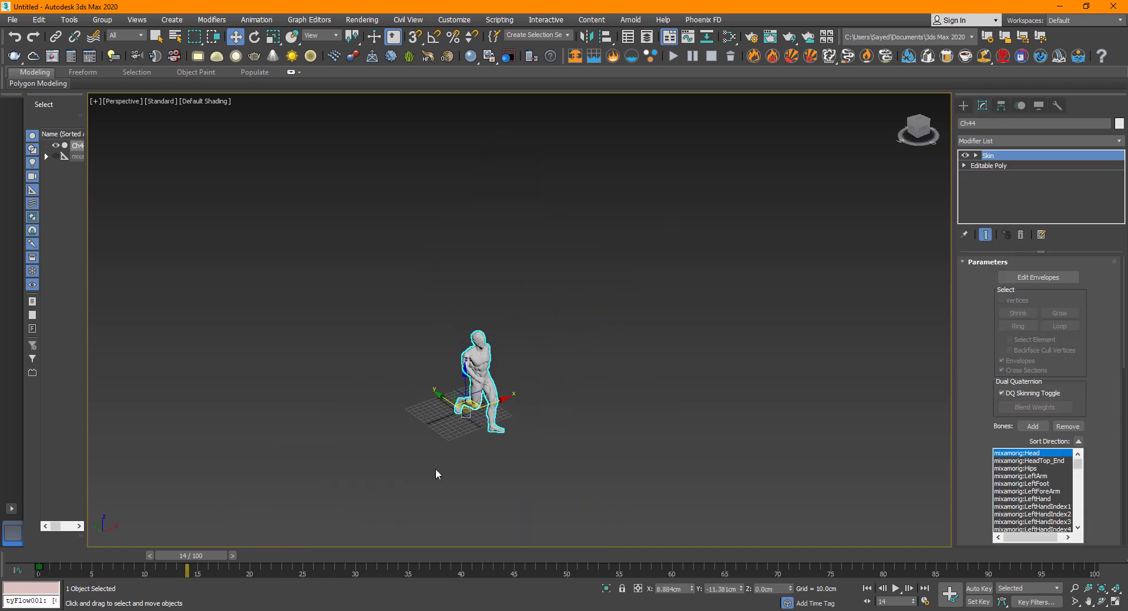
click(435, 486)
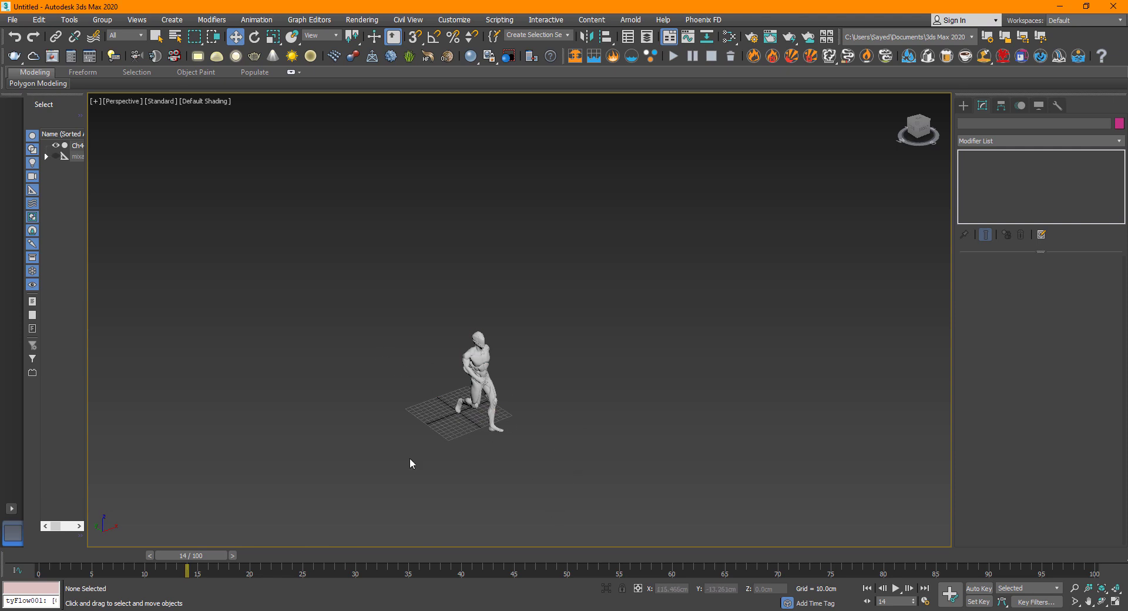
right_click(580, 384)
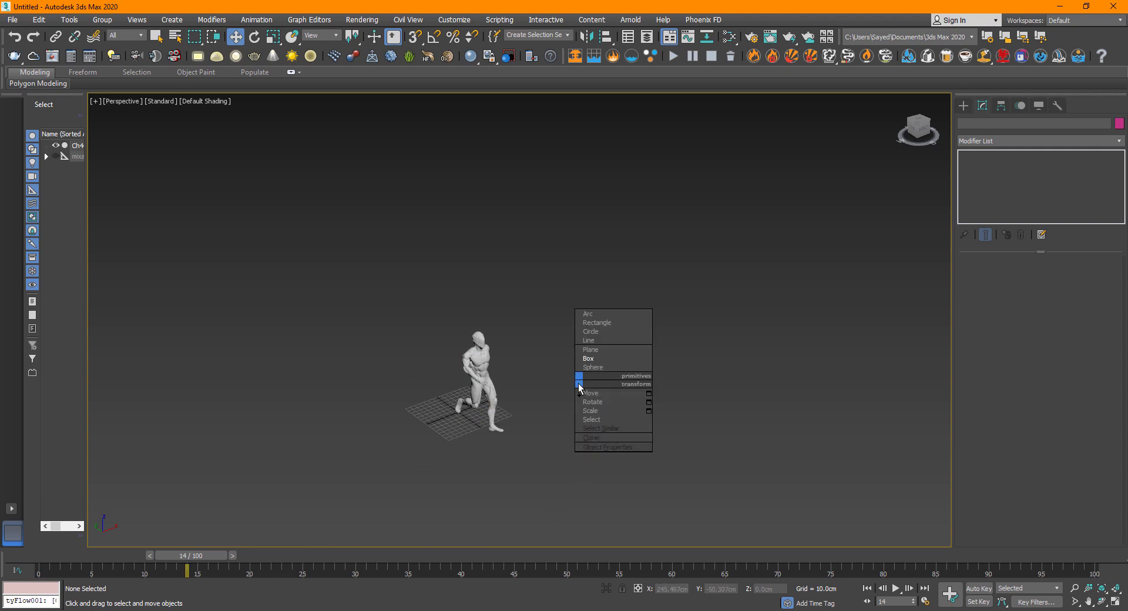
click(623, 358)
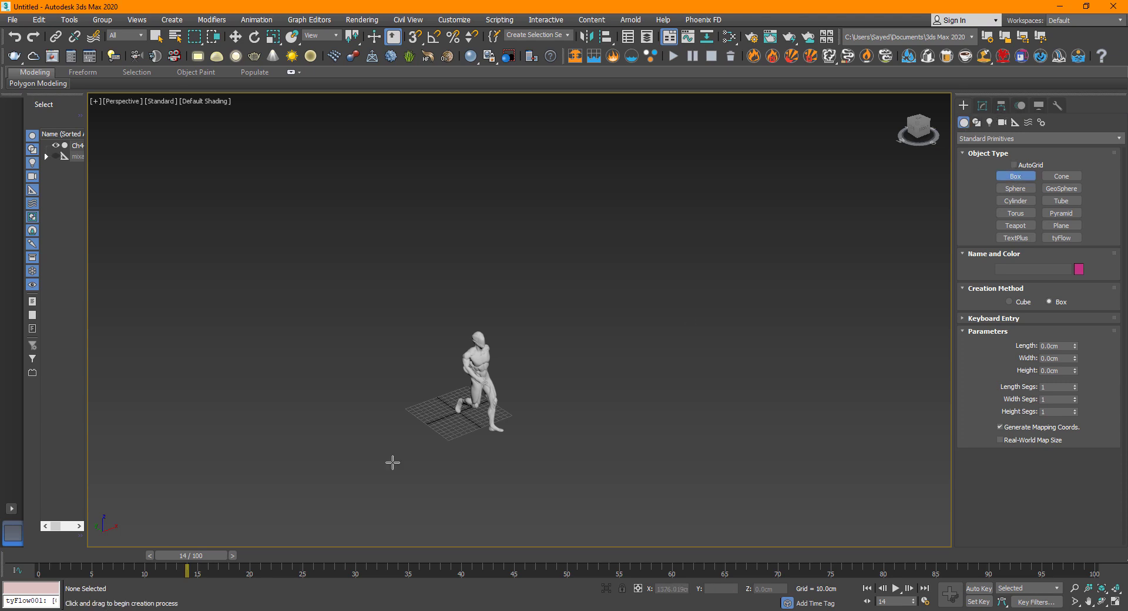
drag(263, 420, 679, 428)
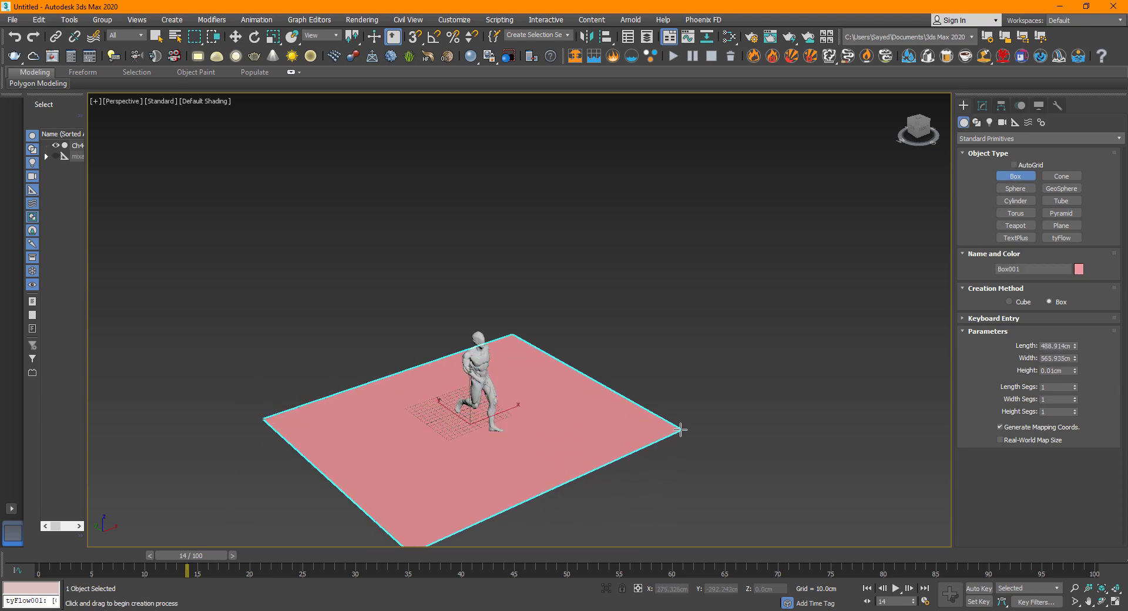
click(681, 437)
Step: Centre the ground box at X 0 and Y 0 and scale it up uniformly to about 325%
key(w)
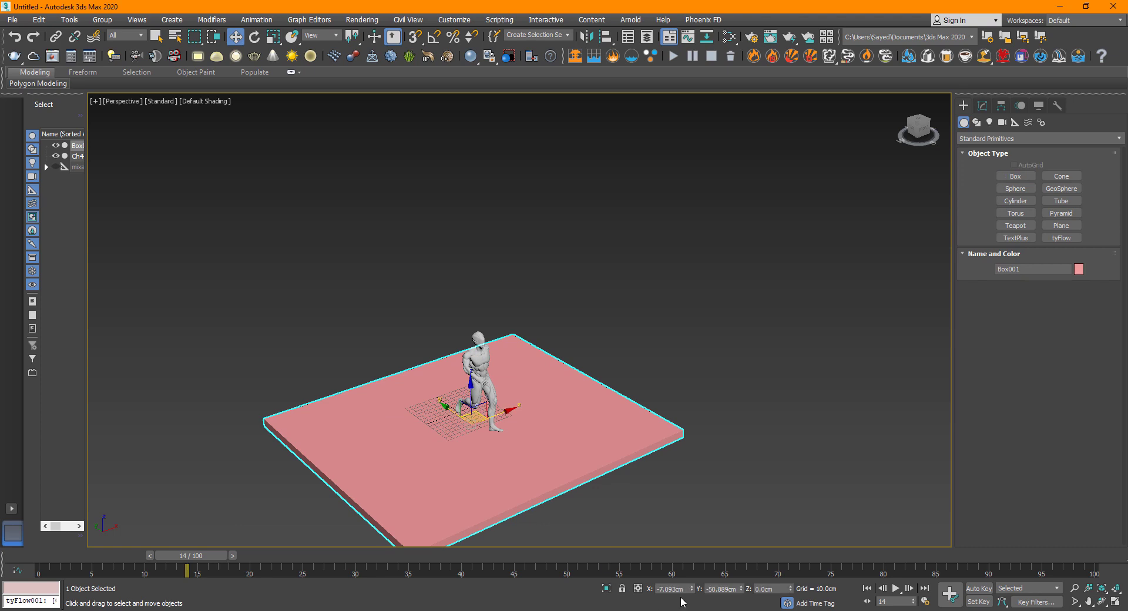
right_click(692, 590)
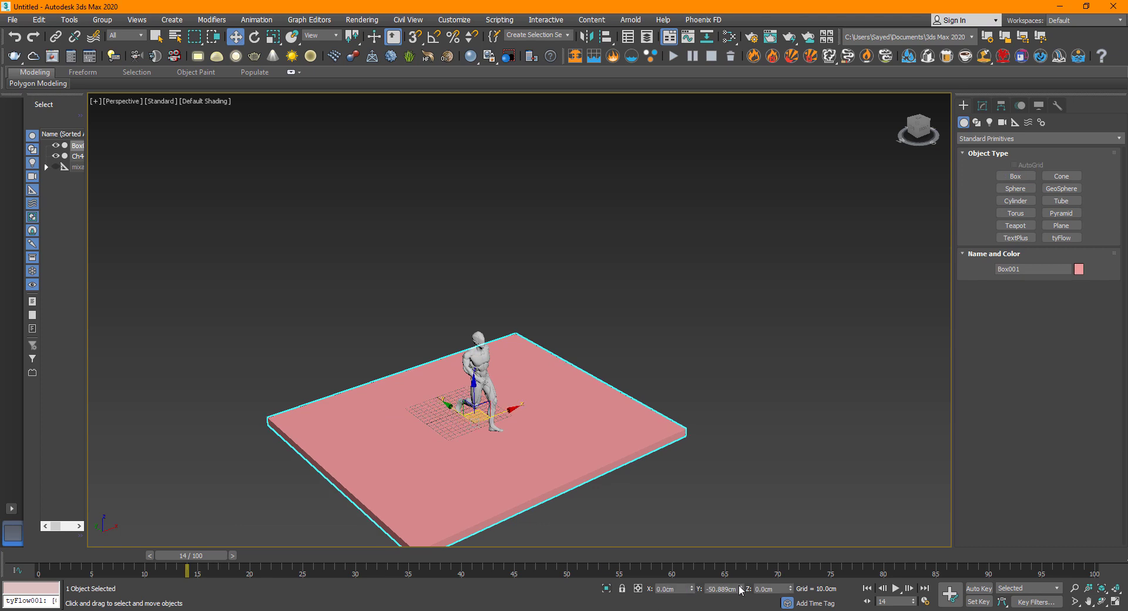
right_click(741, 590)
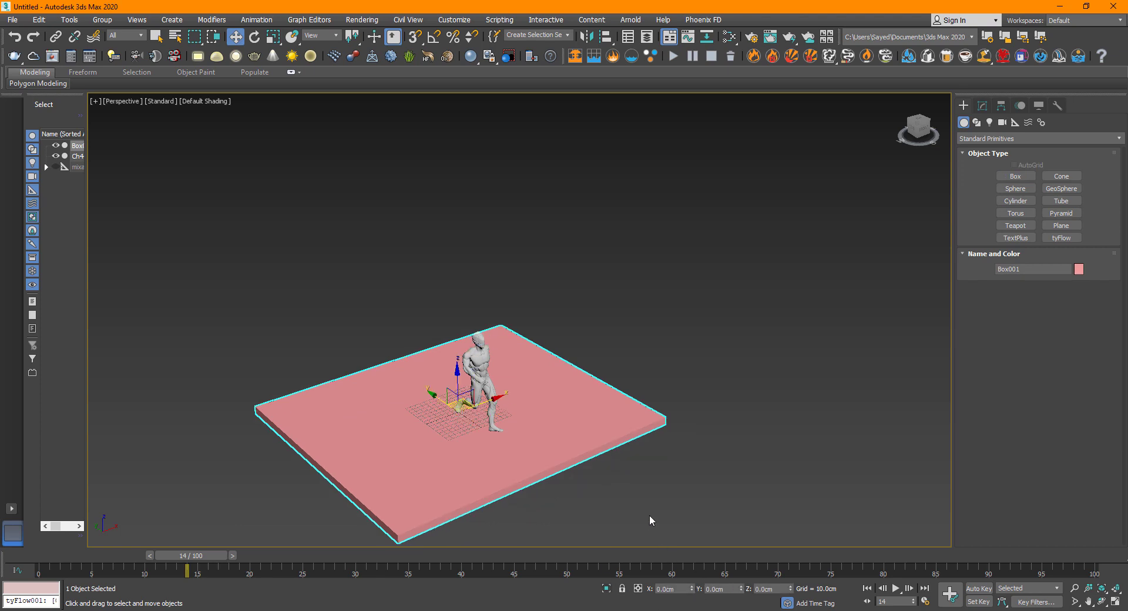
key(r)
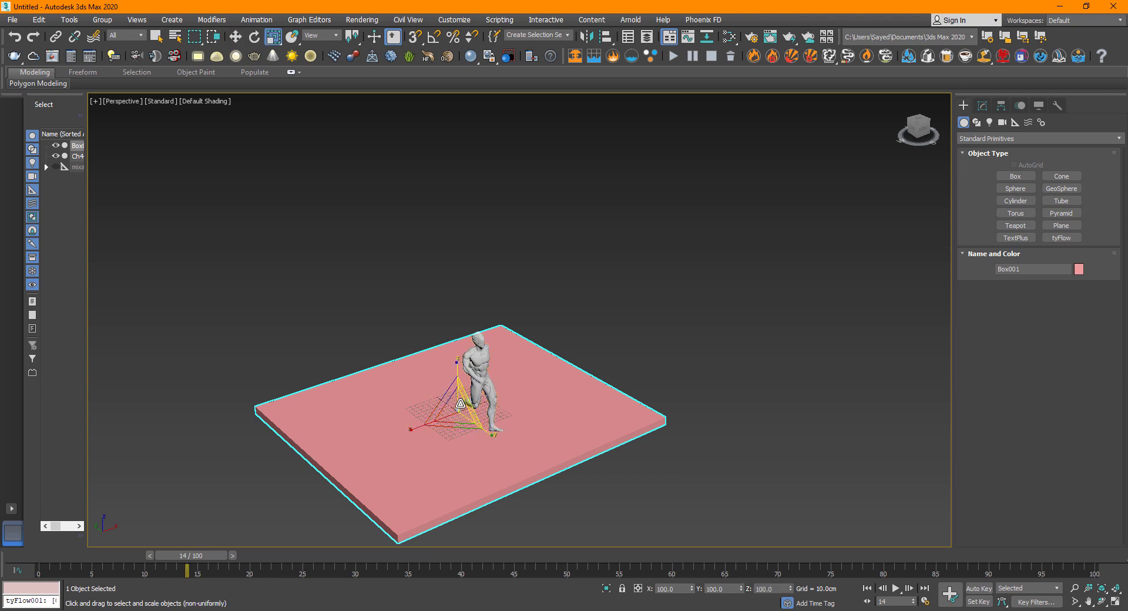
drag(461, 404, 705, 276)
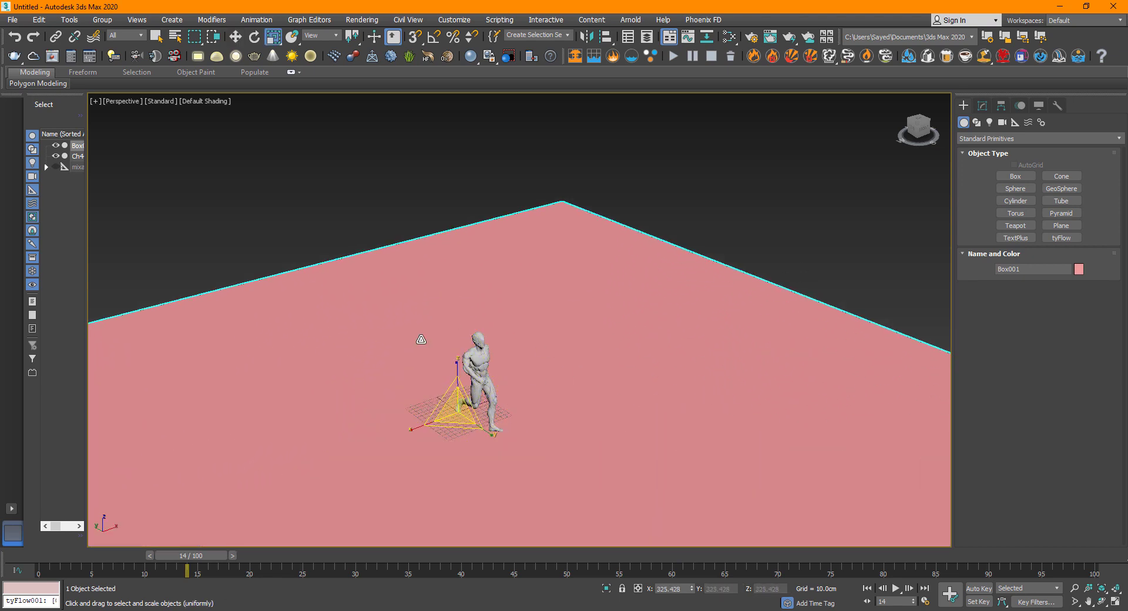
Step: Create a new Standard material, open its parameters and assign it to the ground box
key(m)
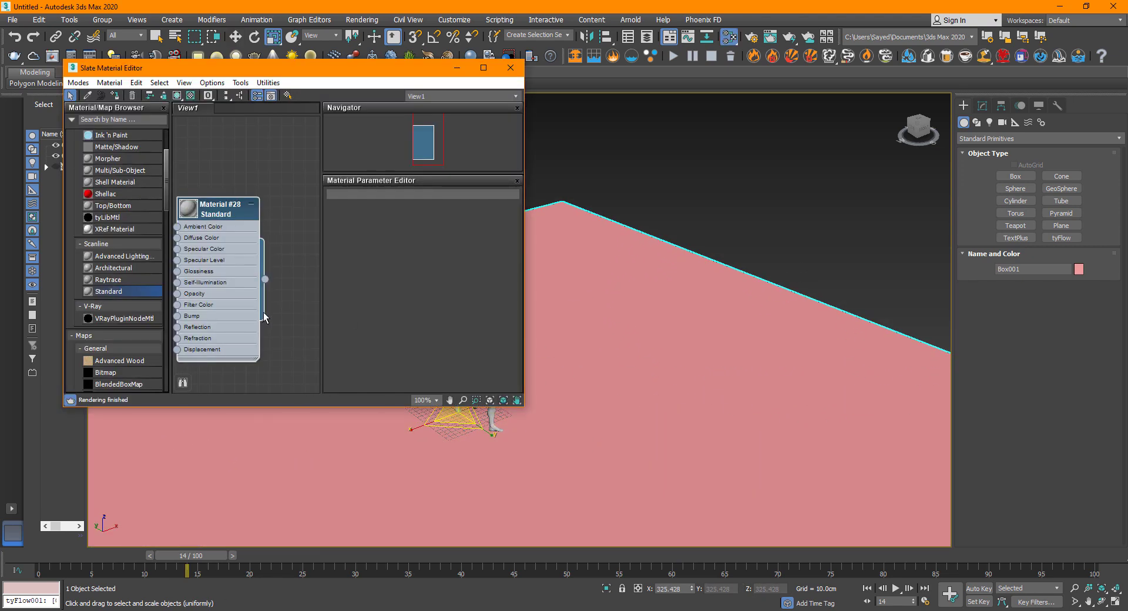
middle_drag(263, 312, 248, 226)
drag(117, 291, 255, 315)
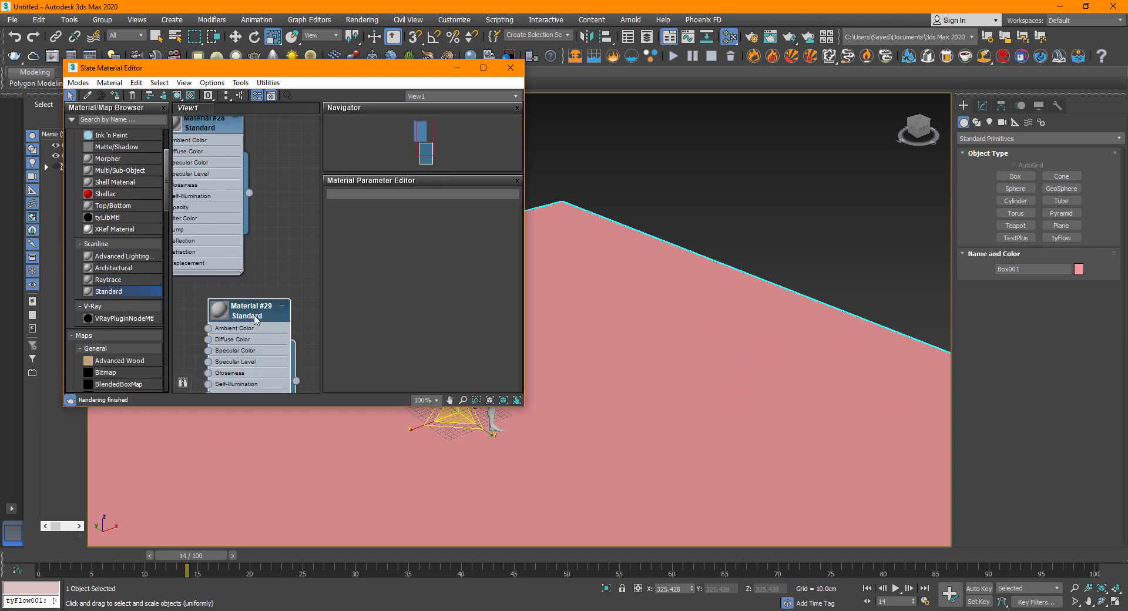
double_click(255, 319)
drag(615, 409, 617, 410)
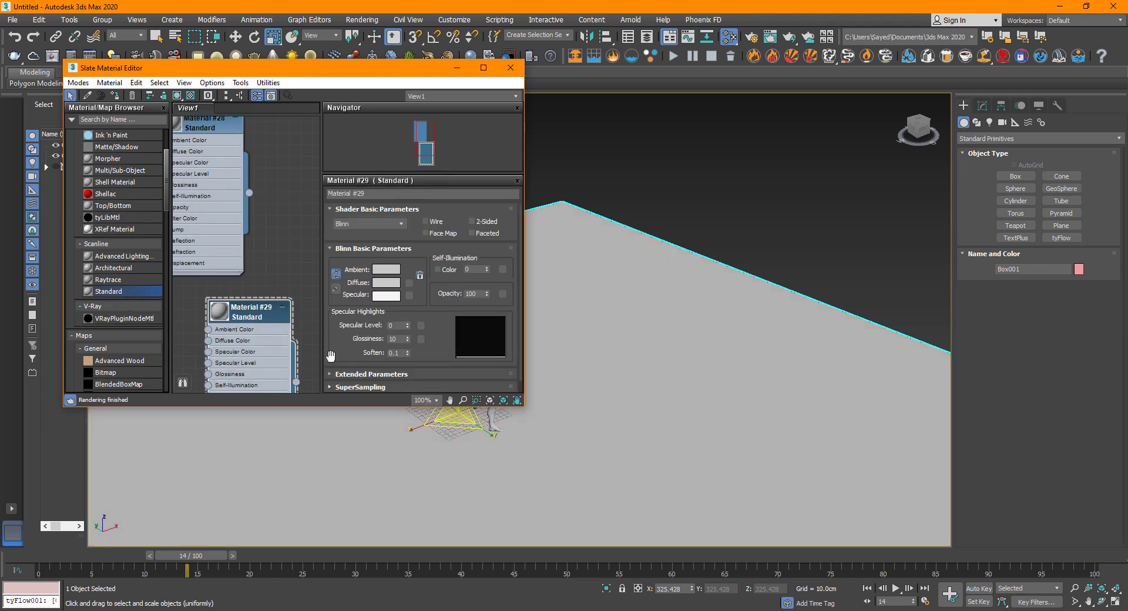
Step: Darken the ground material's ambient and diffuse colour to a dark grey and close the material editor
click(380, 274)
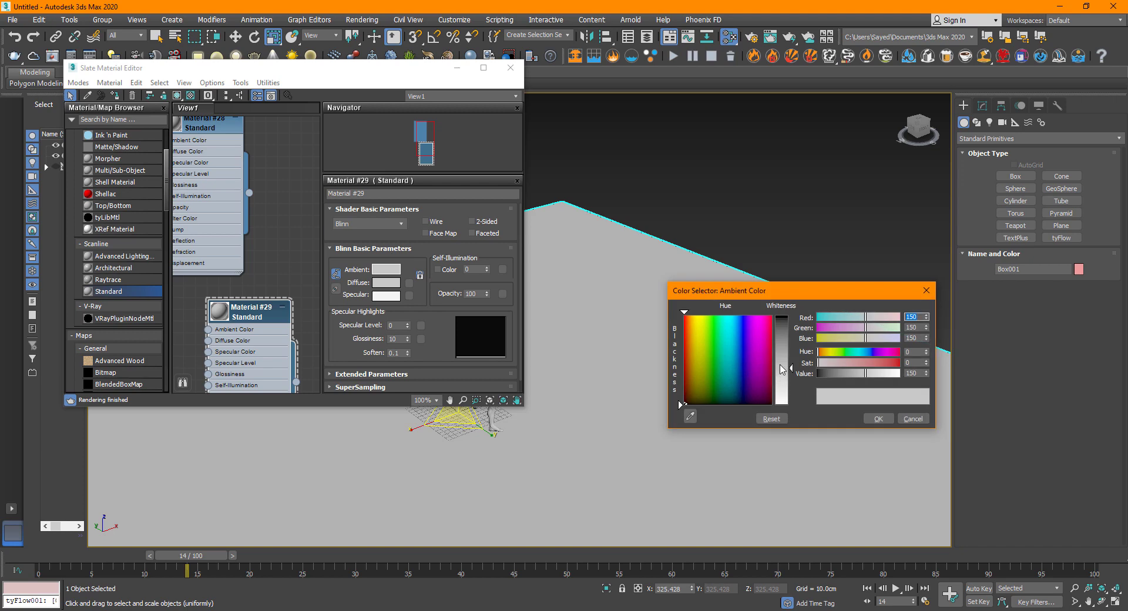
drag(786, 369, 787, 329)
click(878, 419)
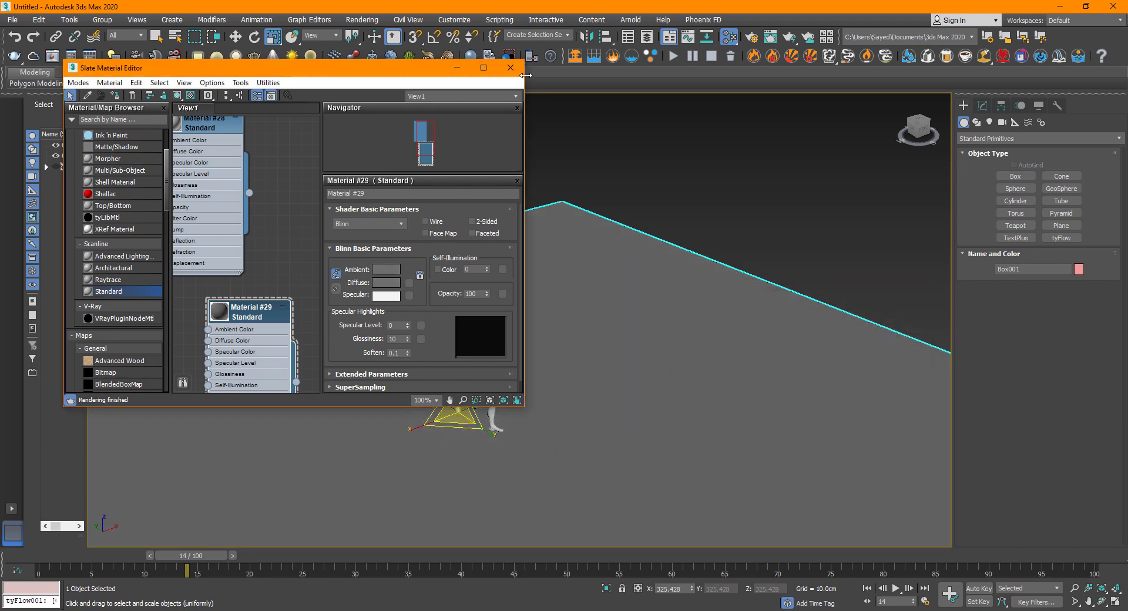
click(511, 68)
Step: Go to frame 28 and examine the character's dance pose on the ground from several angles and distances
click(505, 391)
click(491, 389)
key(z)
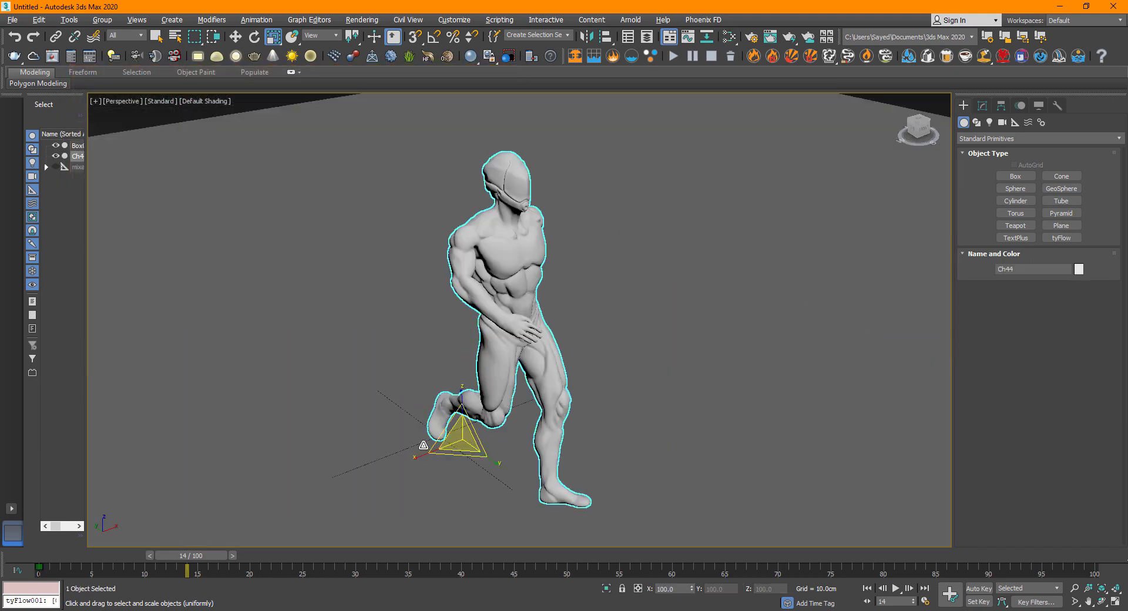
scroll(254, 535, down, 5)
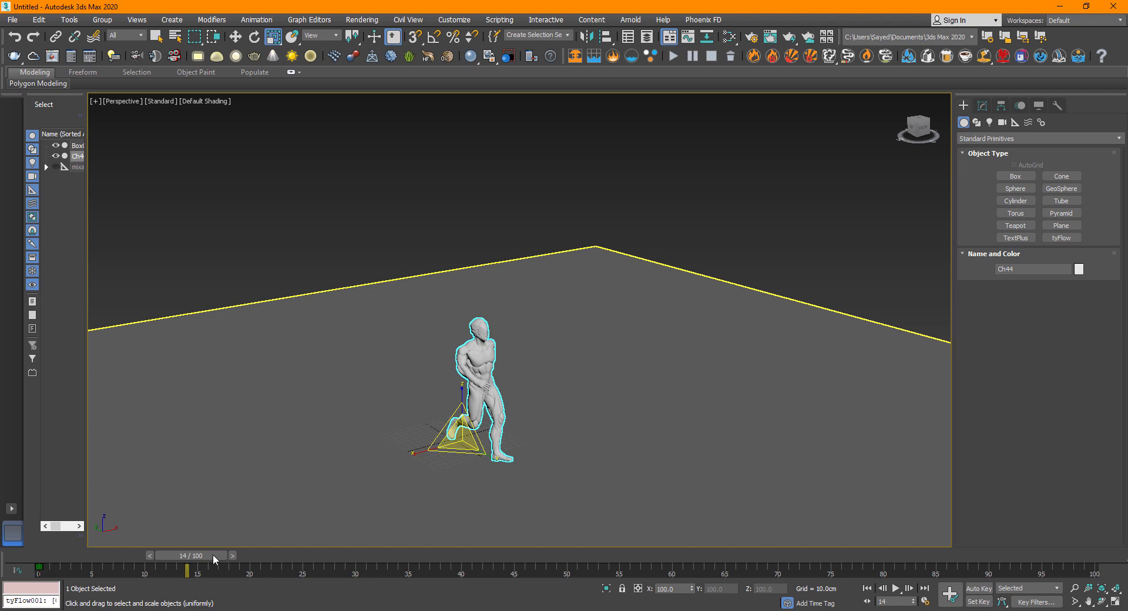
drag(213, 555, 353, 588)
alt+middle_drag(816, 176, 816, 216)
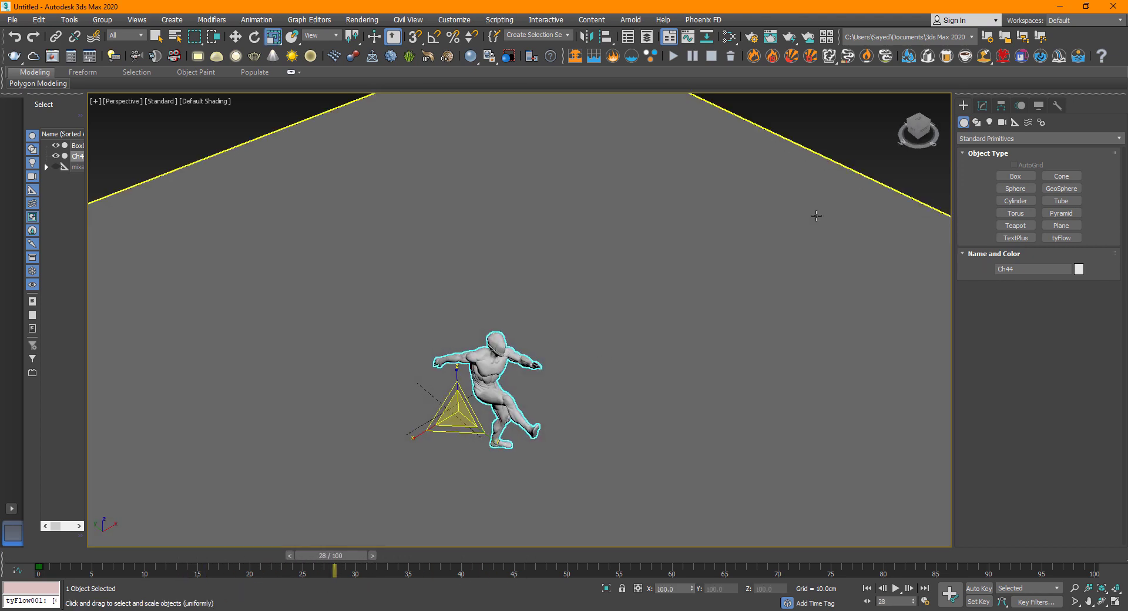
click(823, 162)
alt+middle_drag(497, 296, 486, 250)
middle_drag(446, 442, 414, 405)
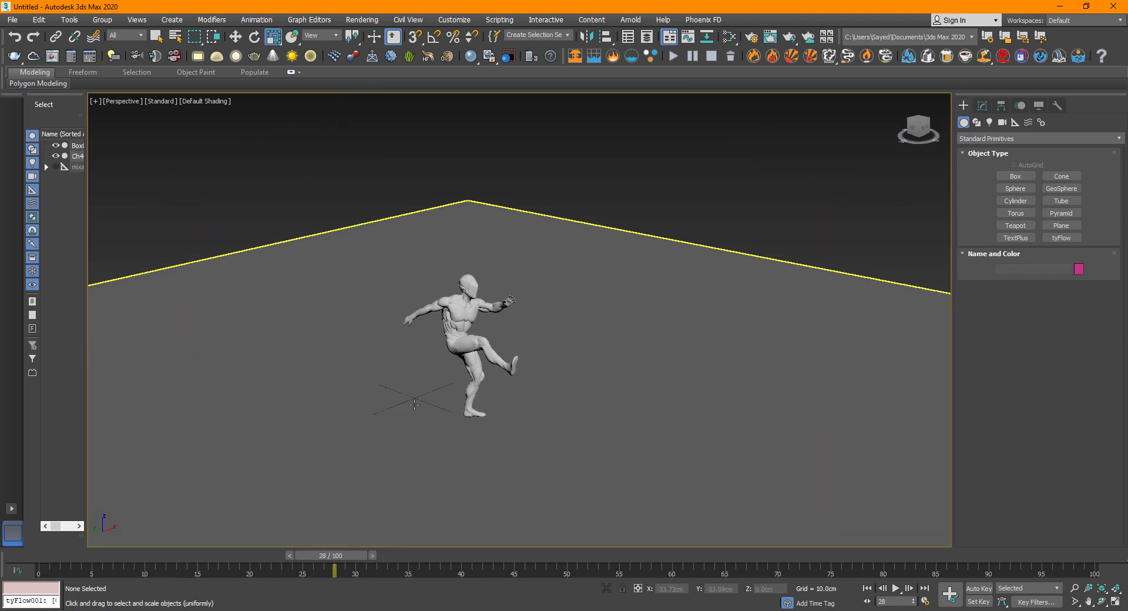
scroll(477, 387, up, 4)
alt+middle_drag(493, 405, 473, 420)
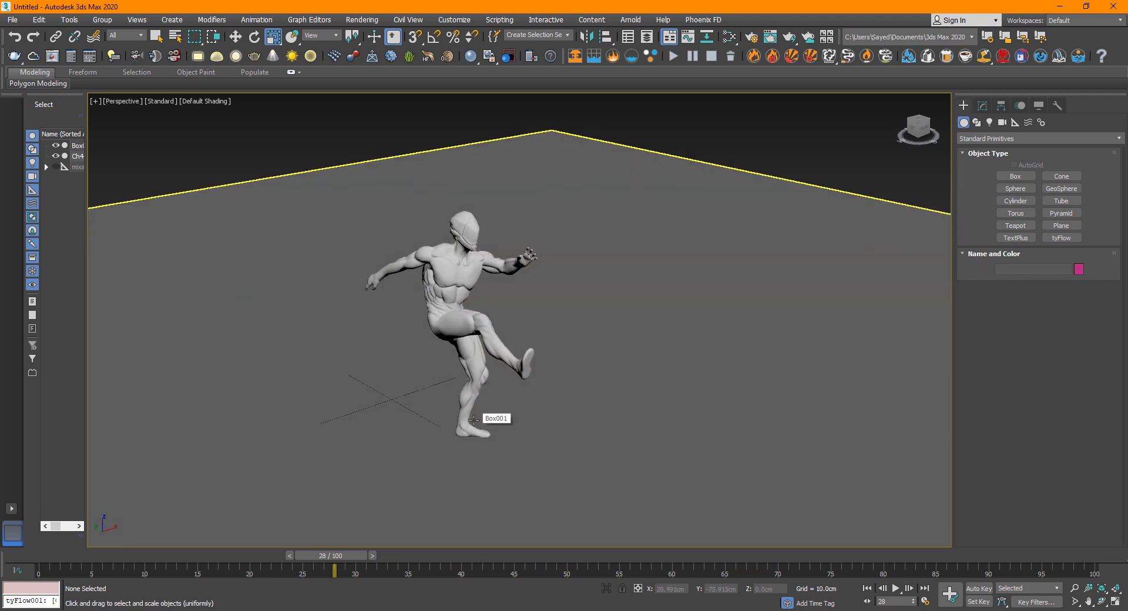
mouse_move(440, 382)
alt+middle_down()
mouse_move(464, 429)
mouse_move(451, 387)
alt+middle_up()
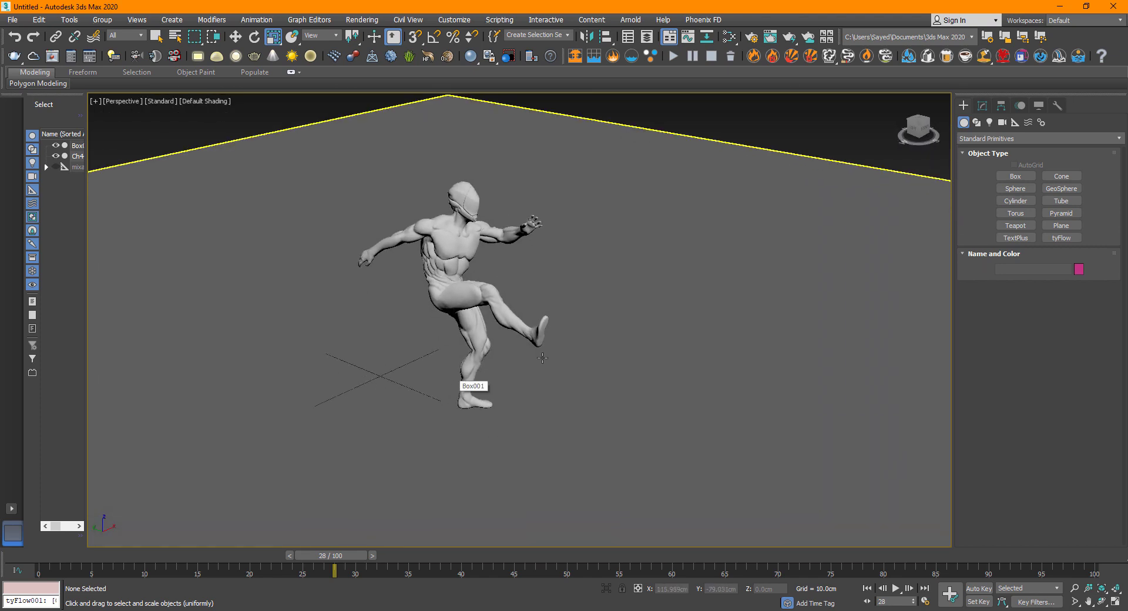
alt+middle_drag(543, 358, 462, 374)
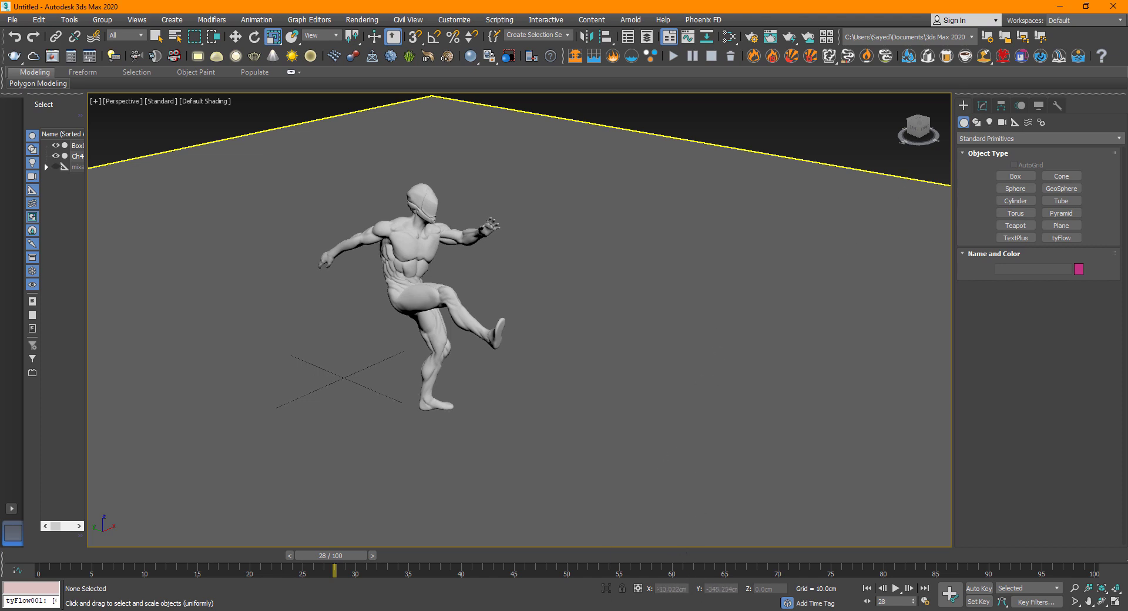
Step: Switch to the web browser, search for "tyflow" and open the tyFlow download page to examine the build options
key(alt+Tab)
click(162, 10)
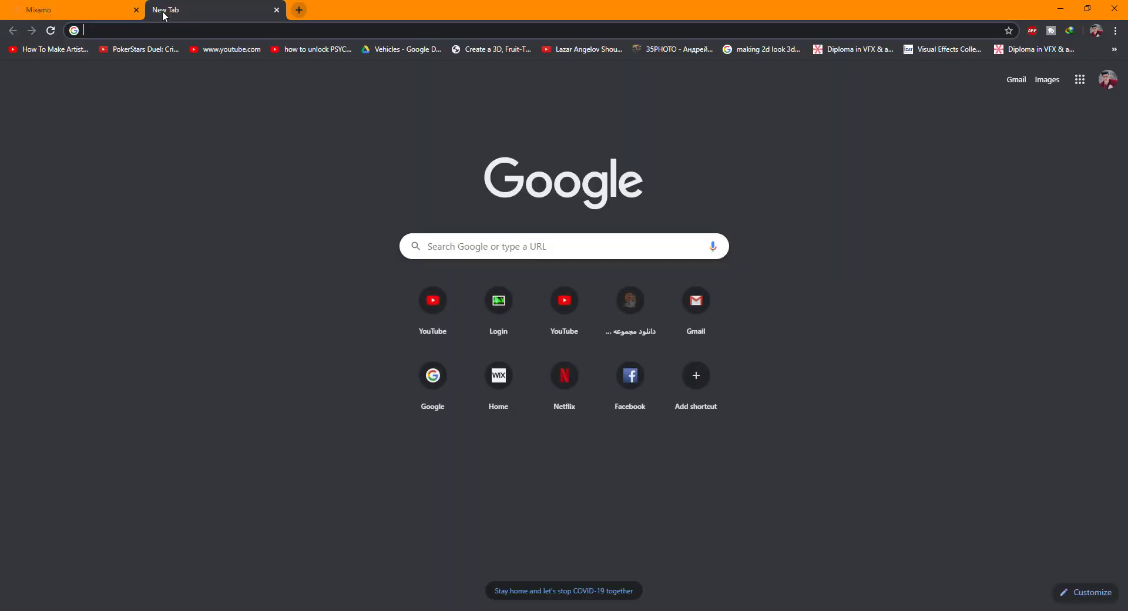
text(tyflow)
key(Return)
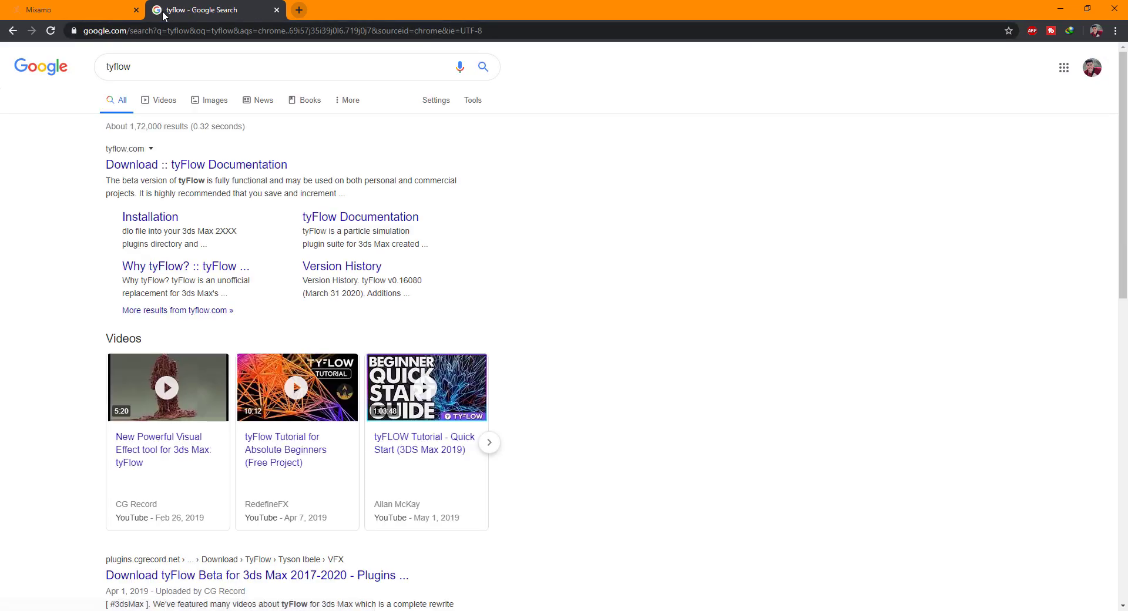
click(138, 168)
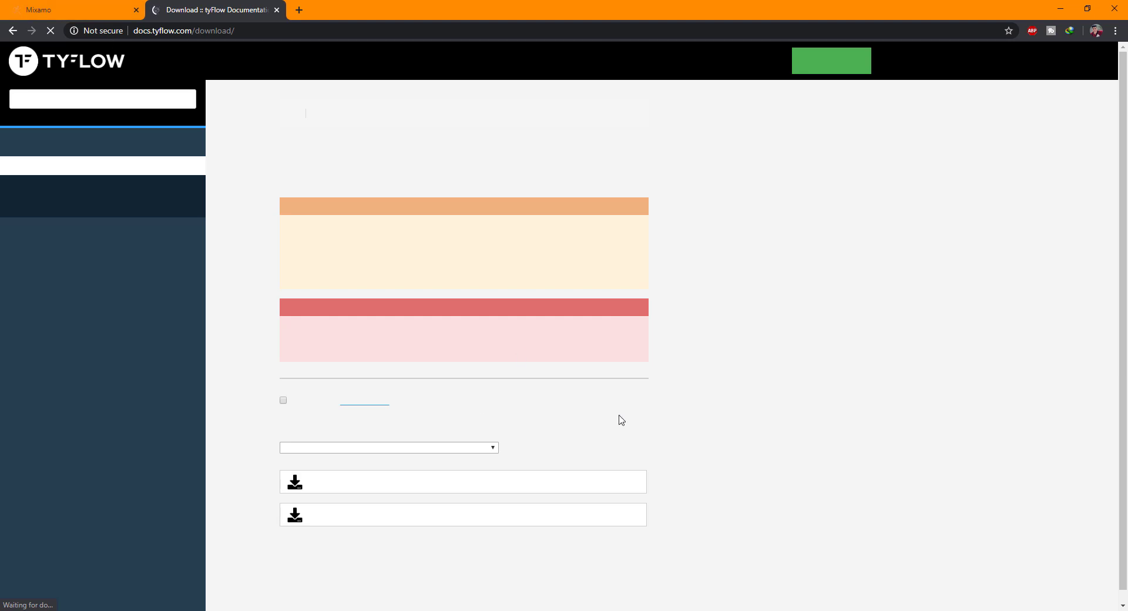
click(383, 448)
click(903, 412)
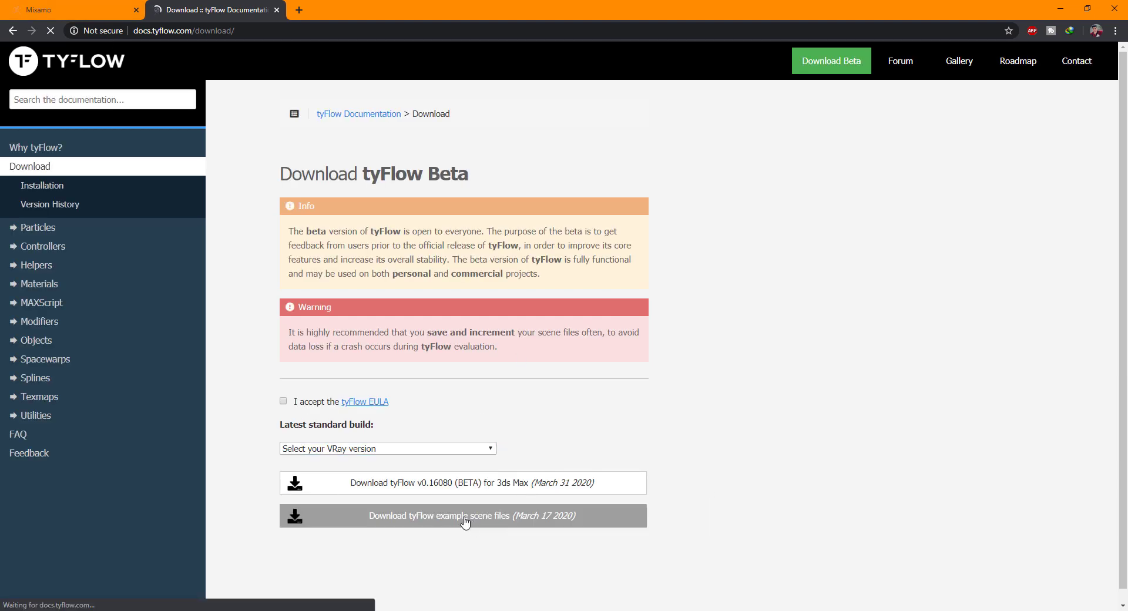
Step: Switch to the 3ds Max window with "tyflow leaves dancing guy.max" to view the finished scene, and return to the untitled scene
mouse_move(478, 605)
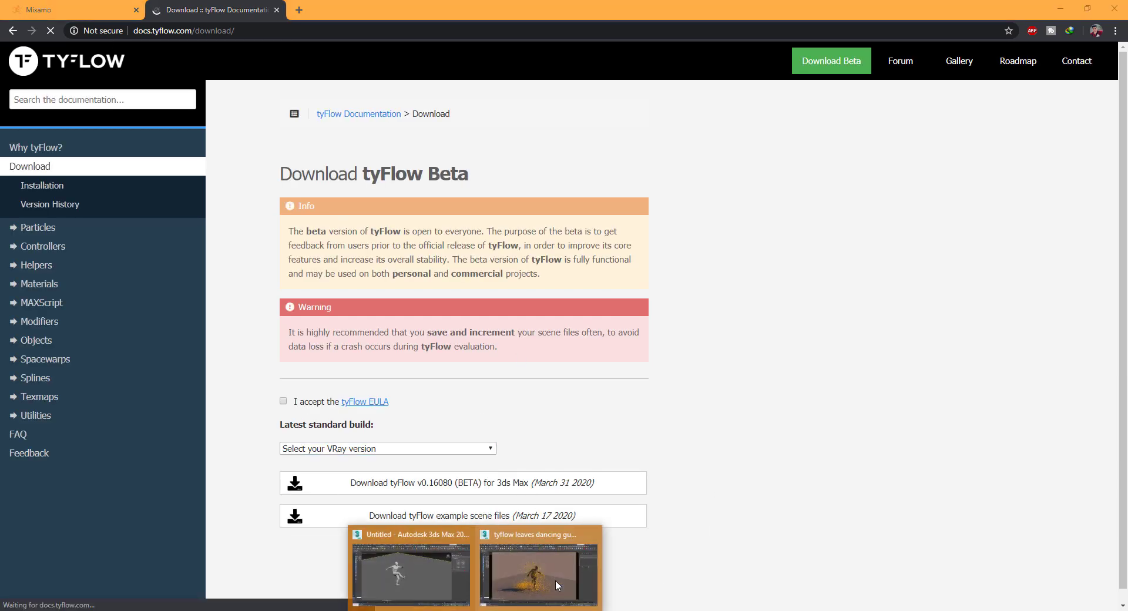
click(553, 564)
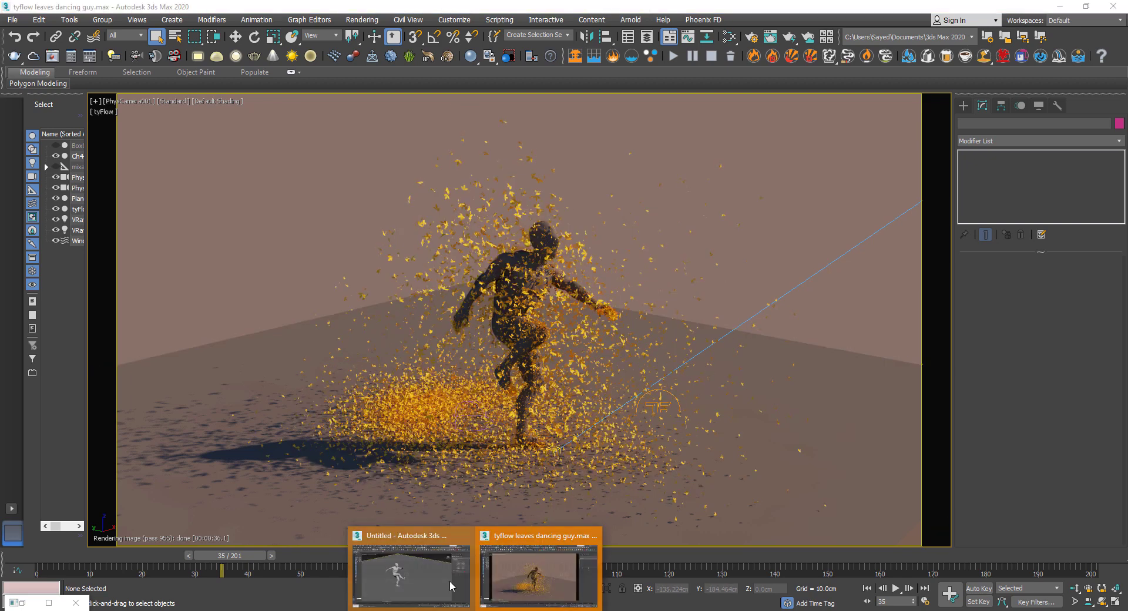
click(547, 579)
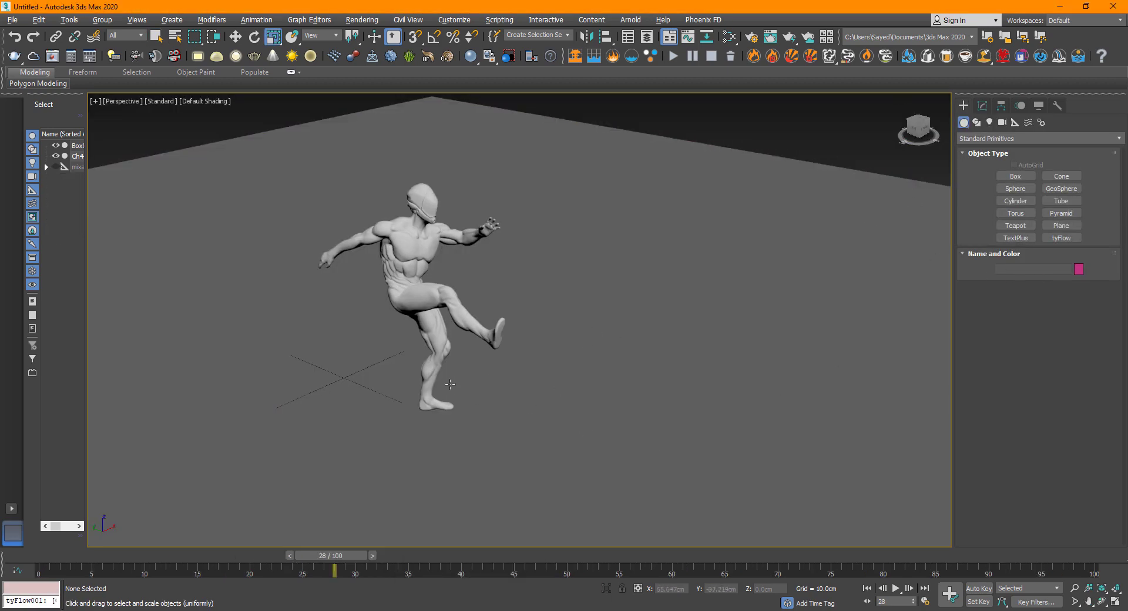
Step: Create a tyFlow object on the ground beside the character
alt+middle_drag(523, 405, 452, 388)
alt+middle_drag(648, 377, 669, 359)
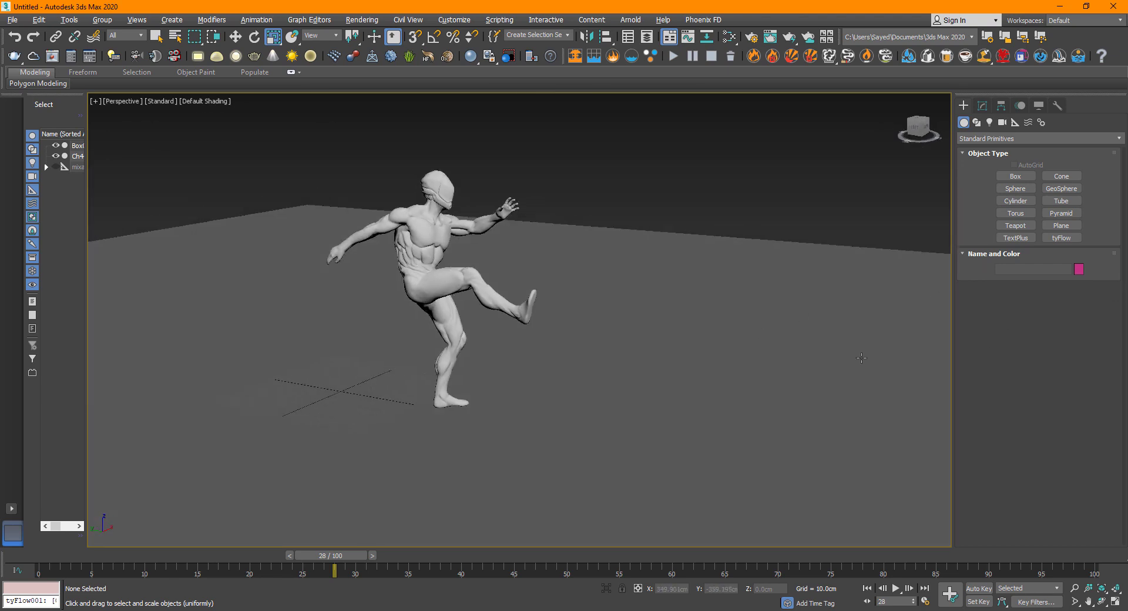
alt+middle_drag(861, 357, 805, 379)
click(1061, 238)
drag(693, 340, 742, 360)
key(w)
Step: Open the tyFlow editor for the new object and place its window clear of the character
click(984, 108)
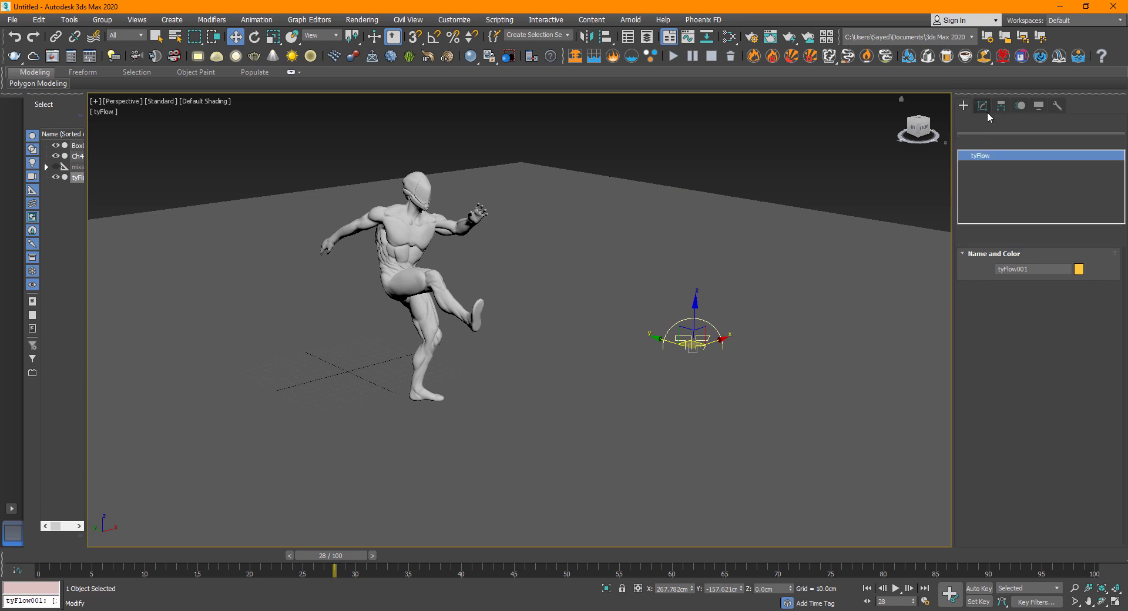
alt+middle_drag(741, 376, 715, 393)
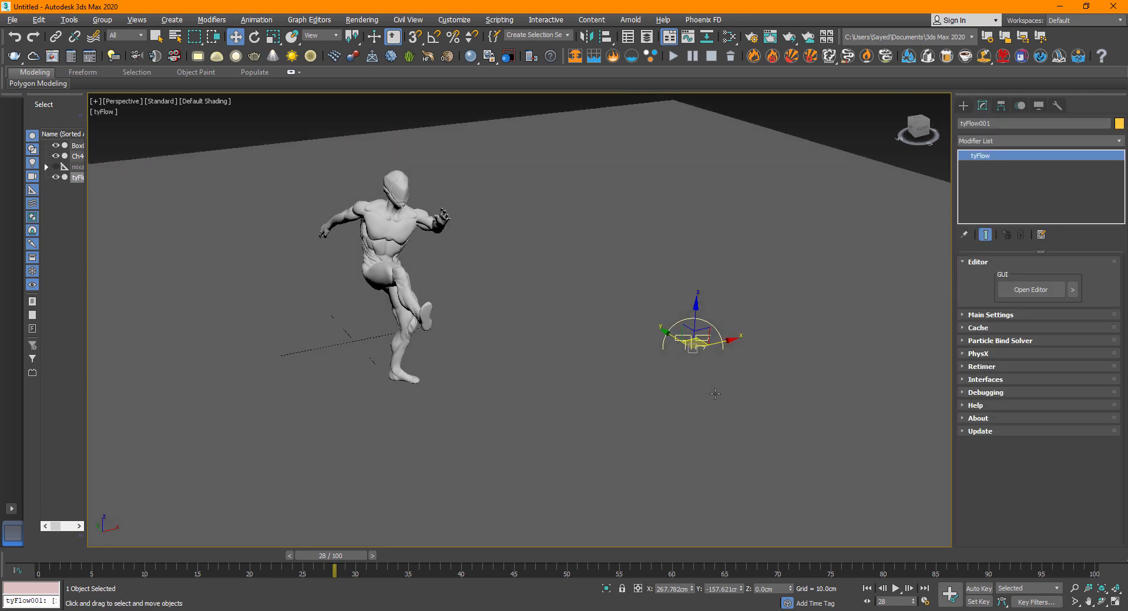
click(1039, 292)
drag(209, 136, 349, 170)
drag(484, 81, 653, 99)
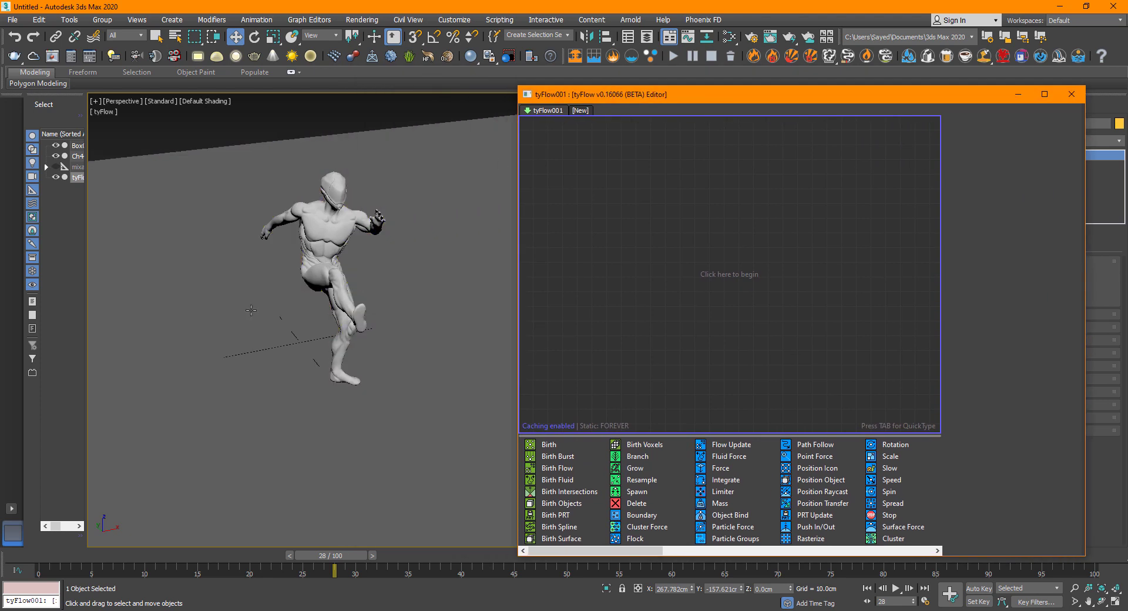
Step: Select the character, frame it beside the tyFlow editor and go to frame 17
alt+middle_drag(299, 337, 272, 361)
click(386, 372)
key(z)
drag(561, 101, 576, 72)
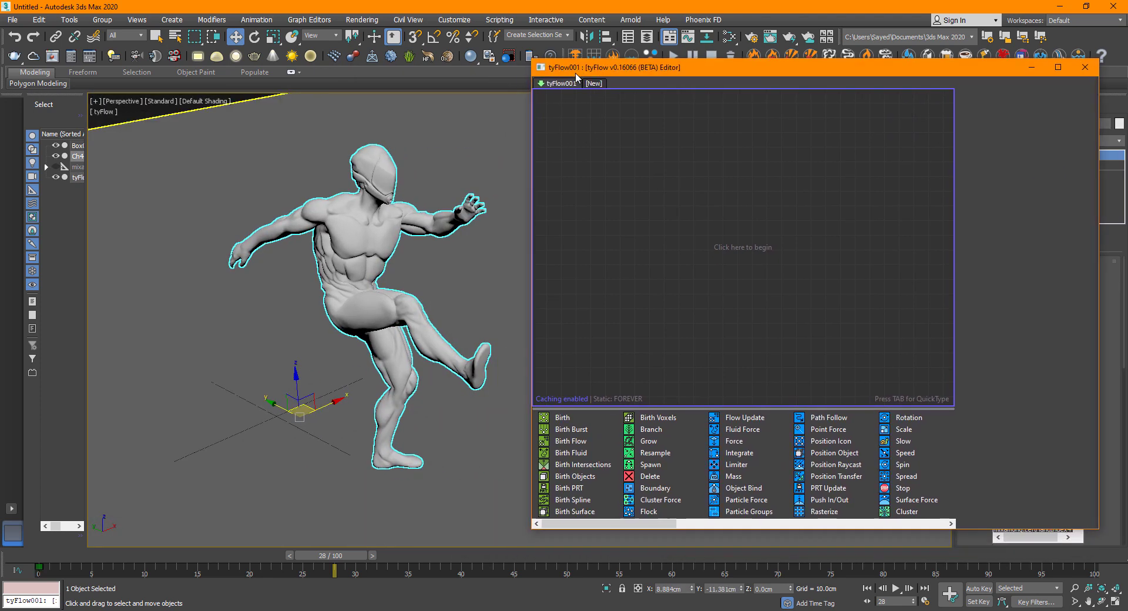
drag(353, 555, 243, 552)
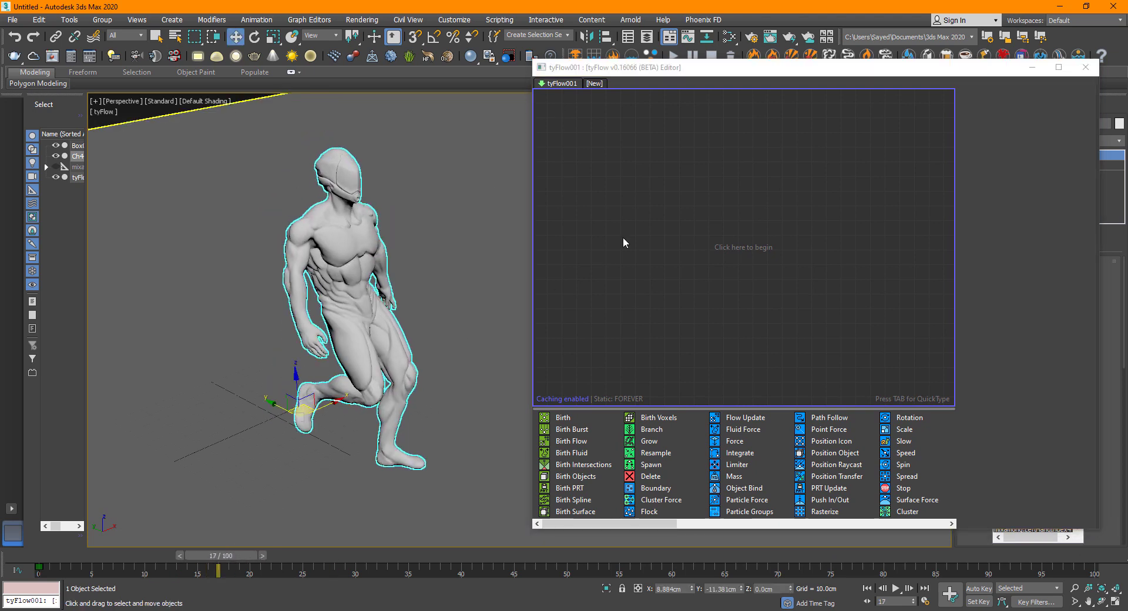
key(w)
Step: Create a tyFlow event with a Birth operator and add a Position Object operator below it
drag(563, 418, 595, 360)
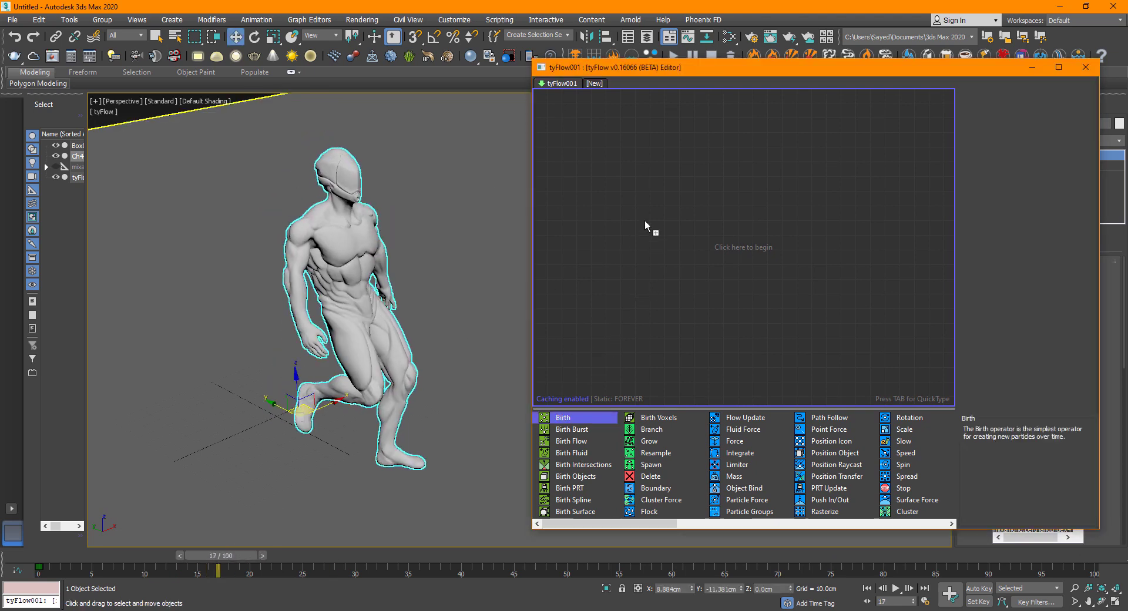
drag(645, 222, 642, 250)
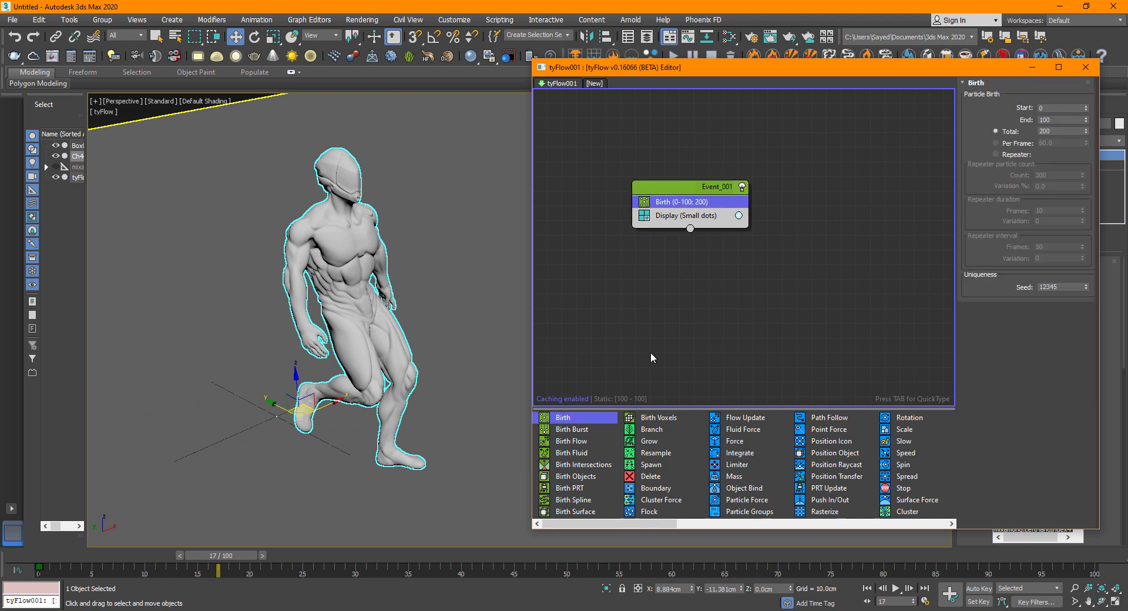
drag(833, 457, 696, 288)
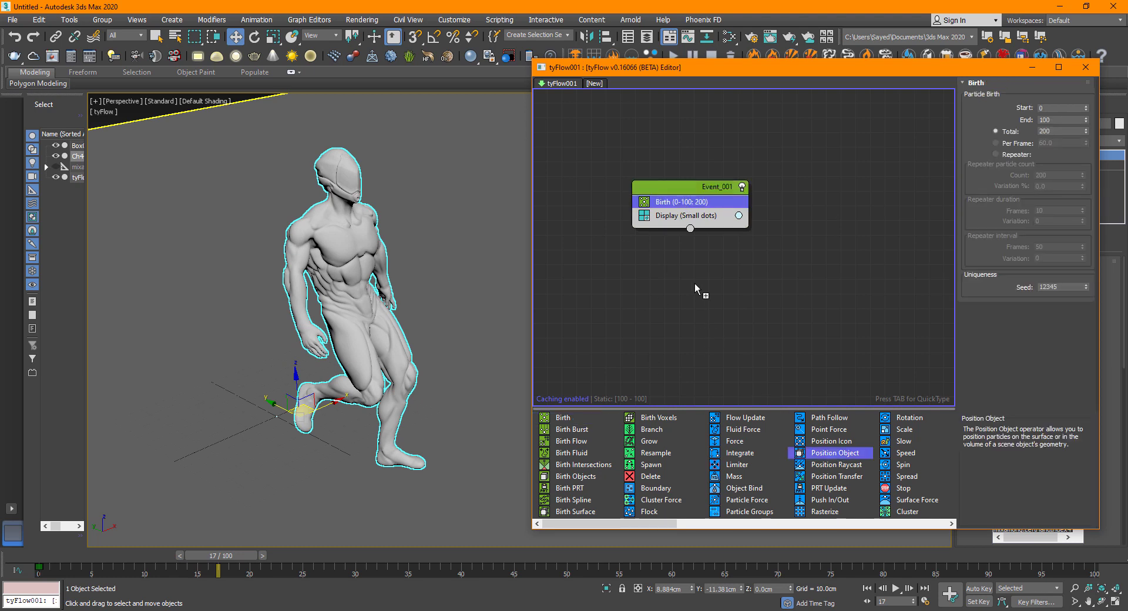
drag(695, 215, 694, 217)
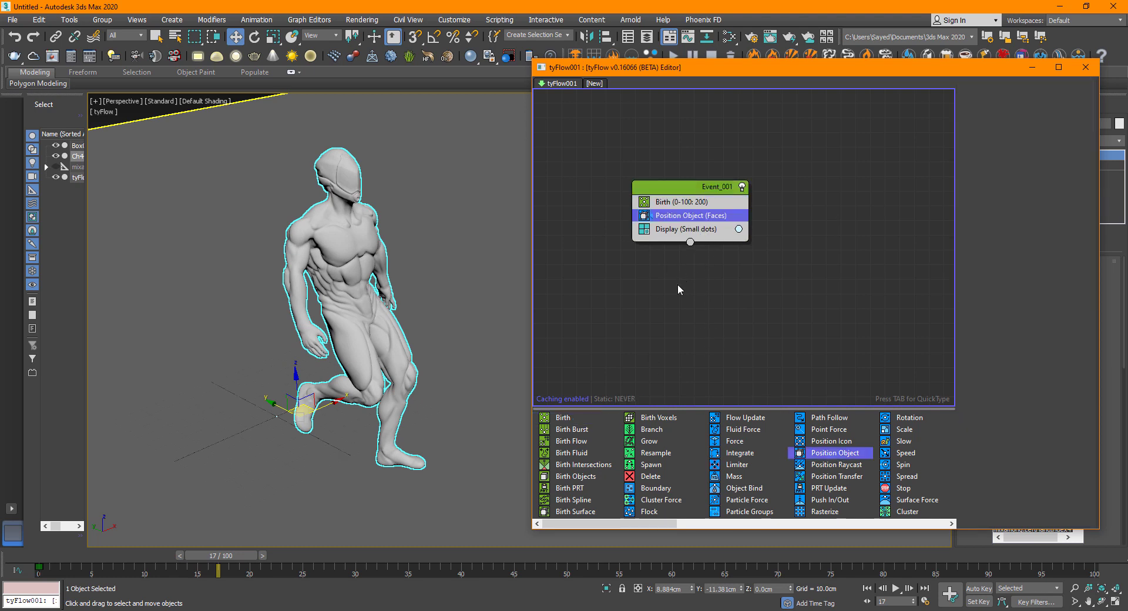
Step: Pick the character mesh Ch44 as the Position Object emitter and go to frame 8 to preview the particles
click(684, 216)
click(1004, 215)
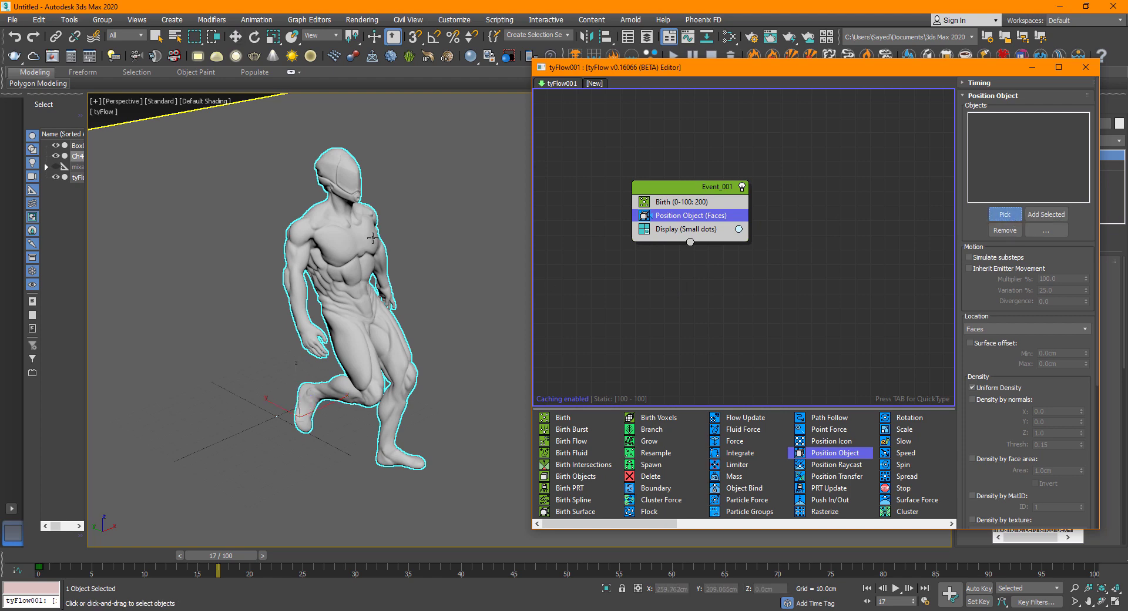
click(372, 238)
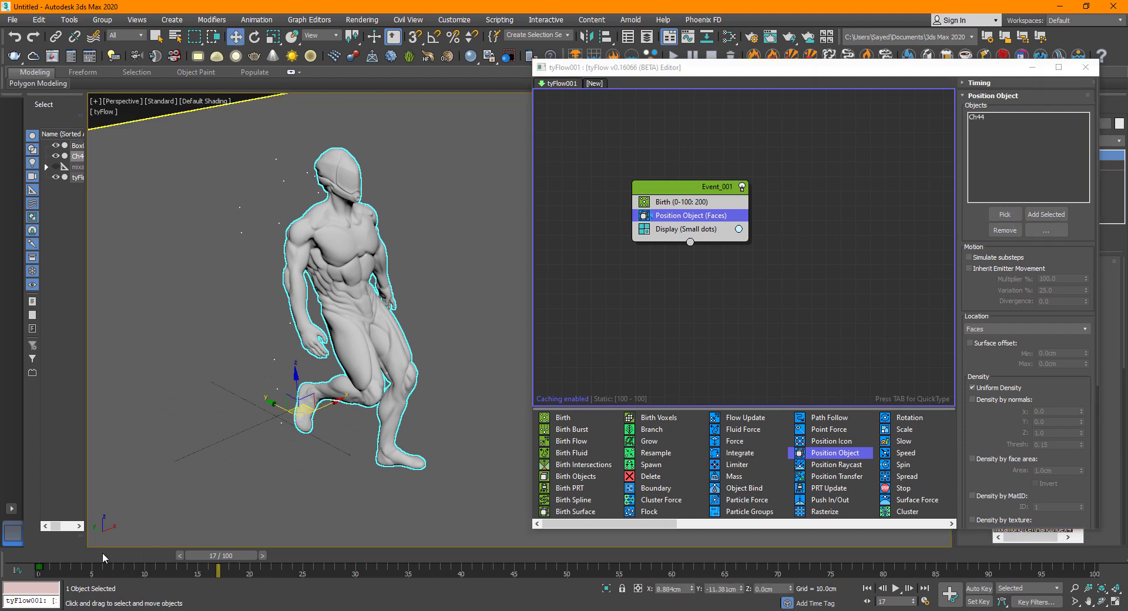
drag(103, 557, 128, 573)
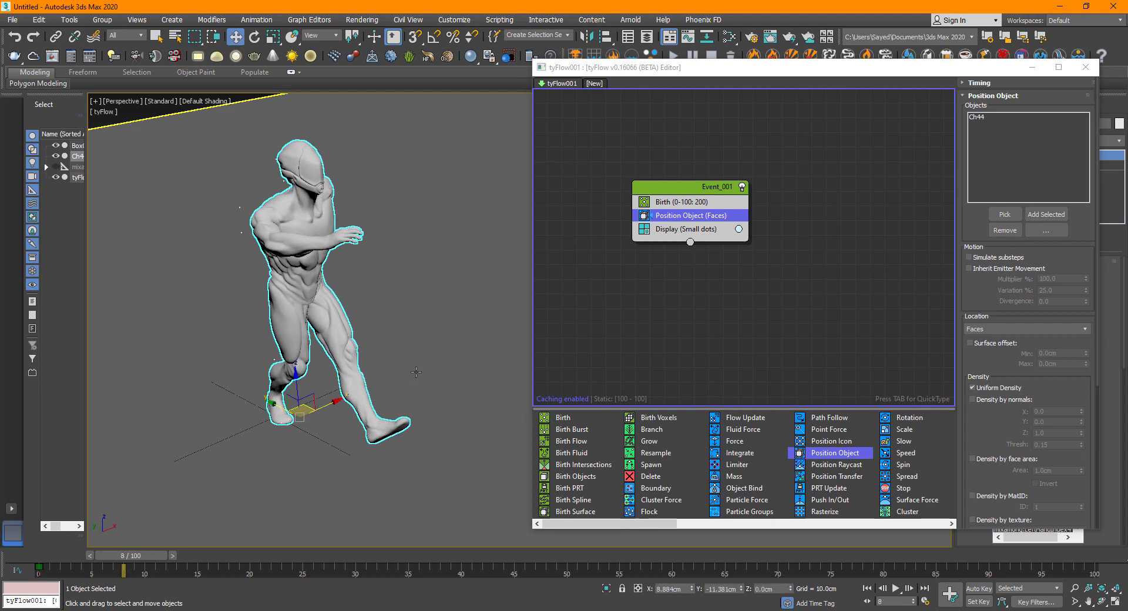
click(437, 351)
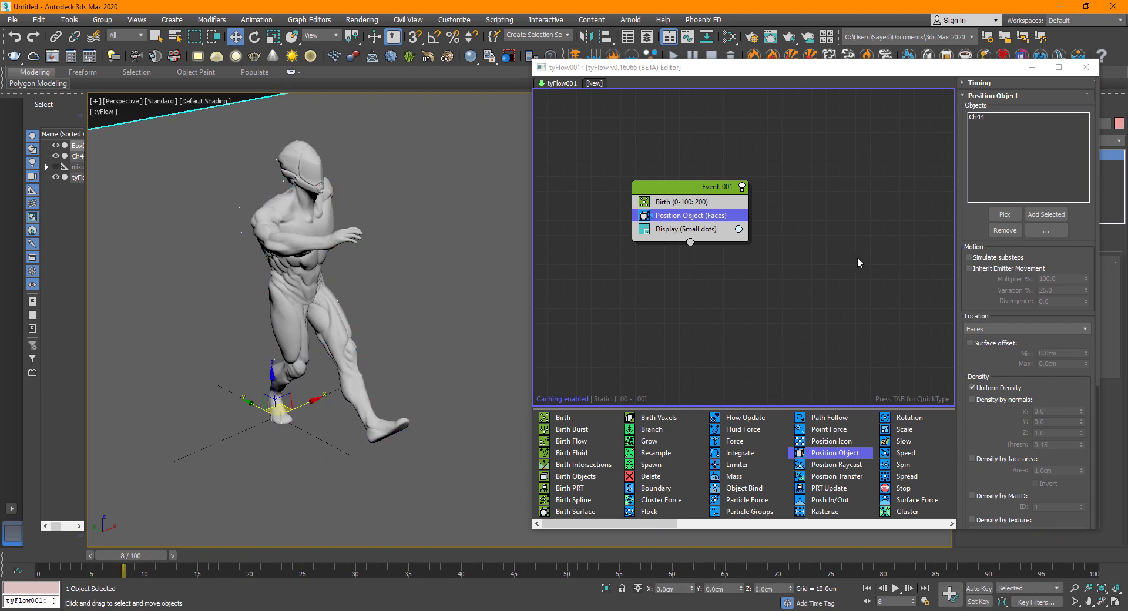
Step: Review the time configuration, then play the animation to preview the particle emission and stop at frame 24
drag(703, 75, 587, 52)
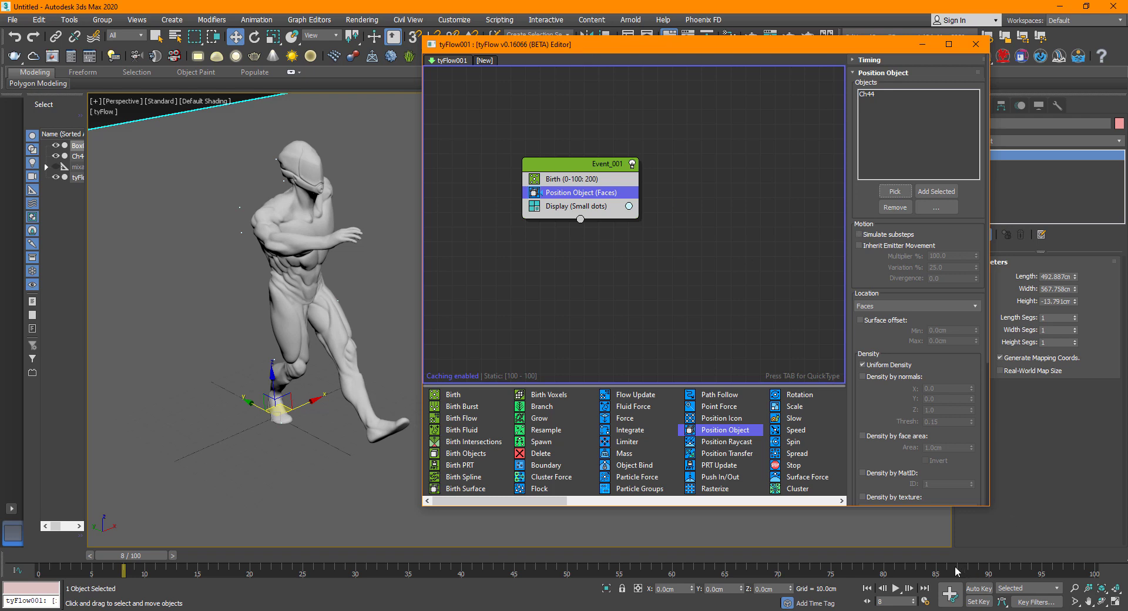
click(926, 601)
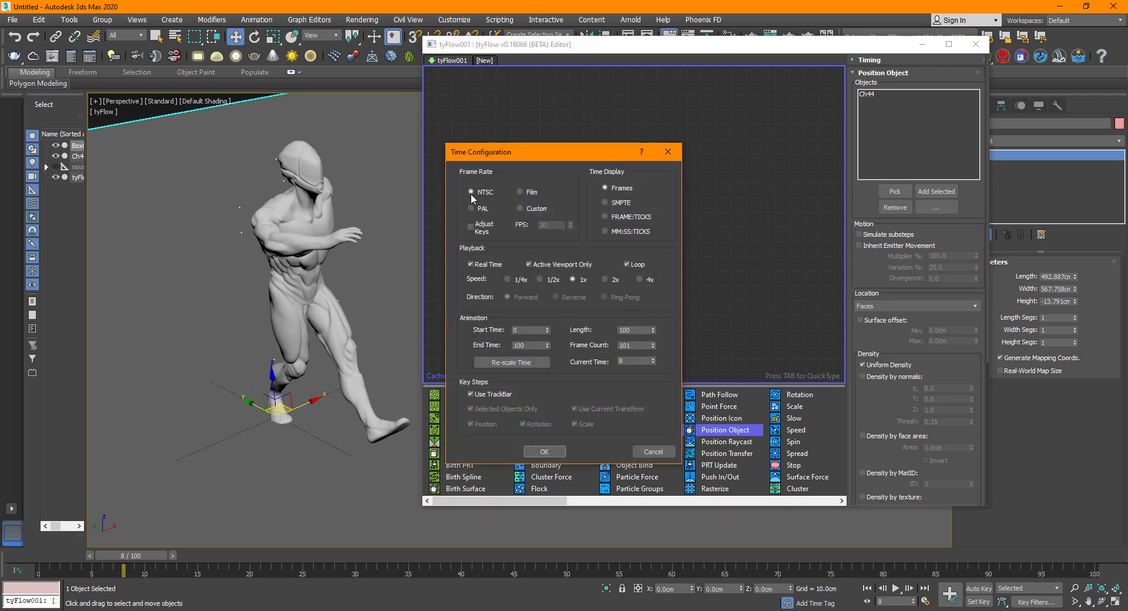
click(544, 451)
key(slash)
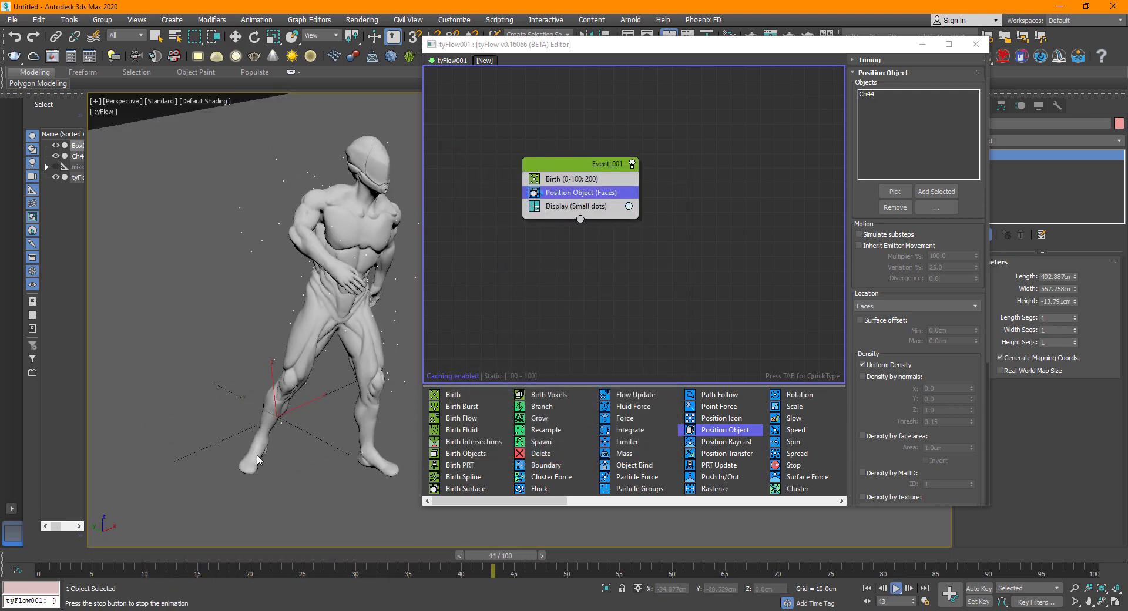
key(slash)
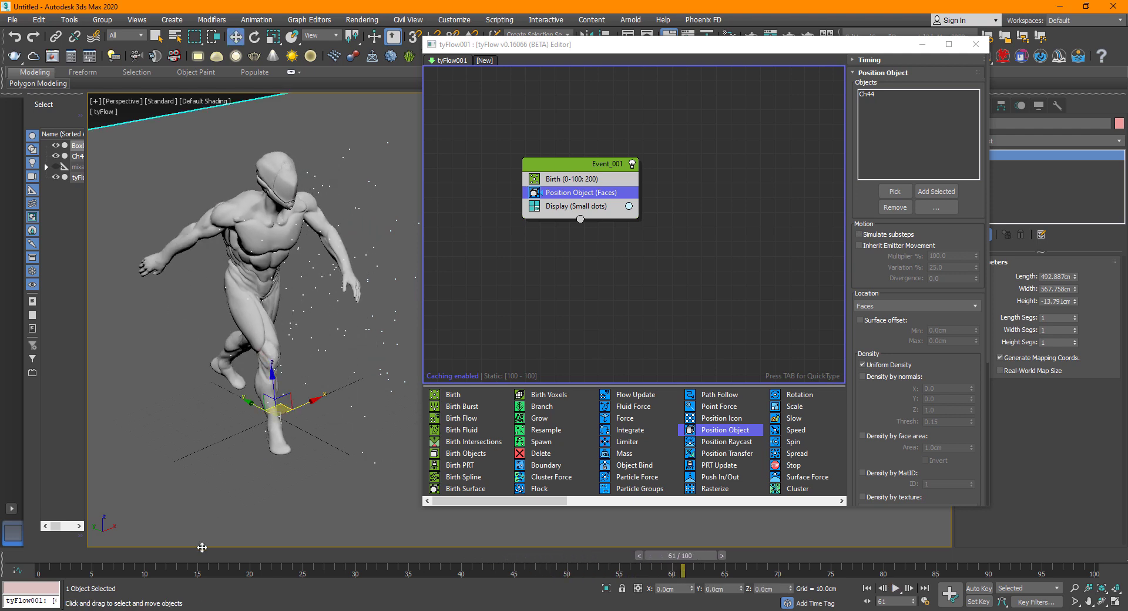
drag(204, 553, 292, 579)
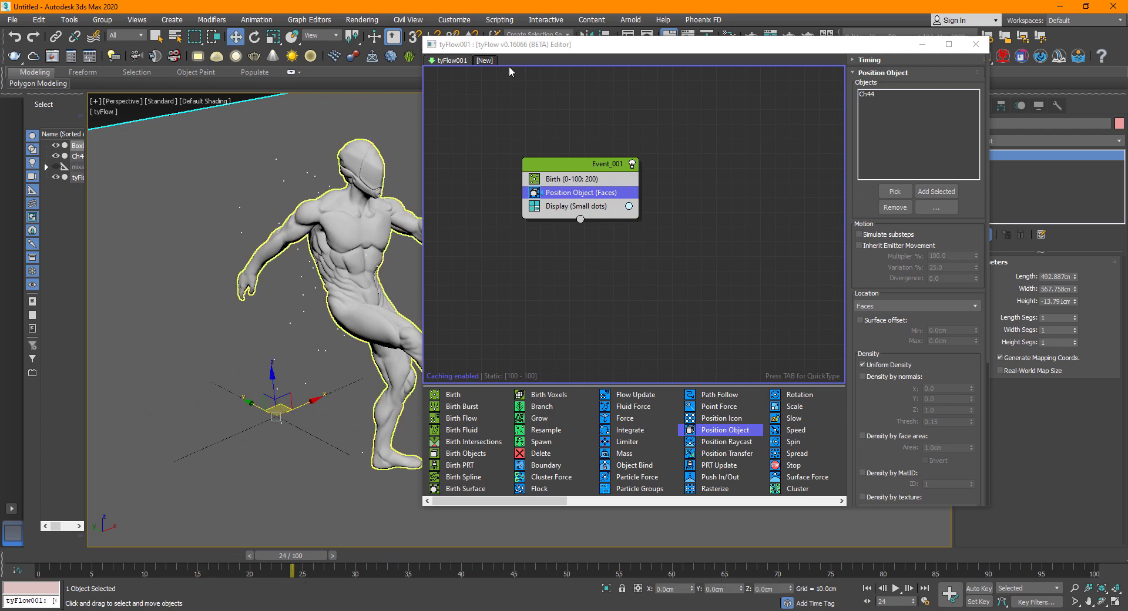
Step: Move the tyFlow editor clear of the character and set the Birth operator's total to 2000 particles
drag(465, 48, 507, 61)
click(584, 309)
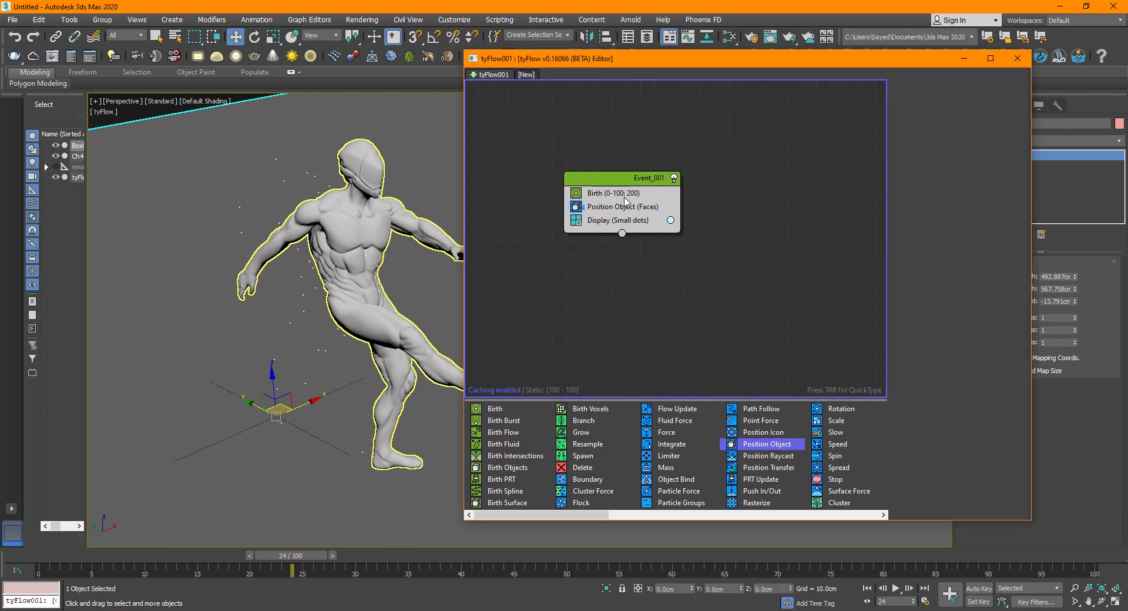
click(624, 194)
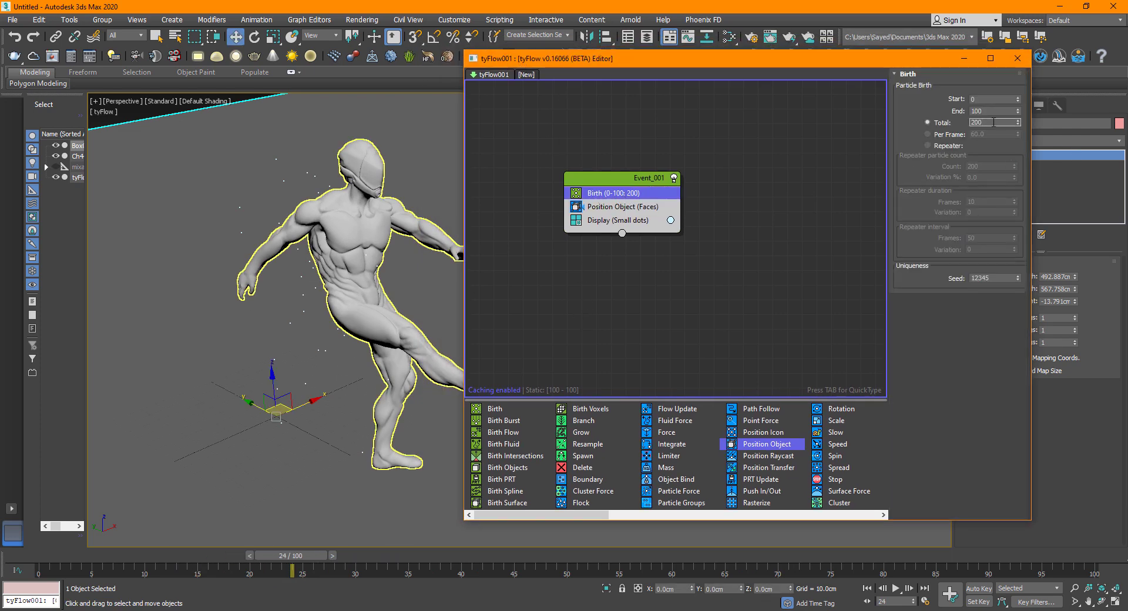
key(Return)
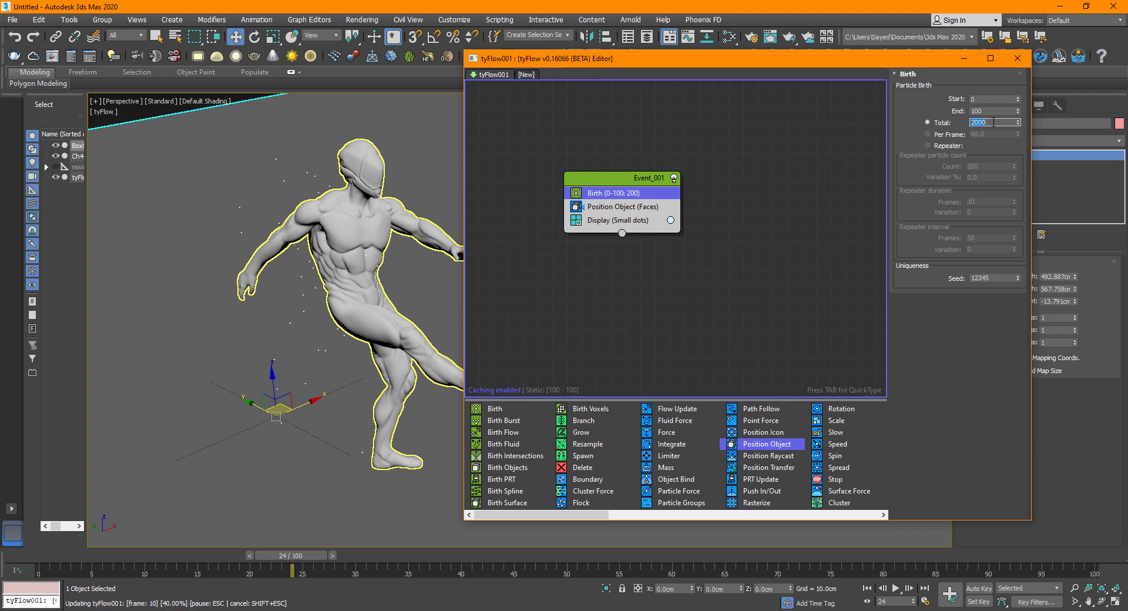
Step: Play the animation from frame 6 to preview the denser particle emission and scrub to frame 23
click(122, 557)
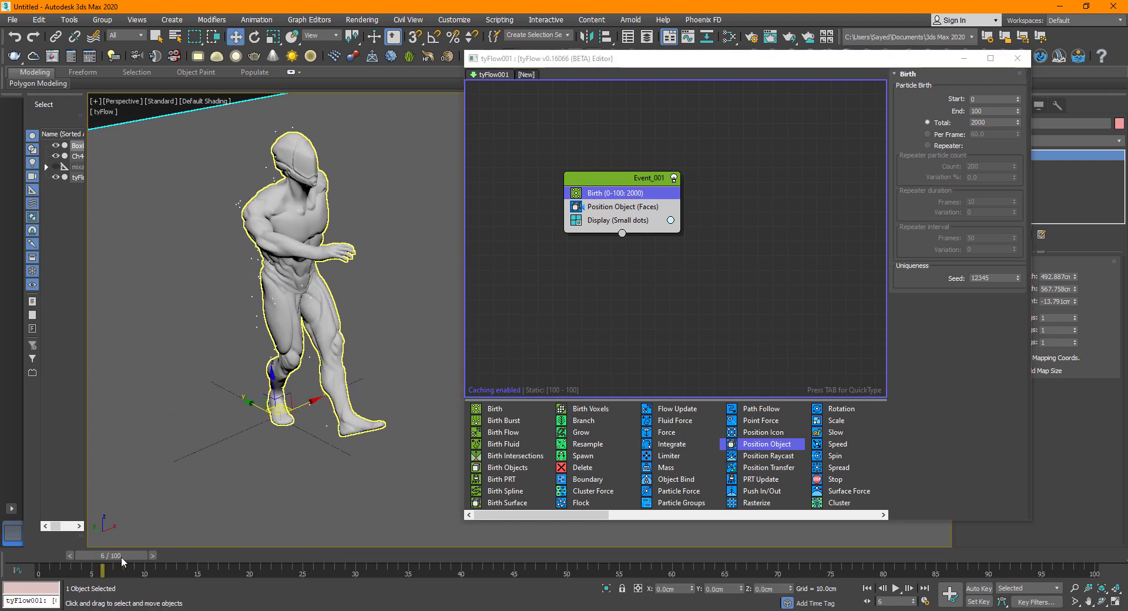
key(/)
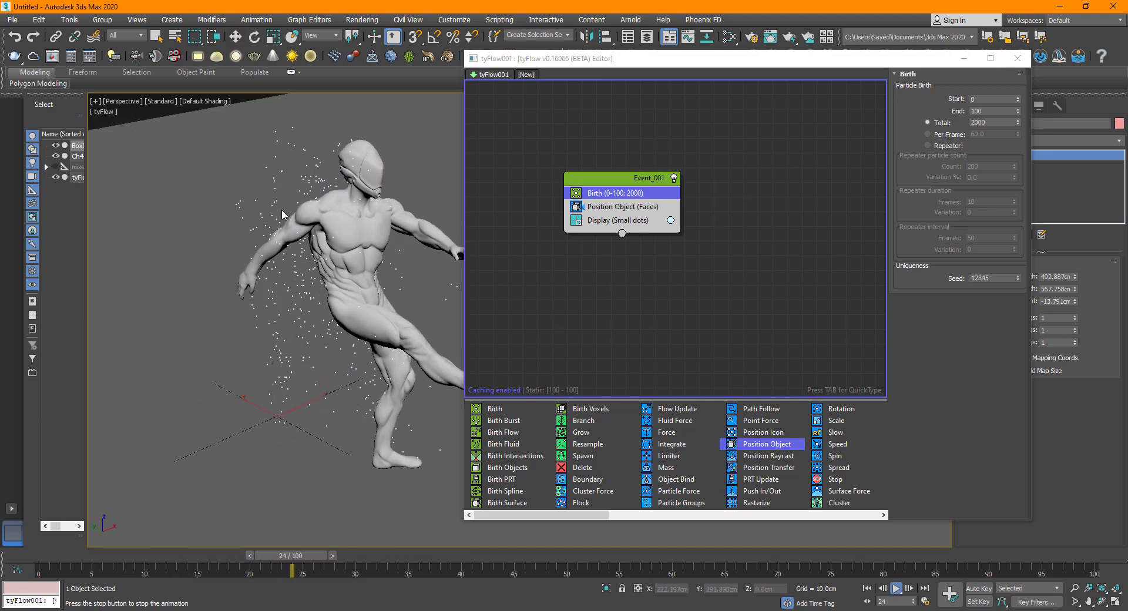
key(slash)
key(w)
drag(182, 565, 295, 559)
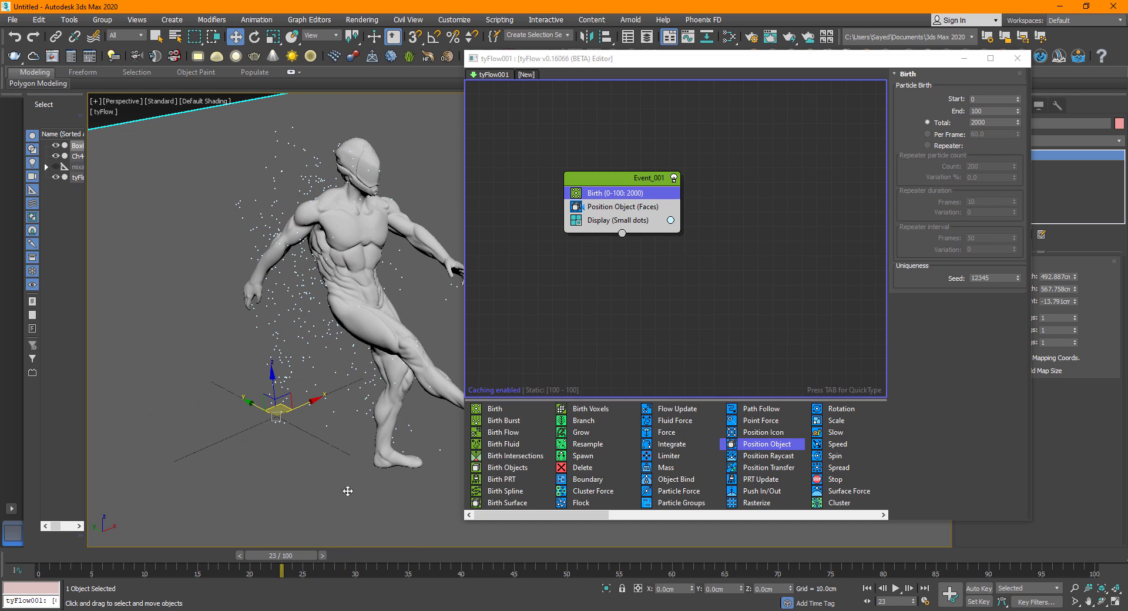
Step: Add a Force operator to Event_001 above Display and delete the leftover Event_002
click(565, 309)
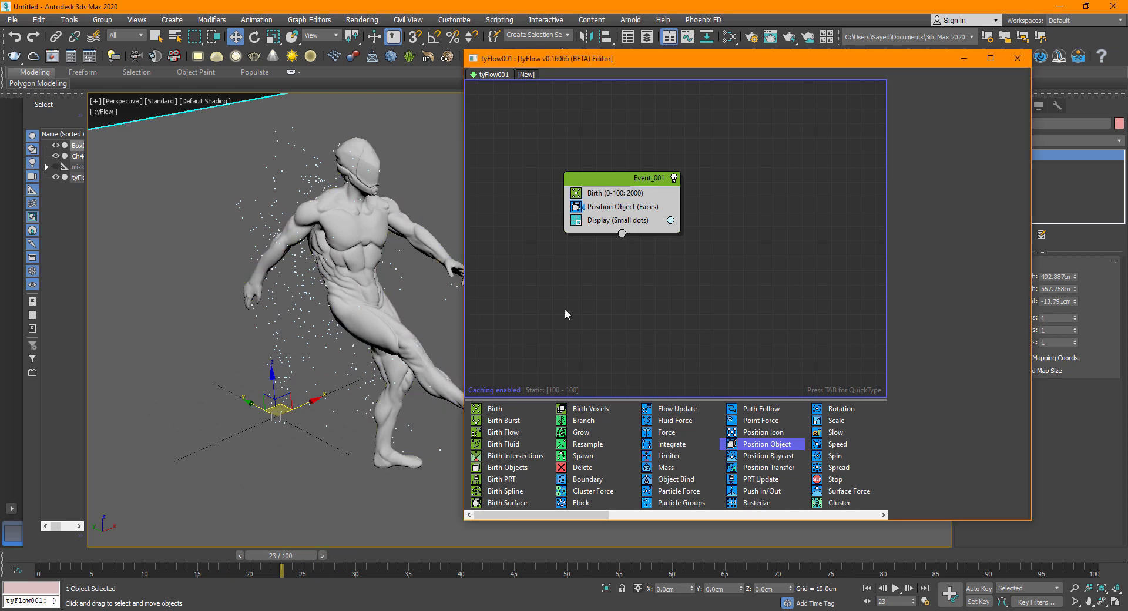
click(607, 183)
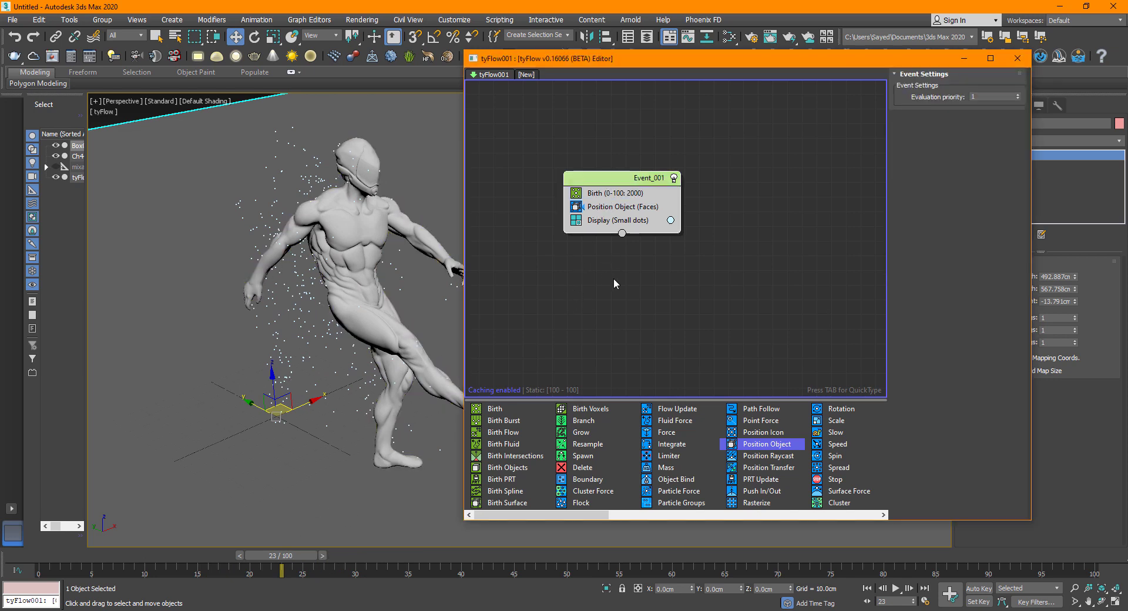
key(Tab)
text(forc)
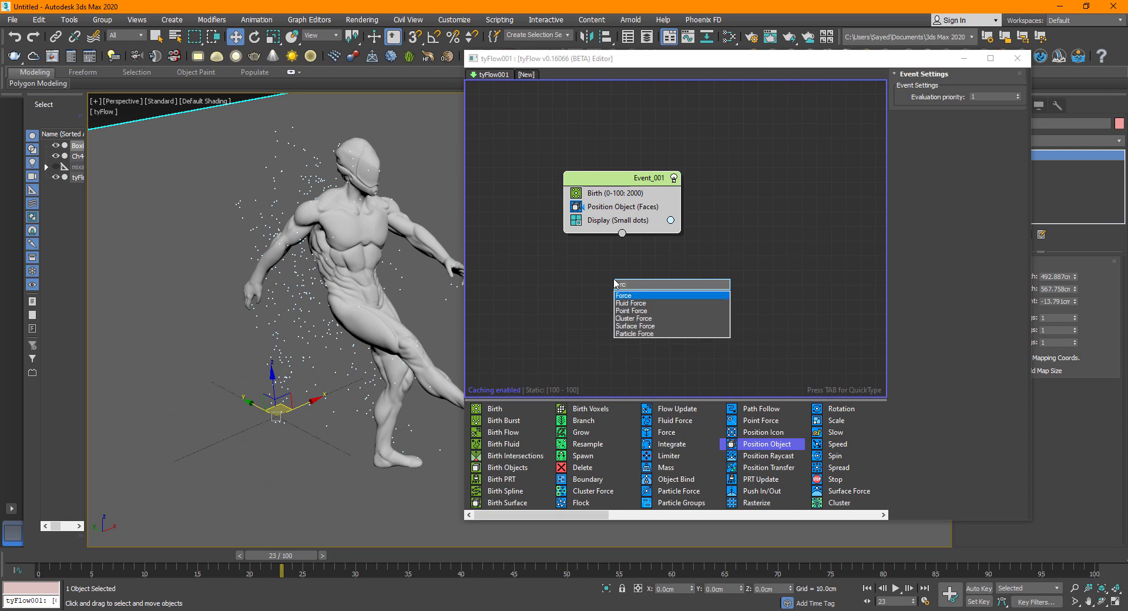
key(Return)
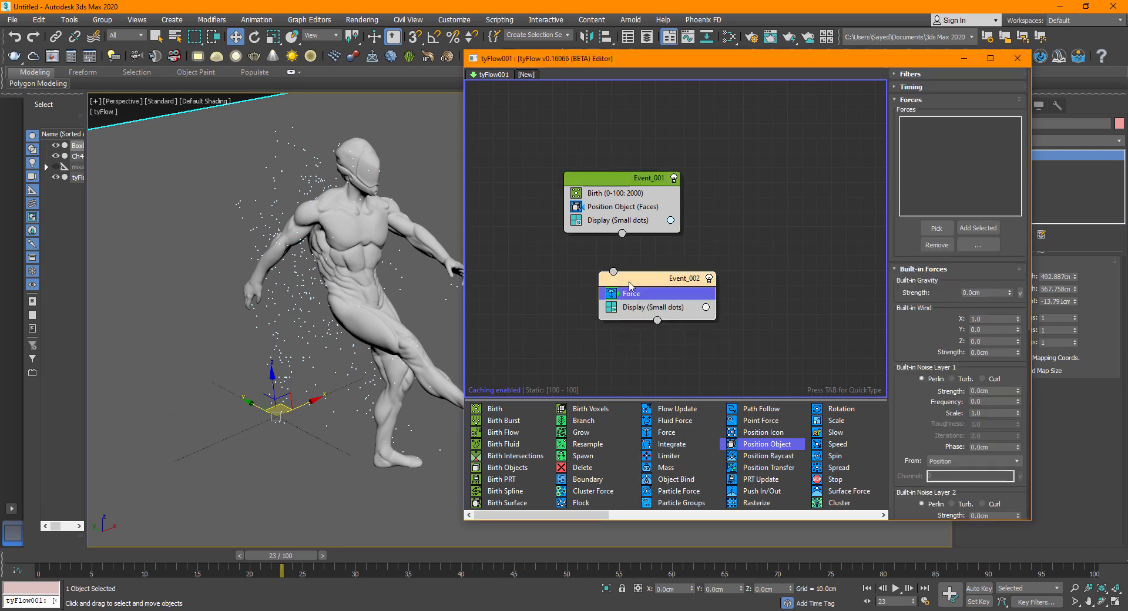
drag(631, 286, 662, 214)
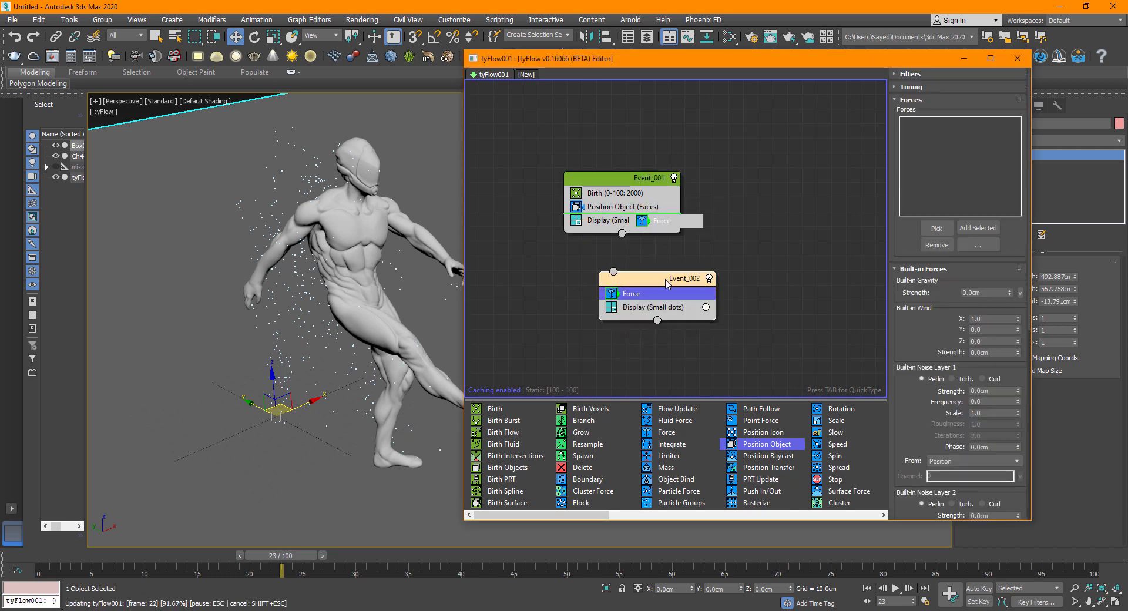
click(666, 280)
key(Delete)
Step: Set the Force operator's built-in gravity strength to -0.3 cm after trying -0.6
click(613, 214)
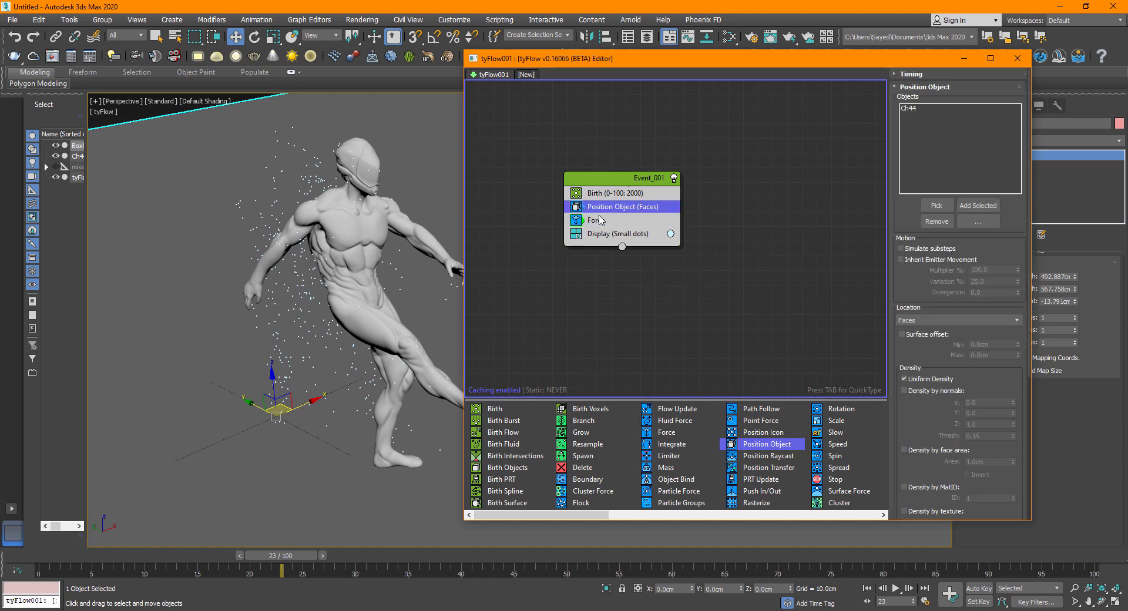
click(651, 221)
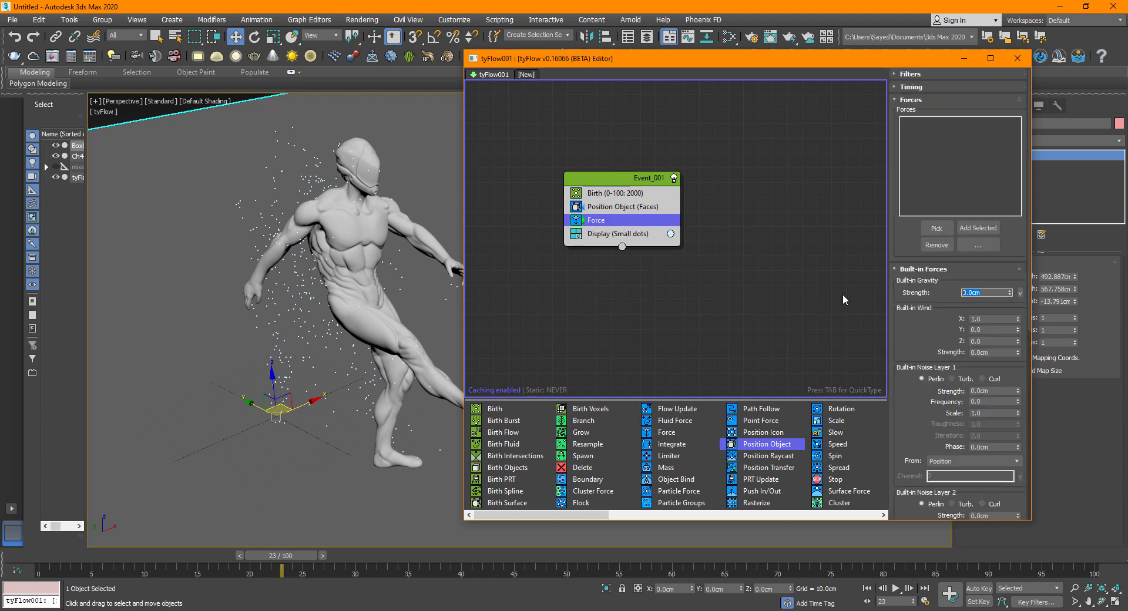
text(-0.6)
key(Return)
text(-.3)
key(Return)
Step: Clear the scene selection, play the animation to preview the particles under gravity, and go to frame 10
click(128, 110)
click(136, 554)
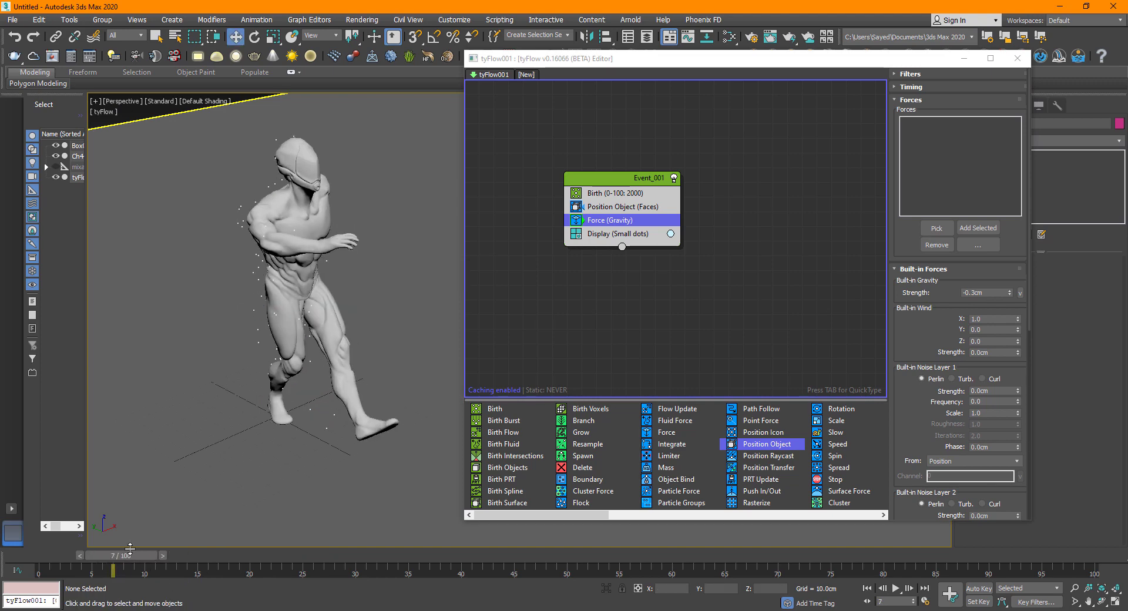
key(/)
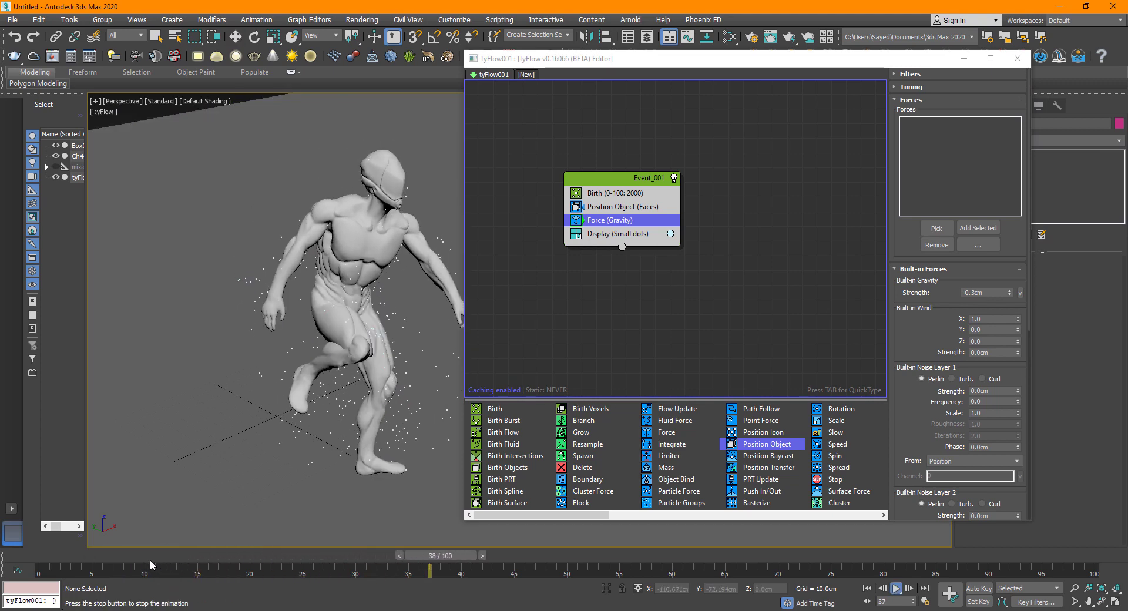
mouse_move(150, 555)
mouse_down()
mouse_move(277, 561)
mouse_move(164, 568)
mouse_up()
Step: Add a Collision operator to Event_001 below Force and delete the leftover Event_002
click(620, 319)
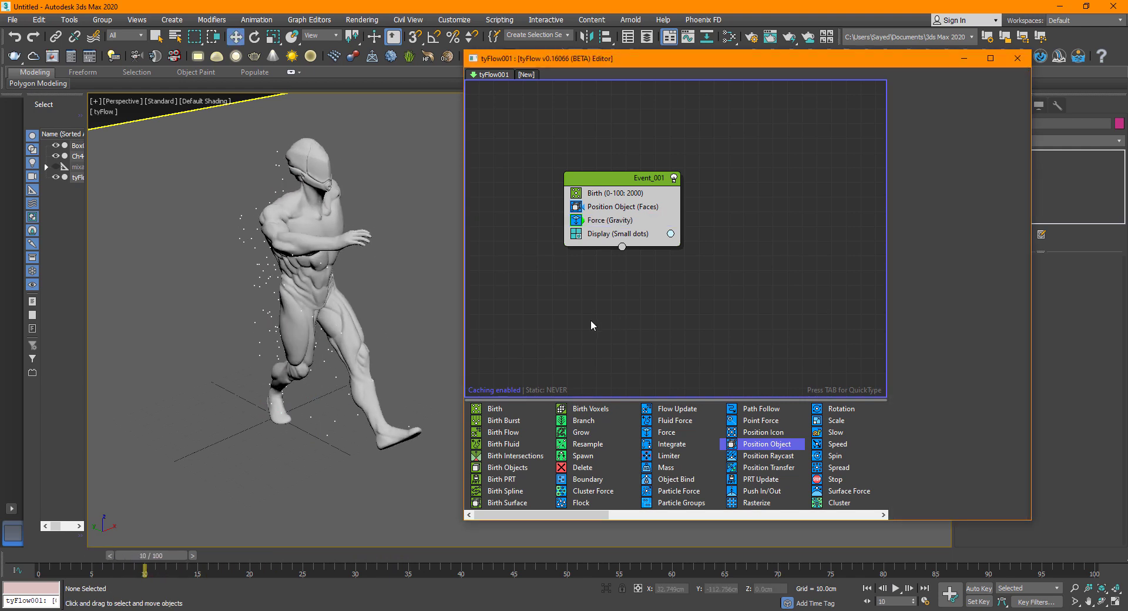
click(604, 179)
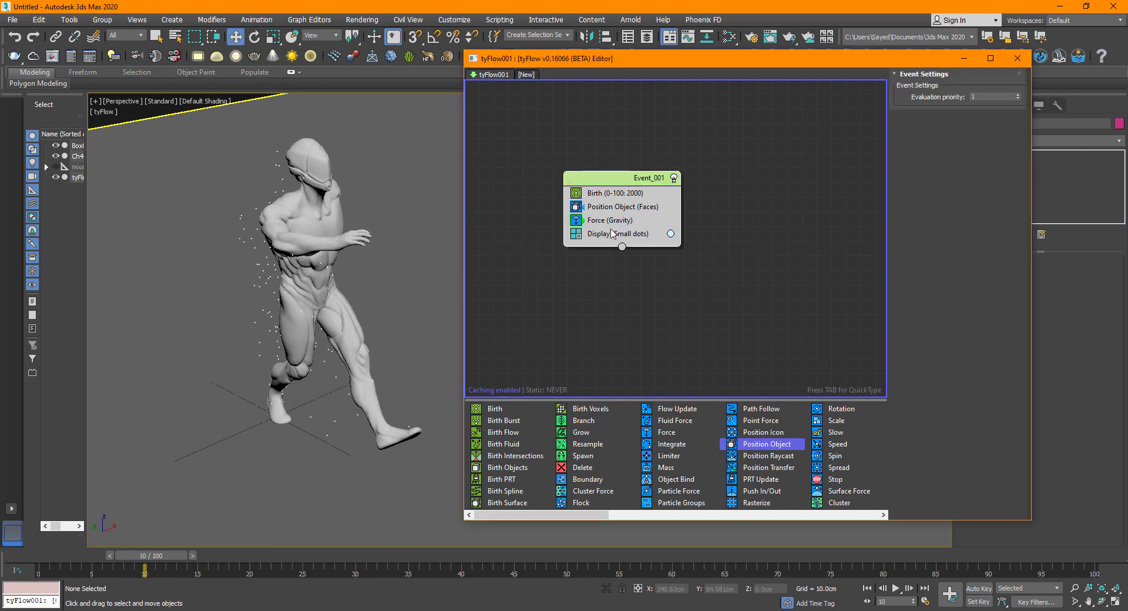
key(Tab)
text(coll)
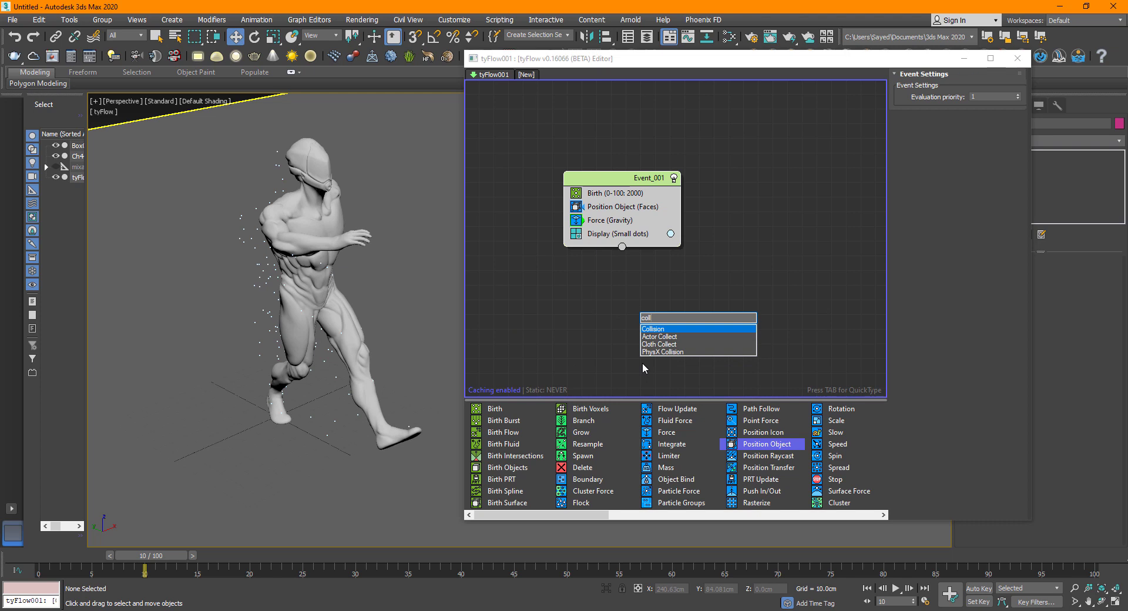
key(Return)
drag(686, 327, 642, 233)
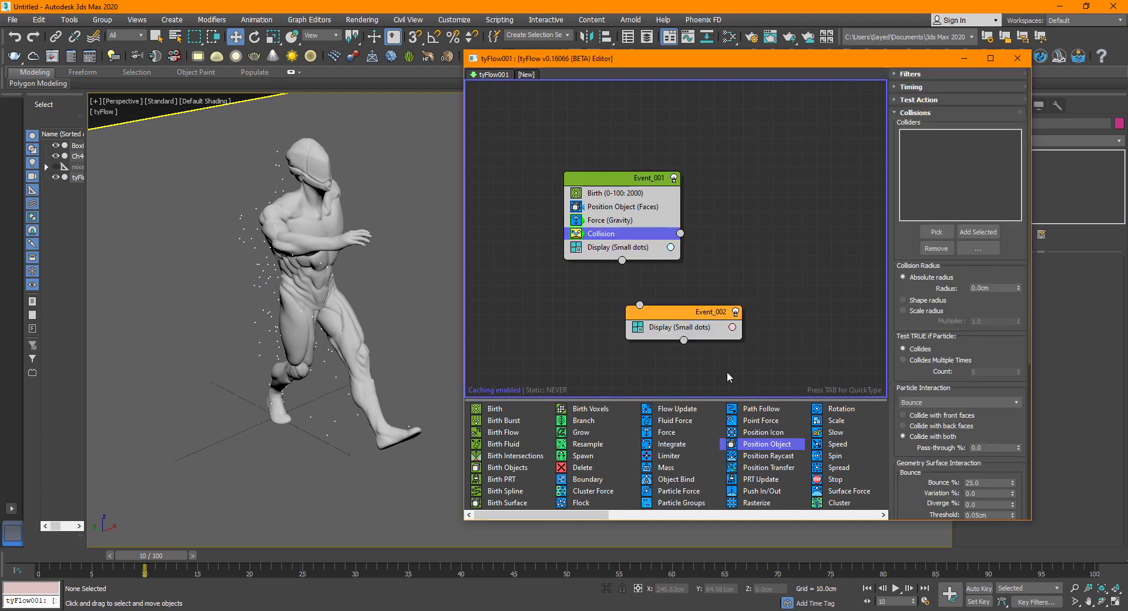
click(695, 313)
key(Delete)
Step: Pick the ground Box001 and the character mesh Ch44 as the Collision operator's colliders and preview the result
click(611, 235)
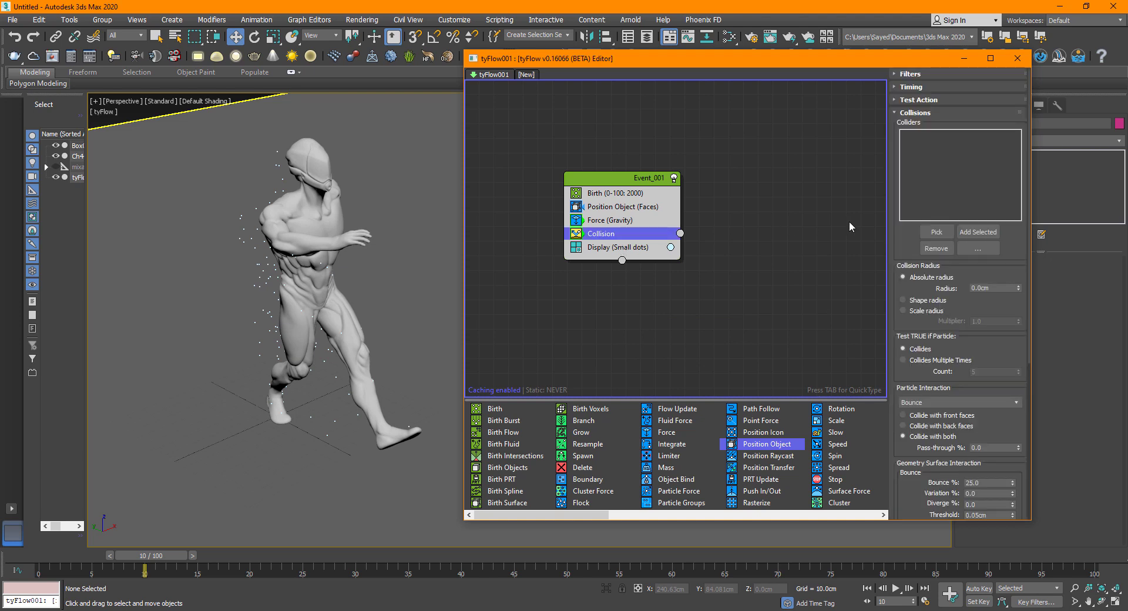
click(936, 231)
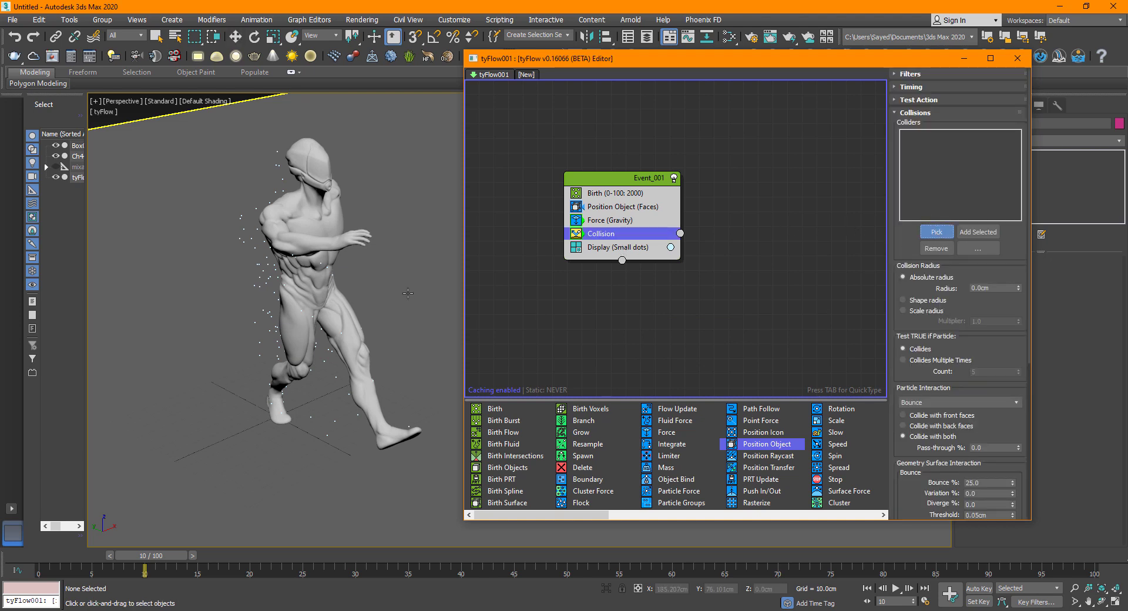
click(378, 201)
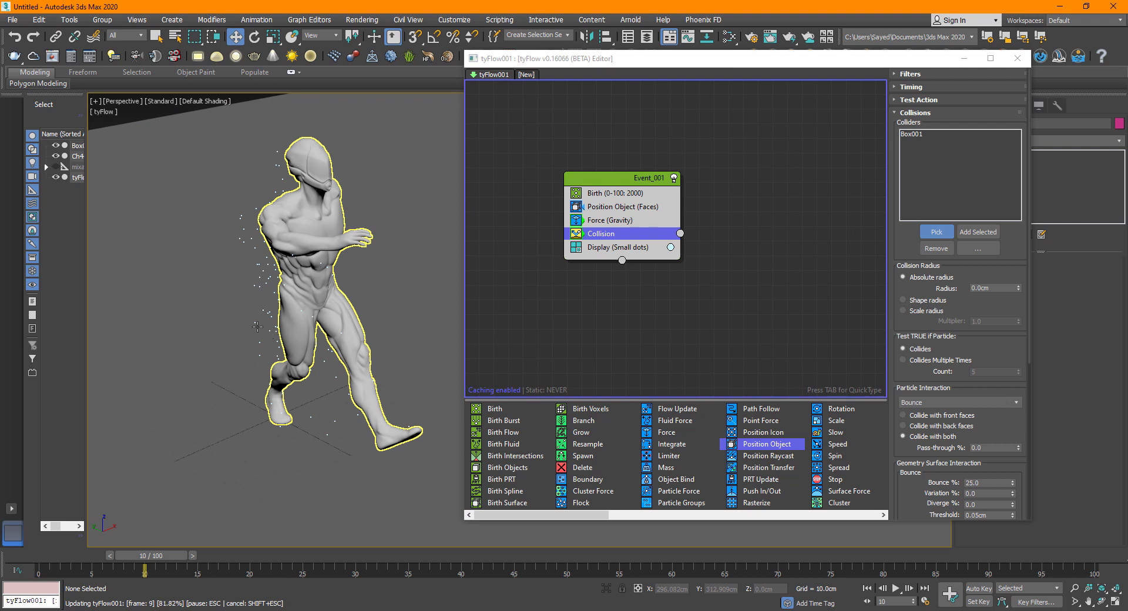
click(298, 261)
key(/)
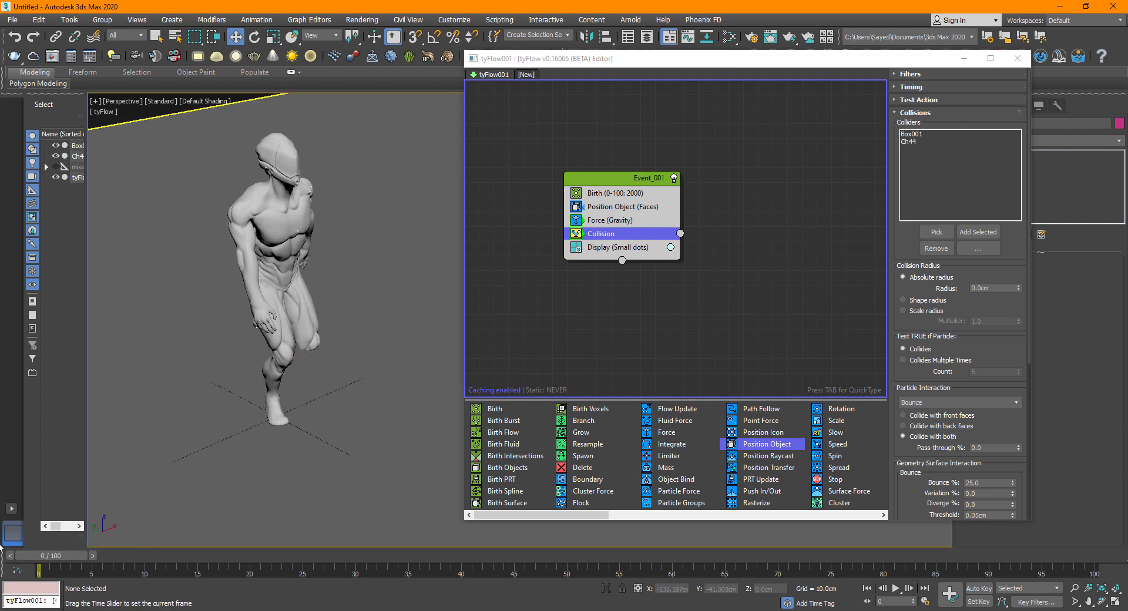
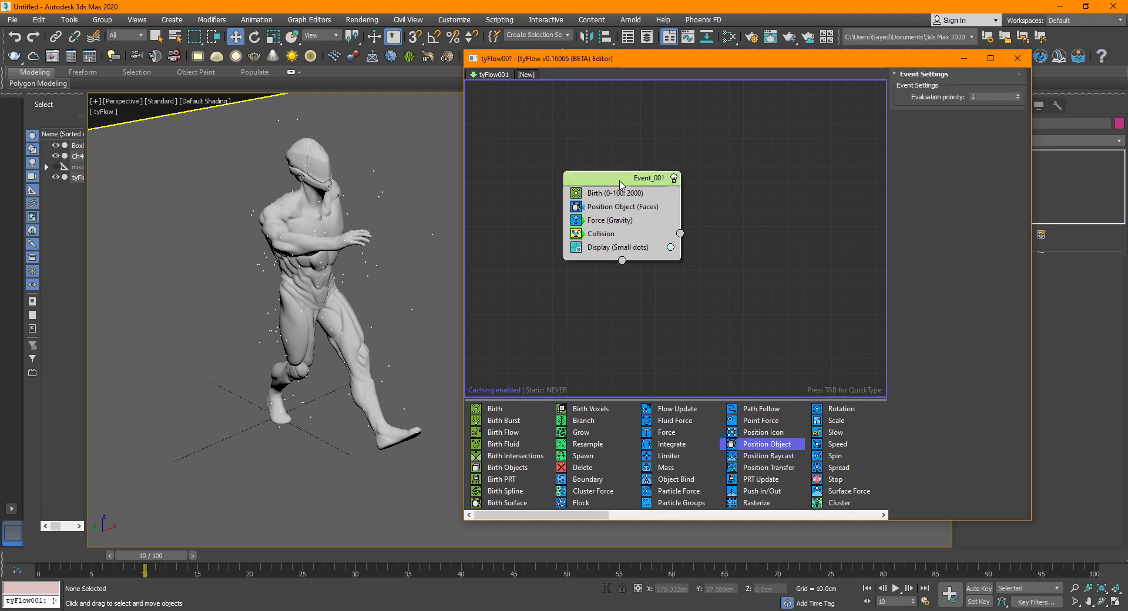
Step: Add a Shape operator between Birth and Position Object in Event_001 and go to frame 7
text(shape)
key(Return)
mouse_move(146, 564)
mouse_down()
mouse_move(193, 578)
mouse_move(156, 555)
mouse_move(228, 583)
mouse_move(138, 581)
mouse_up()
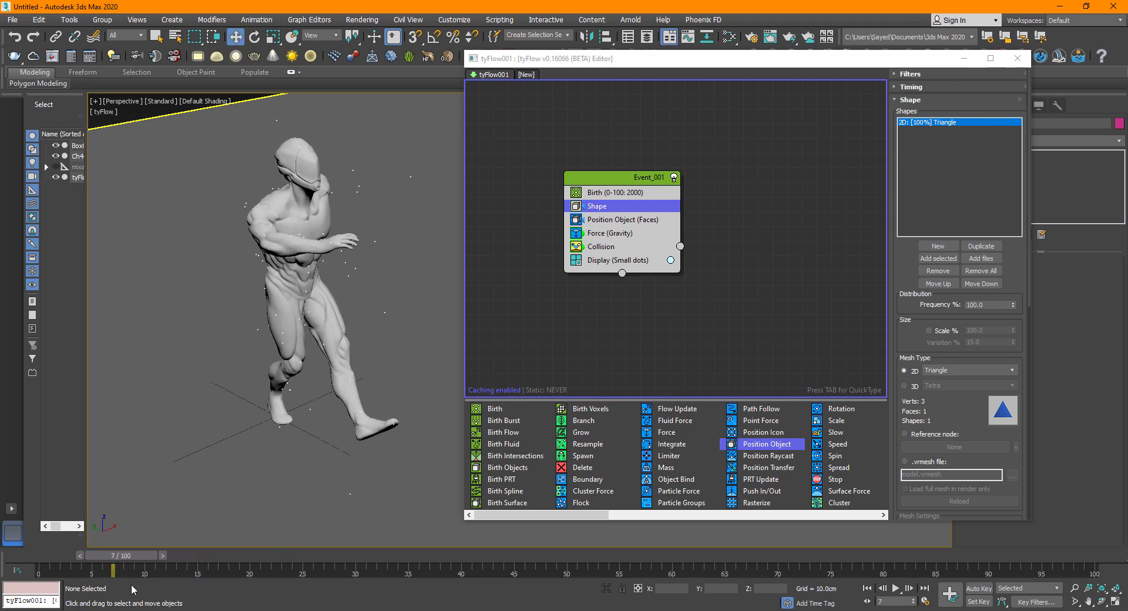
Step: Set the Shape operator's mesh type to 3D with the Leaves (Maple) shape
click(697, 258)
click(603, 209)
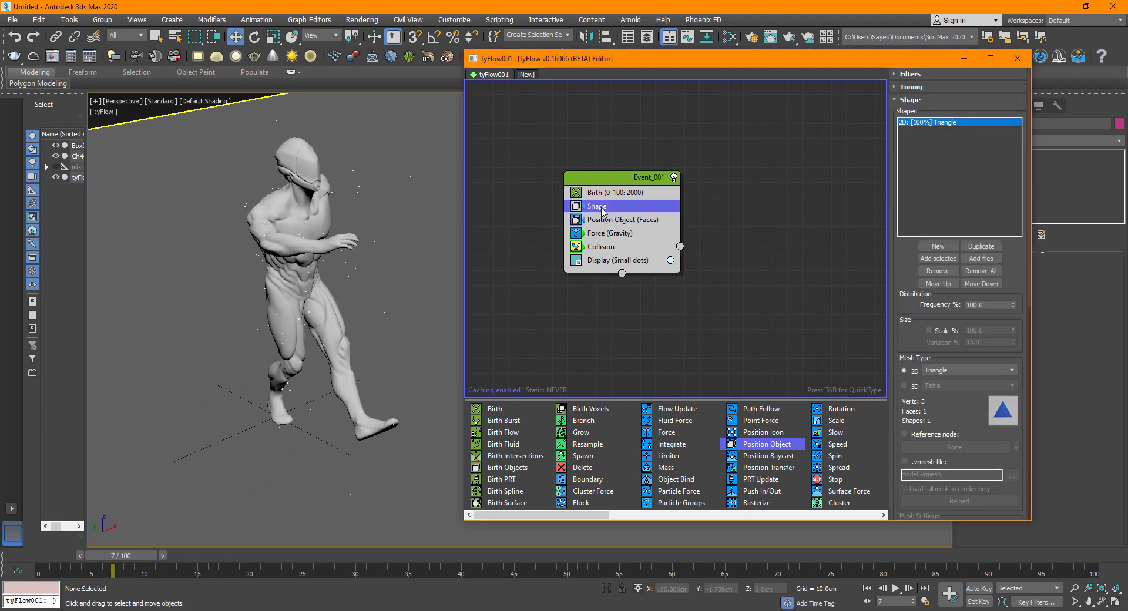
click(915, 387)
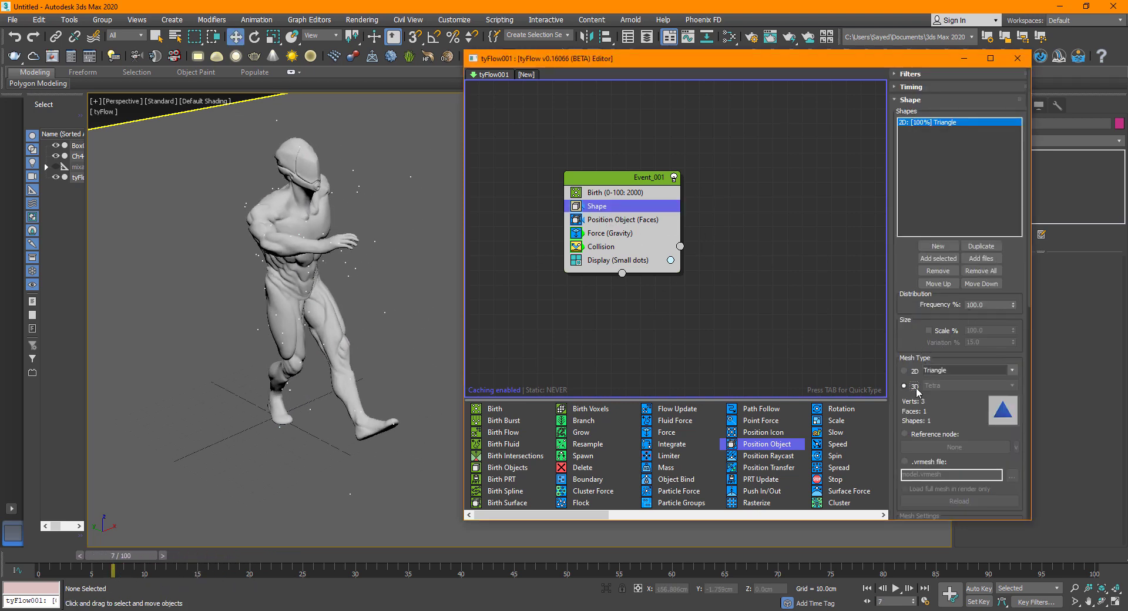
click(959, 385)
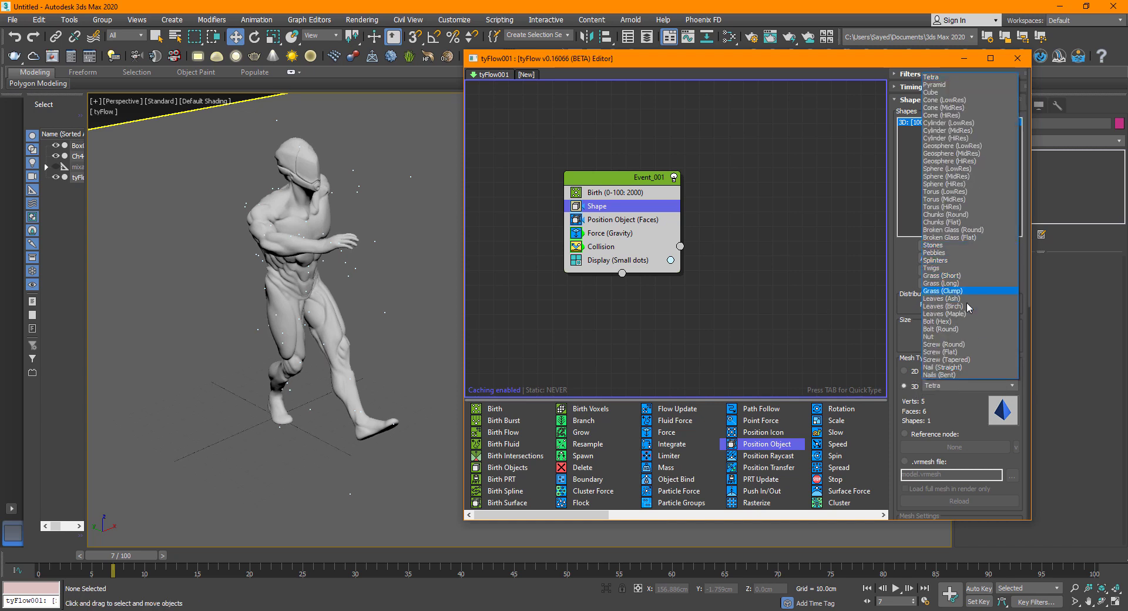
click(962, 315)
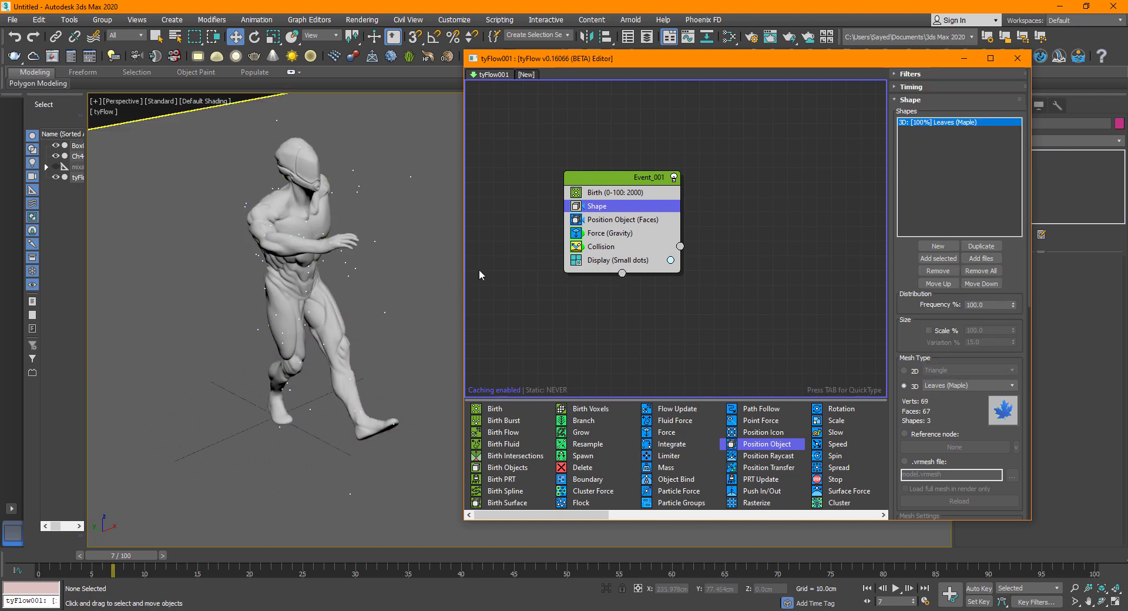
Step: Set the Display operator in Event_001 to show the particles as Geometry
click(609, 264)
click(935, 98)
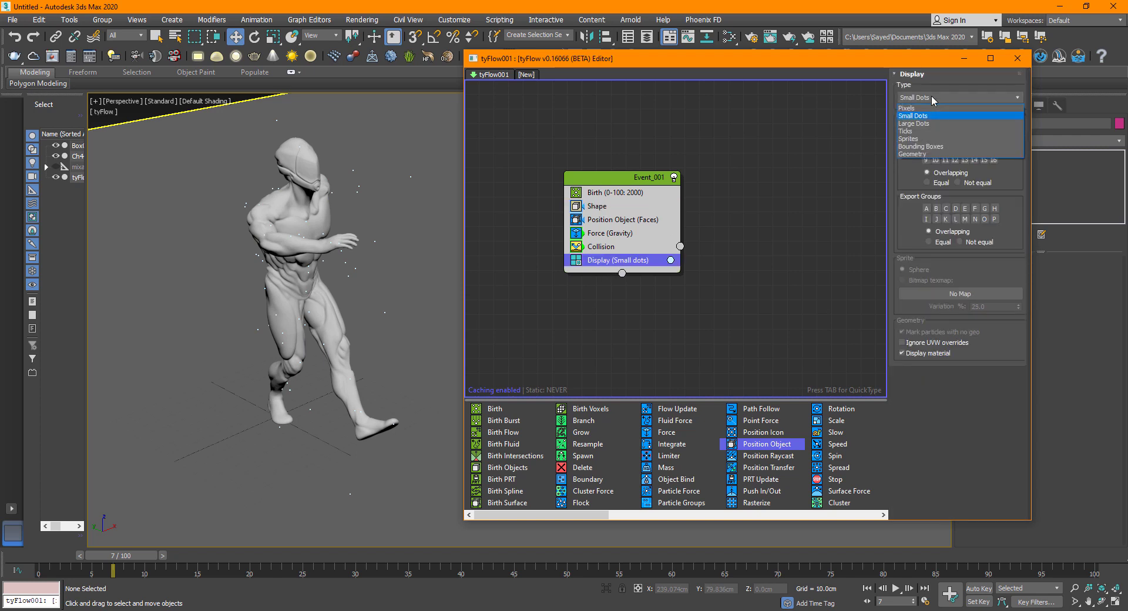
click(928, 154)
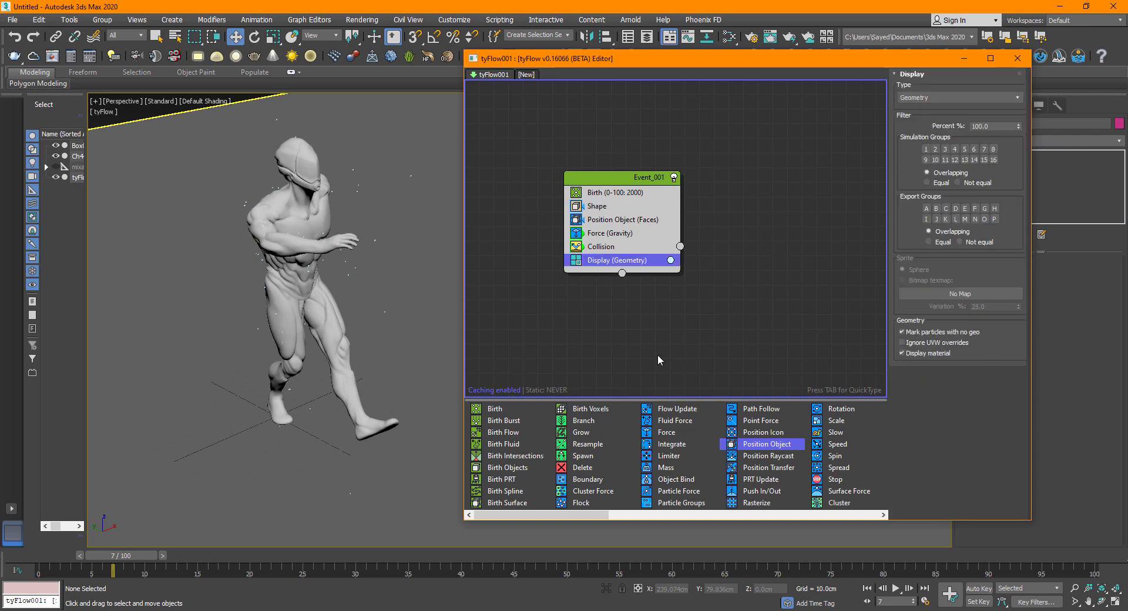
click(615, 325)
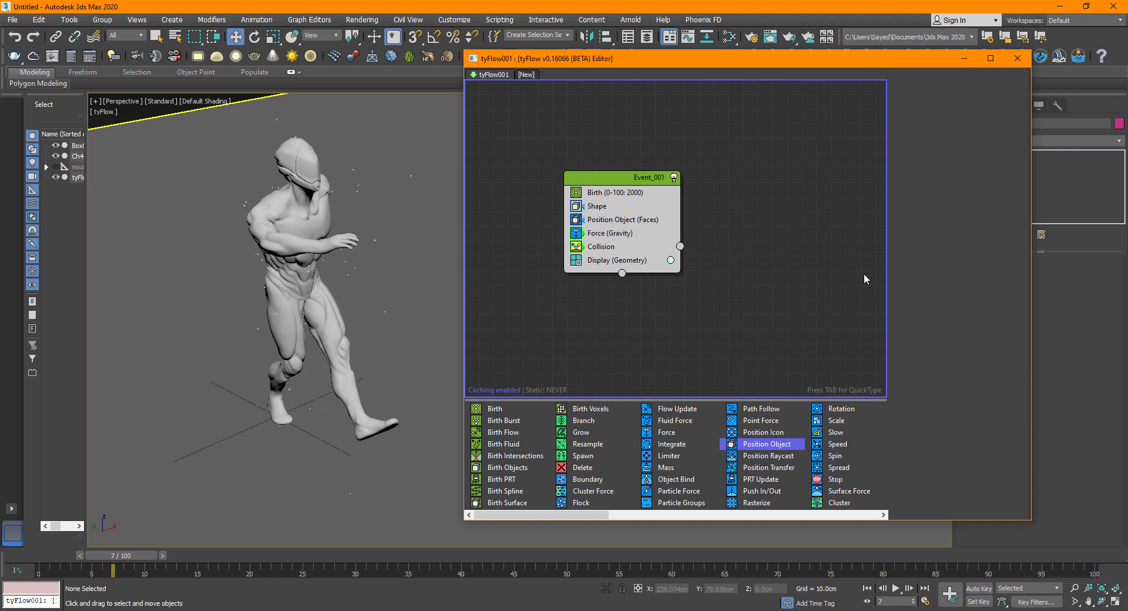
Step: Enable scaling in the Shape operator with Scale 600% and Variation 60%, and inspect the leaves around the character
click(608, 205)
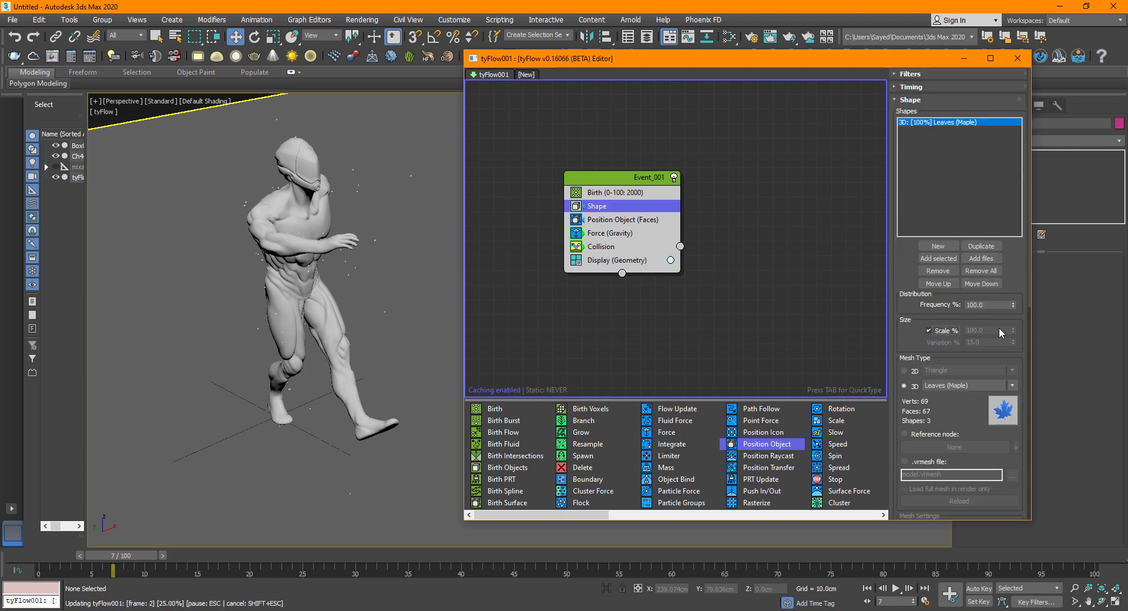
drag(994, 331, 914, 328)
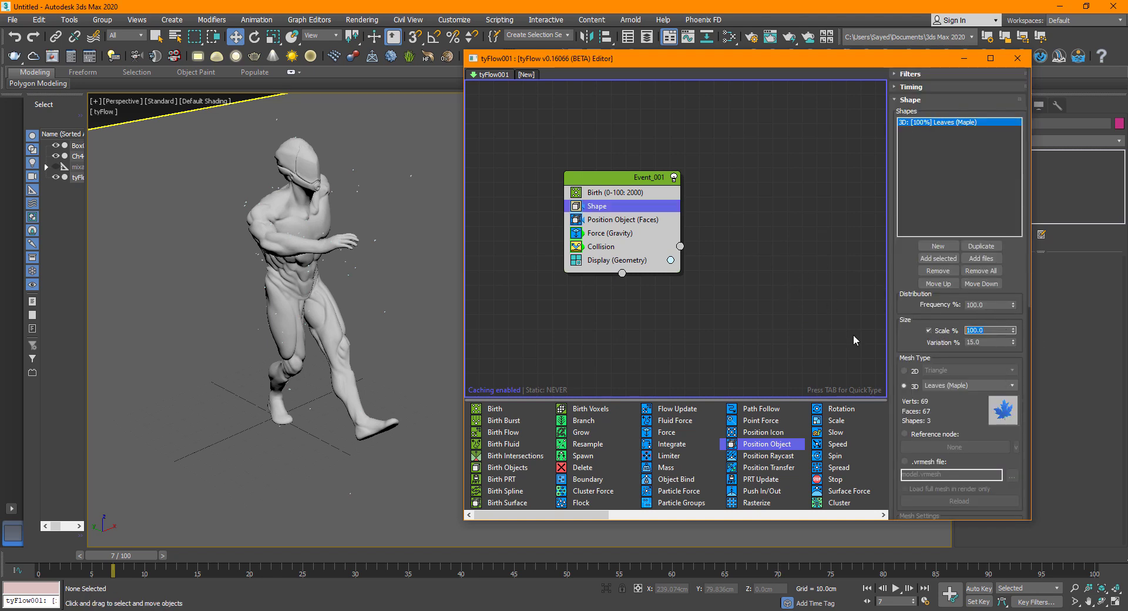
text(500)
key(Tab)
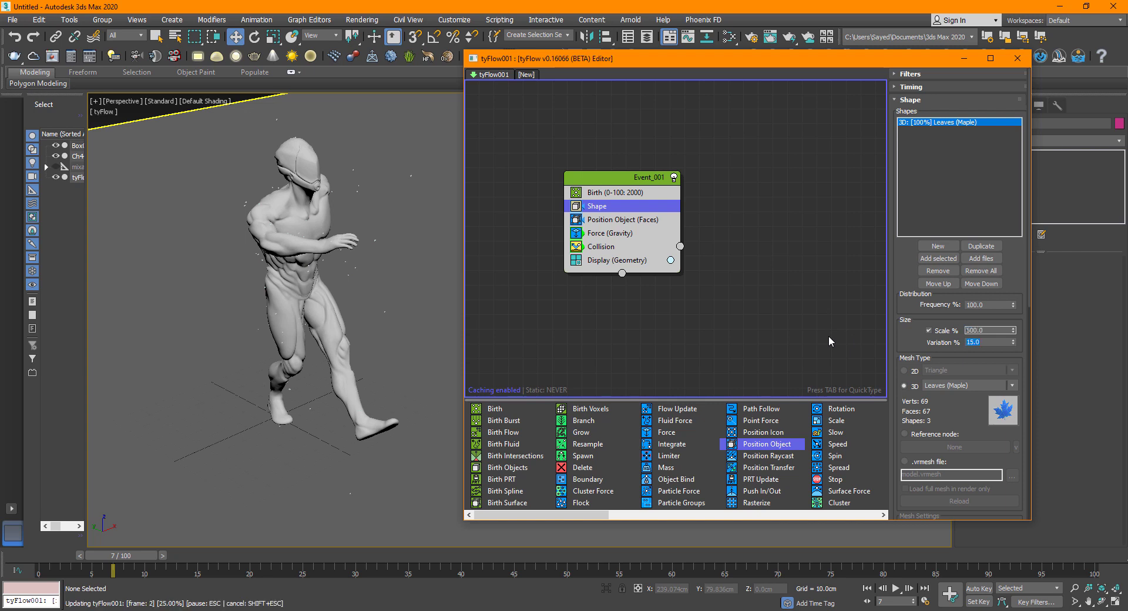
text(60)
key(Return)
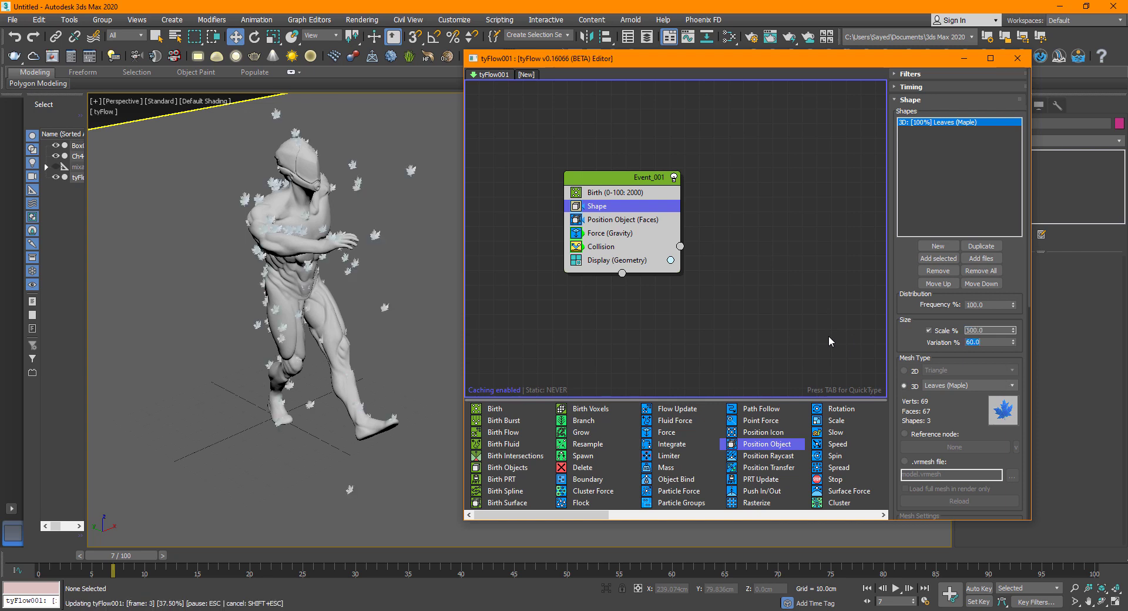
click(338, 294)
scroll(340, 296, up, 5)
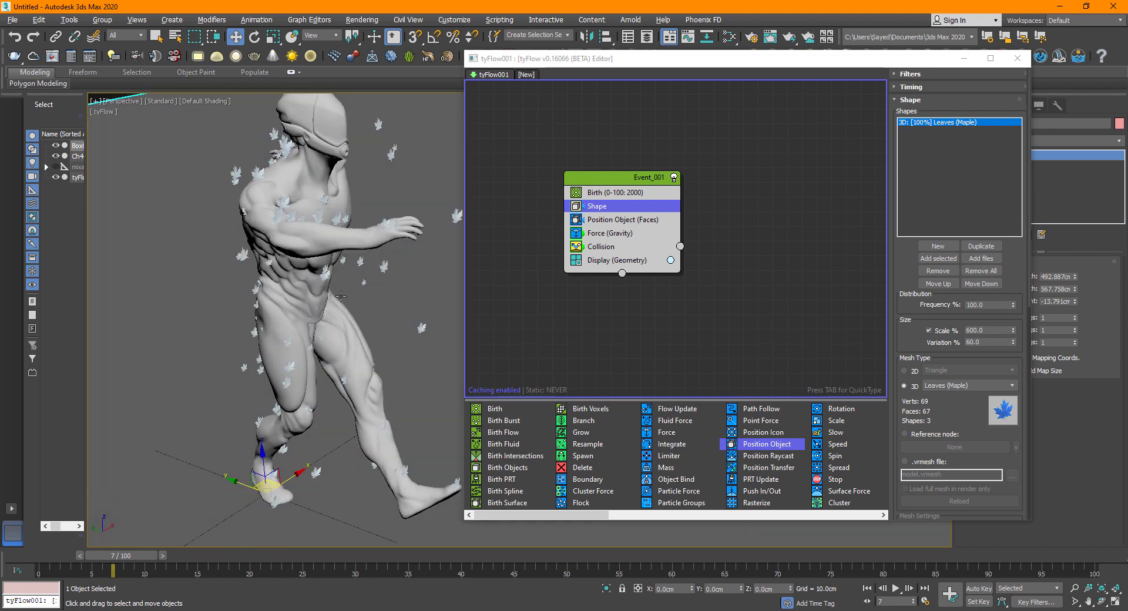
alt+middle_drag(381, 279, 364, 285)
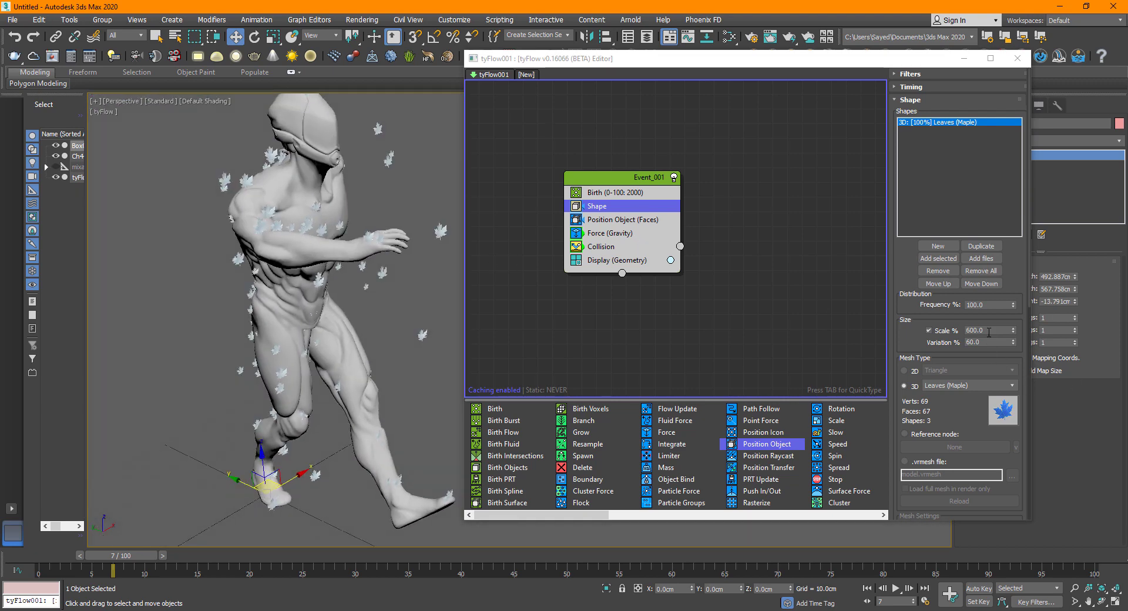
Step: Change the Shape operator's 3D mesh to Leaves (Ash) and inspect the leaves on the character
click(958, 388)
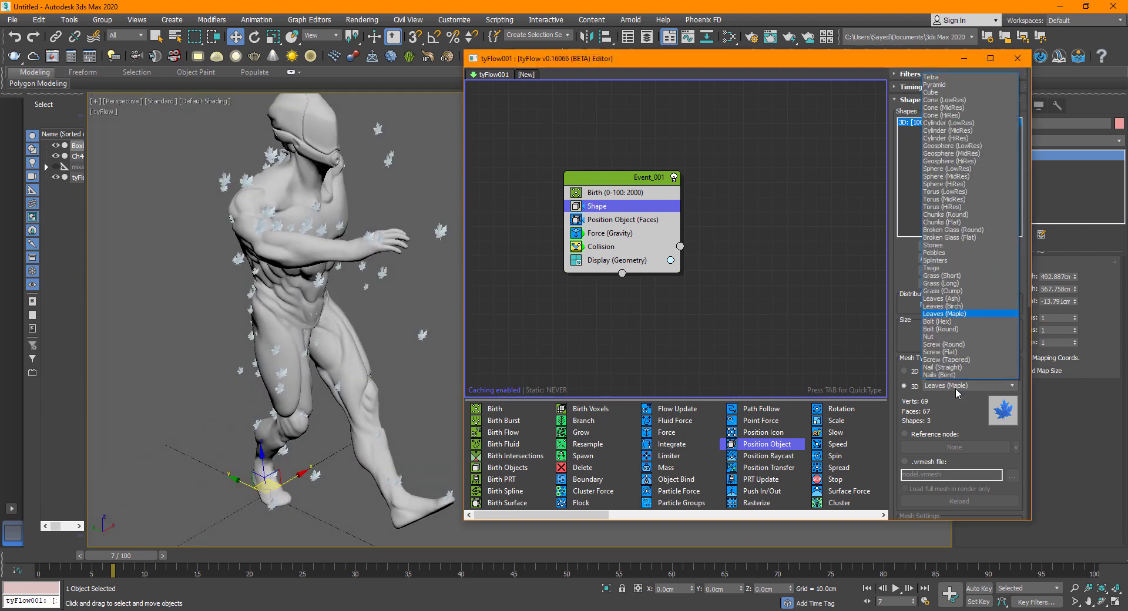
click(957, 298)
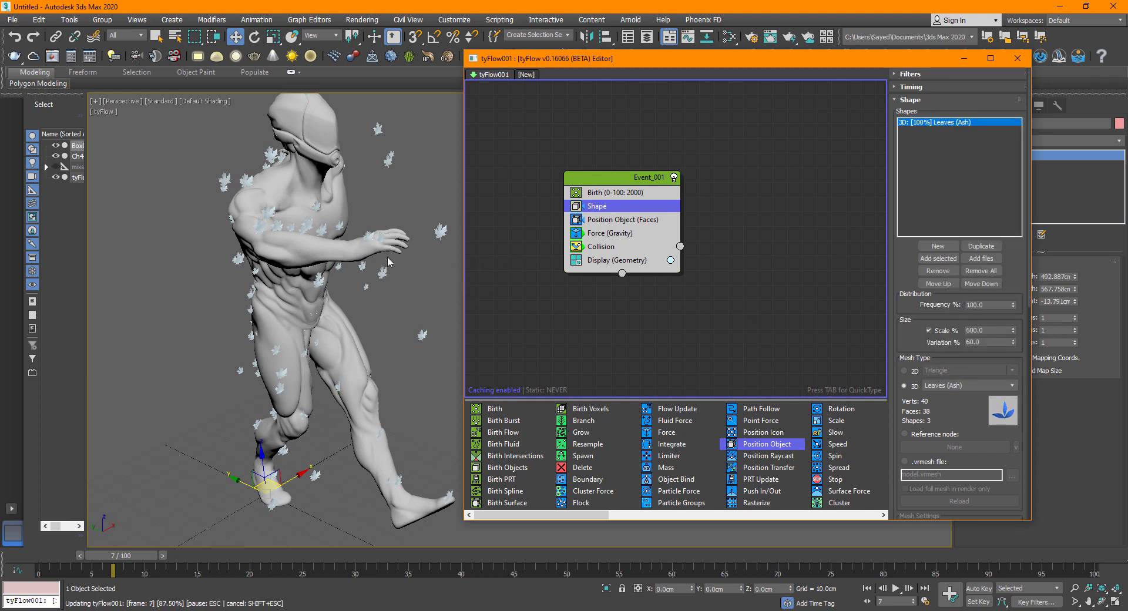
mouse_move(314, 325)
alt+middle_down()
mouse_move(256, 308)
mouse_move(303, 303)
mouse_move(313, 321)
alt+middle_up()
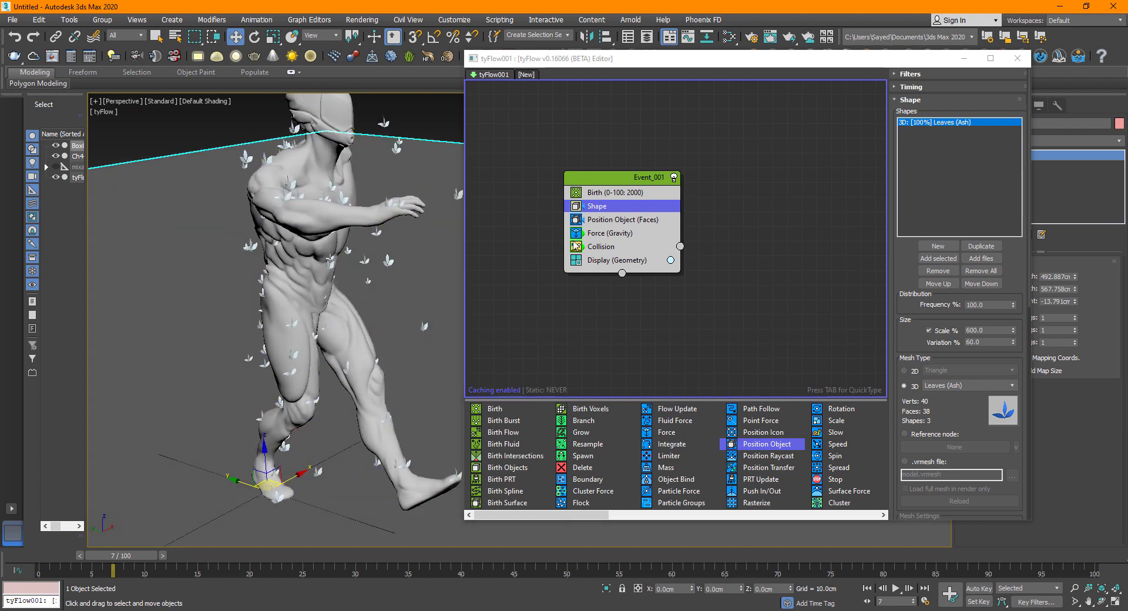
Step: Add a Rotation operator set to Random 3D between Birth and Shape in Event_001
click(598, 321)
click(632, 183)
key(Tab)
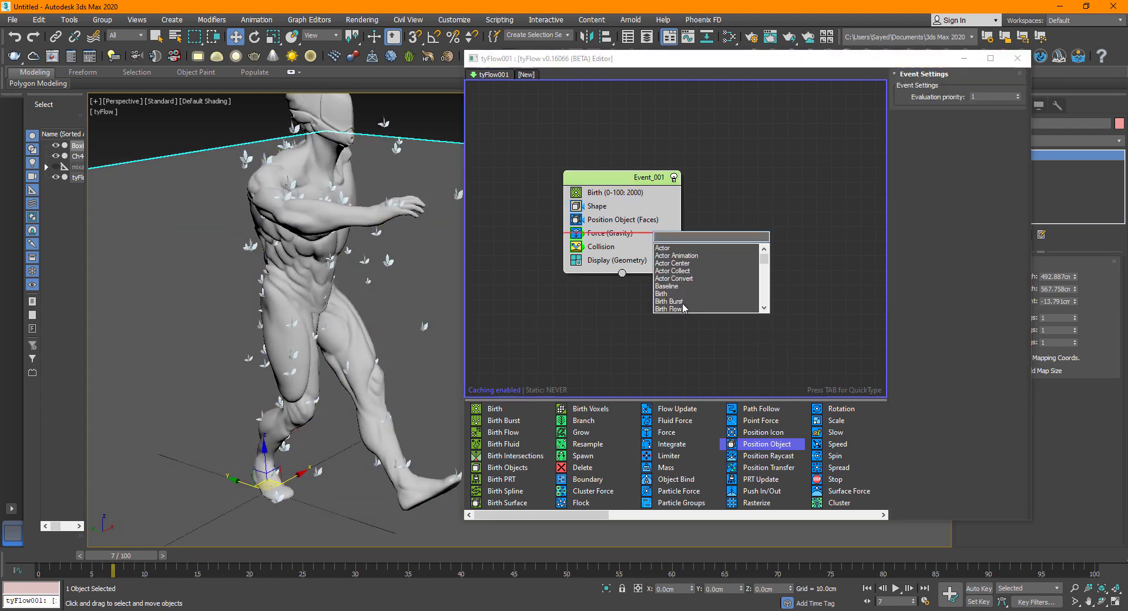
click(639, 288)
click(640, 188)
key(Tab)
text(rot)
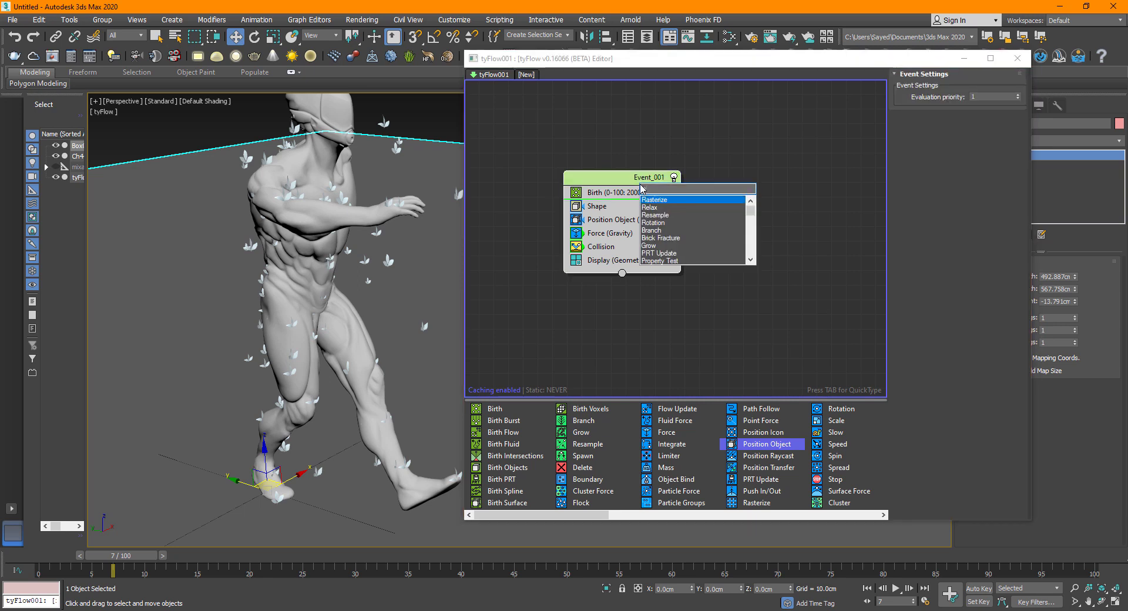
key(Return)
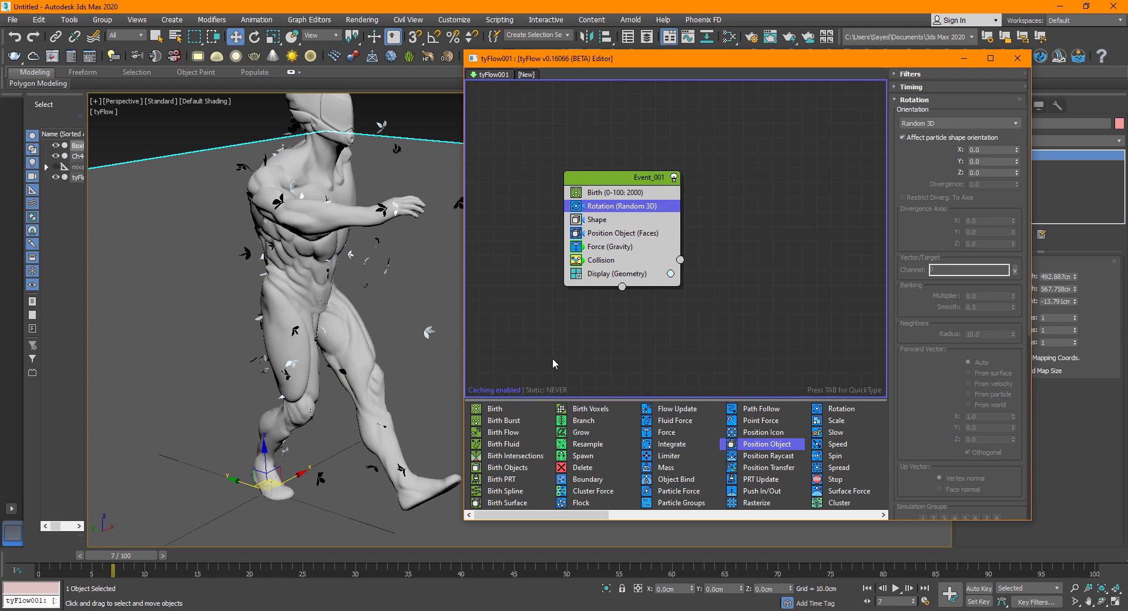
click(551, 386)
Step: Add a Spin operator and place it between Collision and Display in Event_001
click(606, 179)
key(Tab)
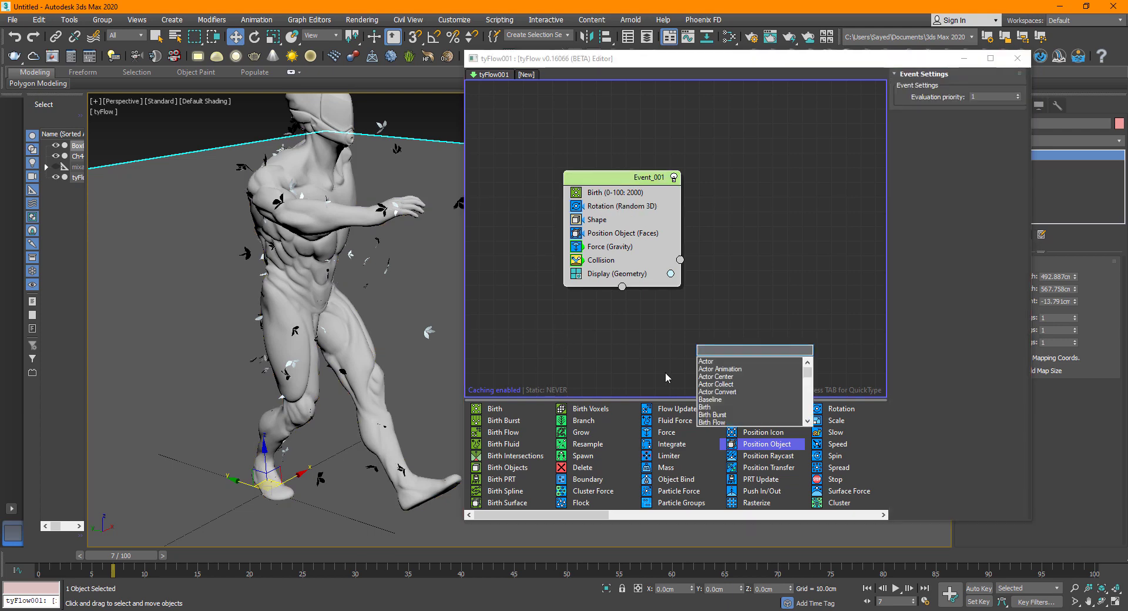
text(spin)
key(Return)
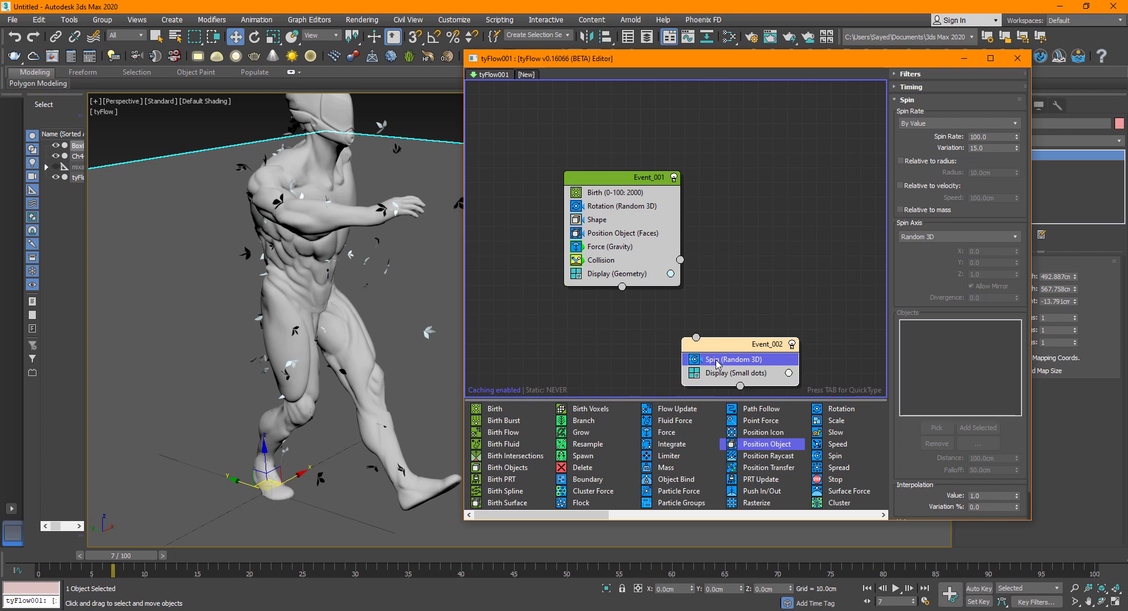
drag(717, 363, 640, 273)
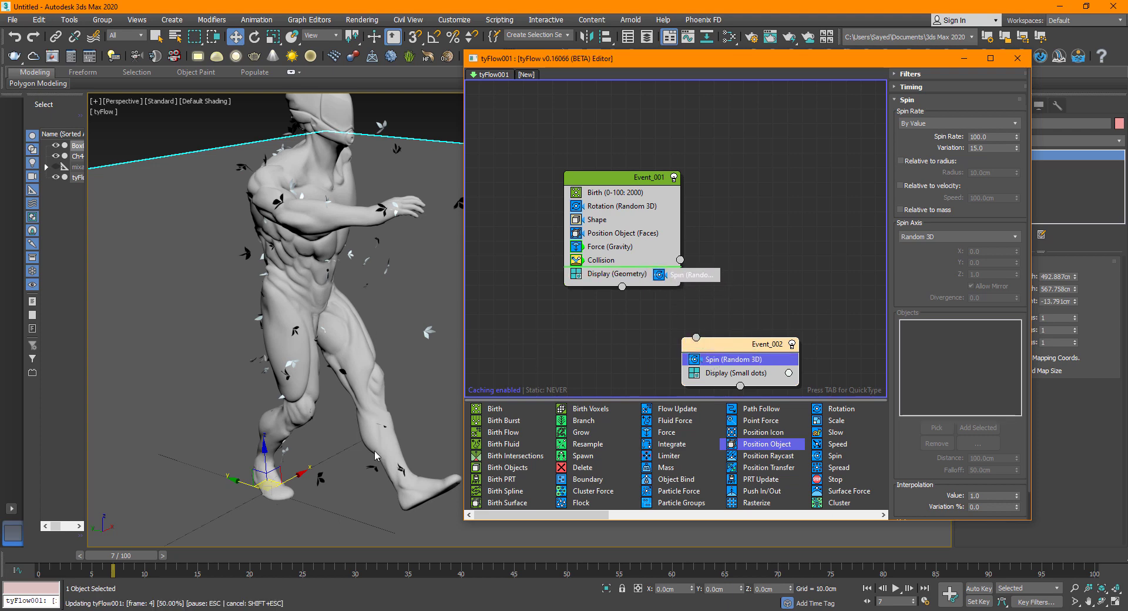
Step: Play the animation to preview the spinning leaves and close the tyFlow editor
click(204, 130)
key(/)
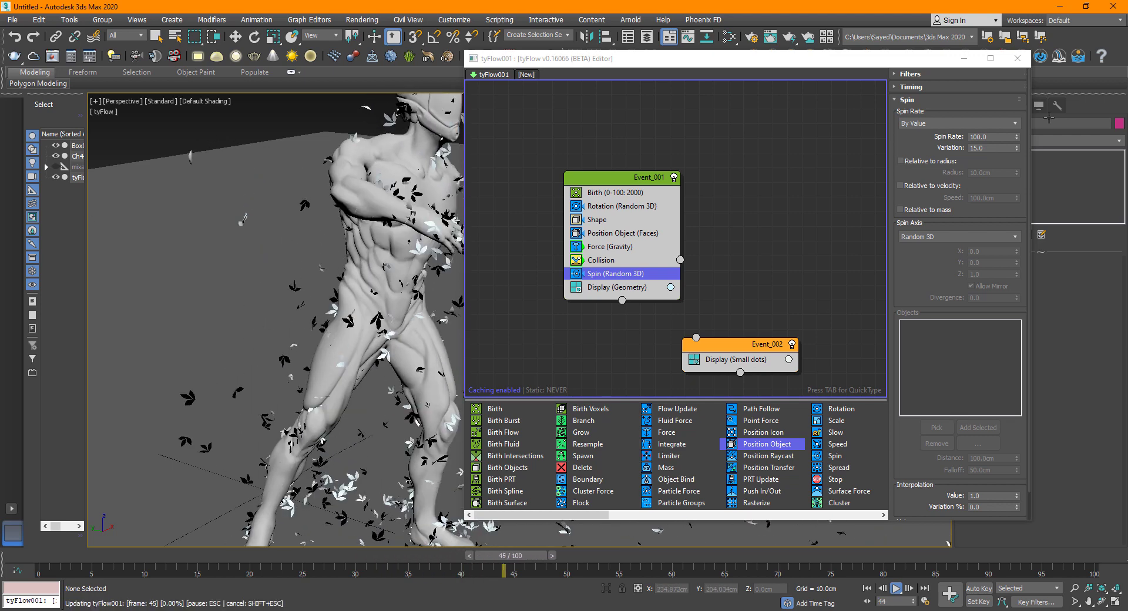
click(1018, 59)
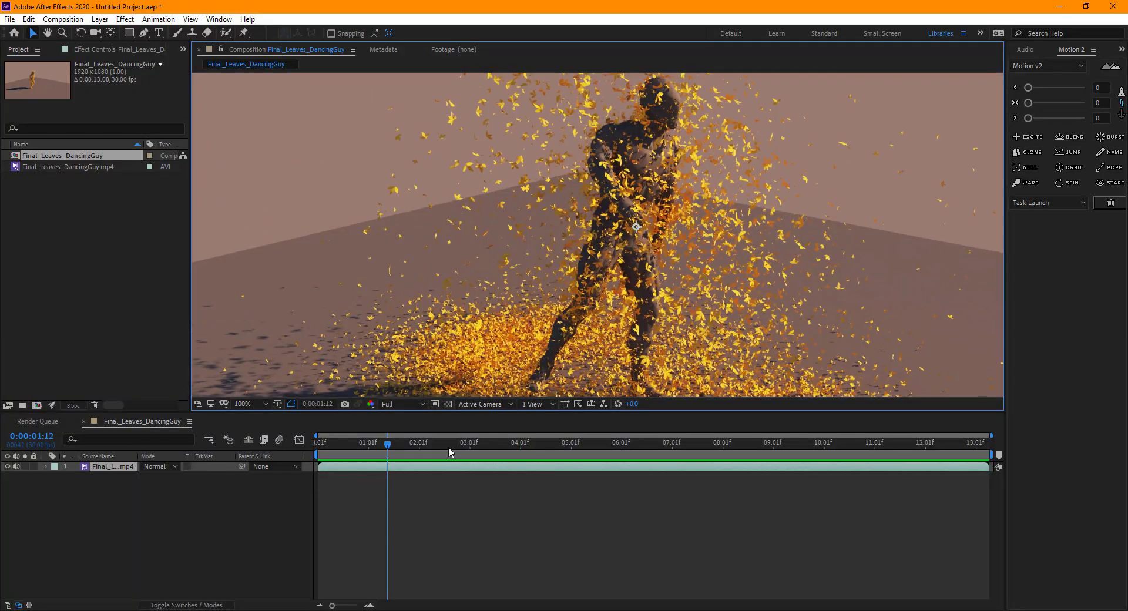
Step: Switch to After Effects and review the Final_Leaves_DancingGuy composition around 0:00:02:21
mouse_move(449, 448)
mouse_down()
mouse_move(379, 450)
mouse_move(527, 457)
mouse_move(316, 450)
mouse_move(452, 456)
mouse_up()
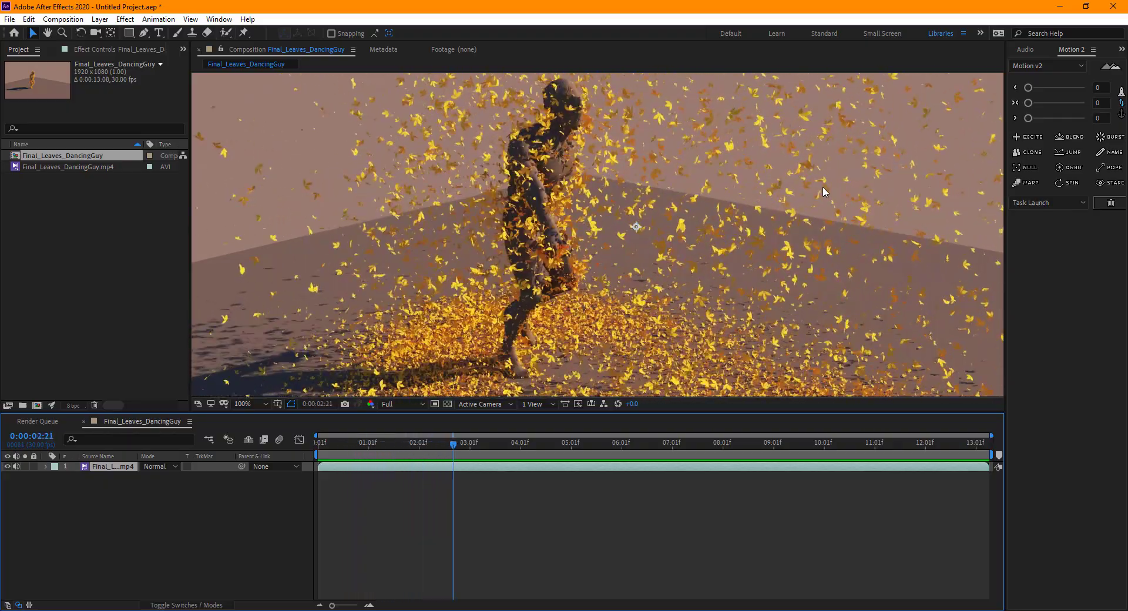
key(space)
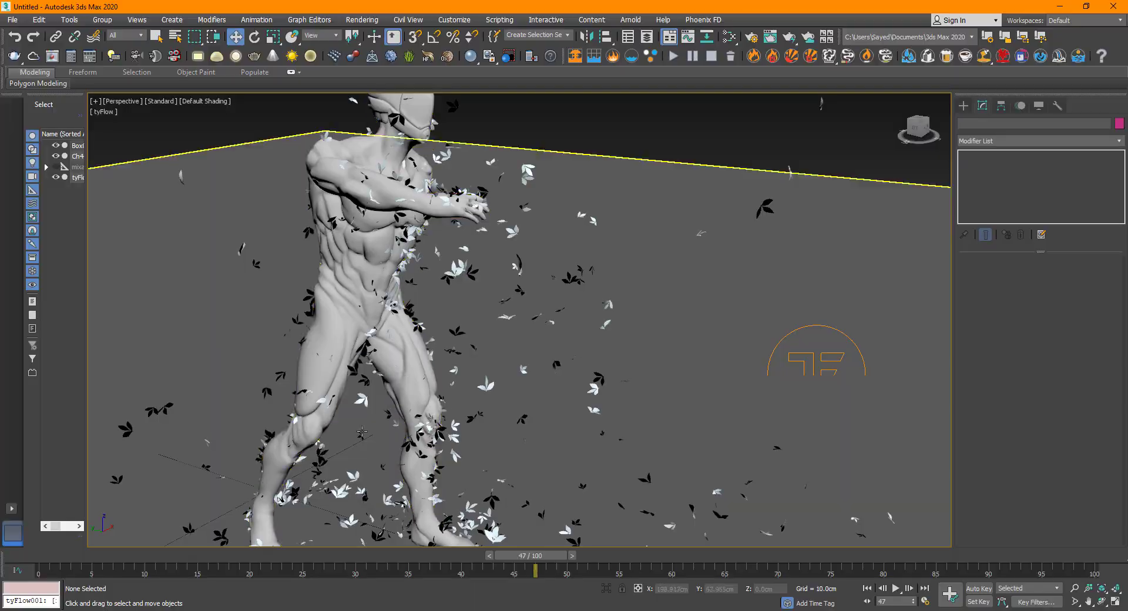
Step: Switch back to 3ds Max, select the tyFlow object, and reopen its editor at frame 7
alt+middle_drag(353, 411, 325, 472)
scroll(326, 472, down, 5)
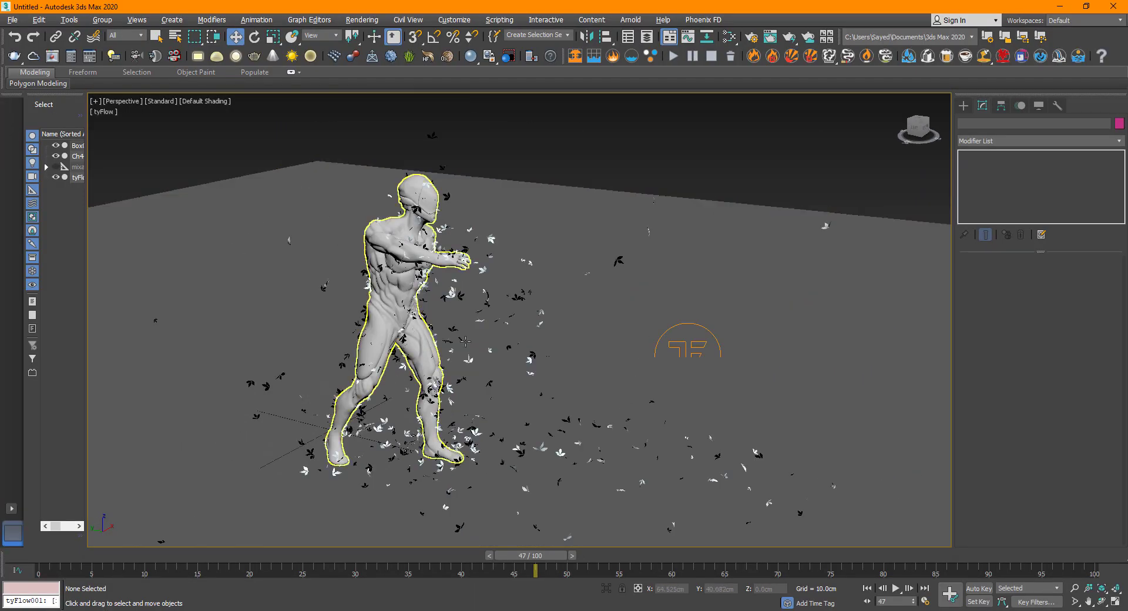
click(670, 324)
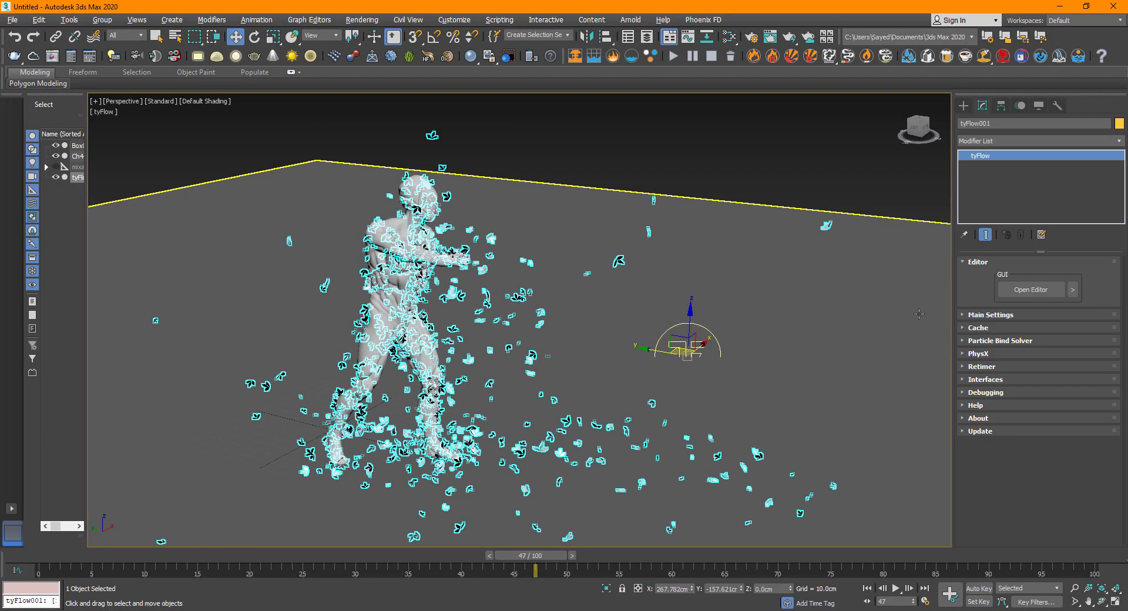
drag(230, 553, 135, 560)
click(1010, 293)
alt+middle_drag(347, 391, 412, 353)
click(581, 333)
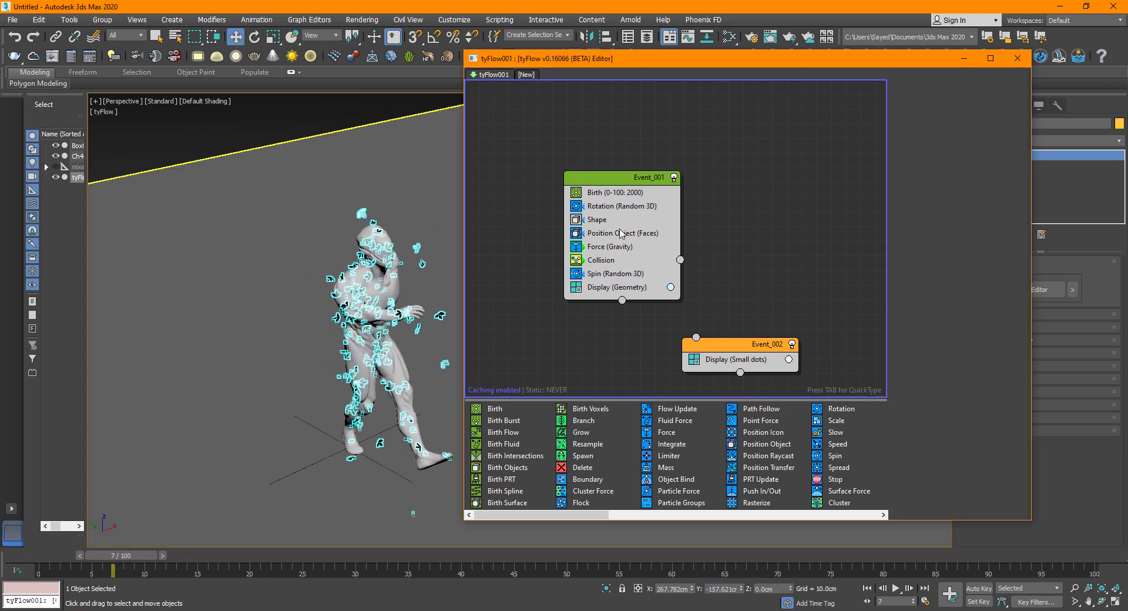
Step: Set the Force operator's built-in gravity strength to 0.0cm
click(607, 248)
text(0.0cm)
key(Return)
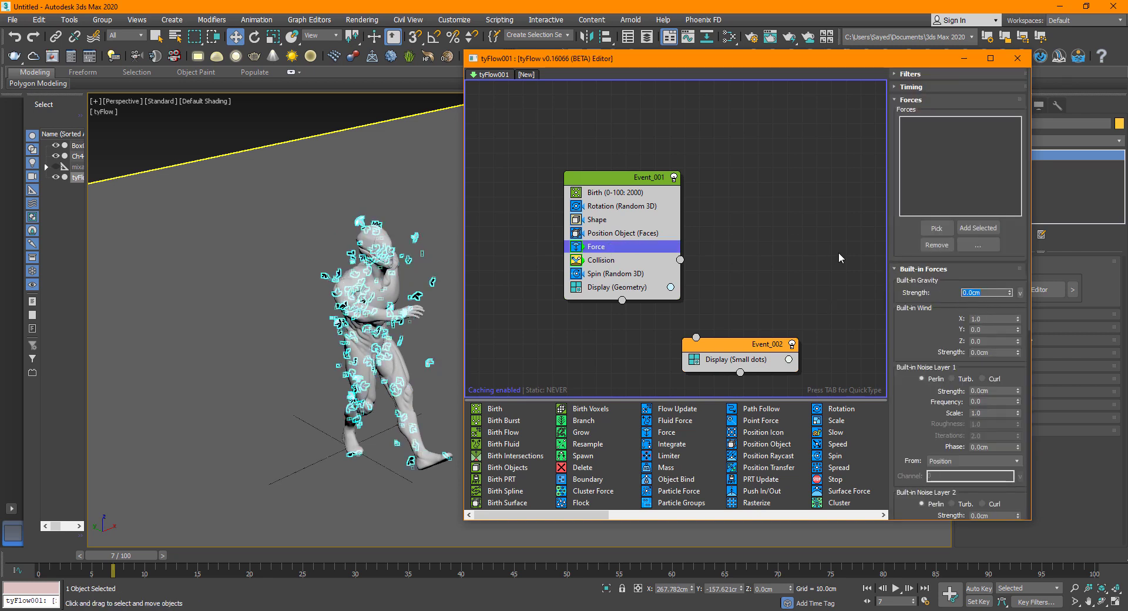
Step: Set the Force operator's Built-in Noise Layer 1 to Turb. with strength 2.0cm, frequency 1.0 and scale 0.25
click(955, 379)
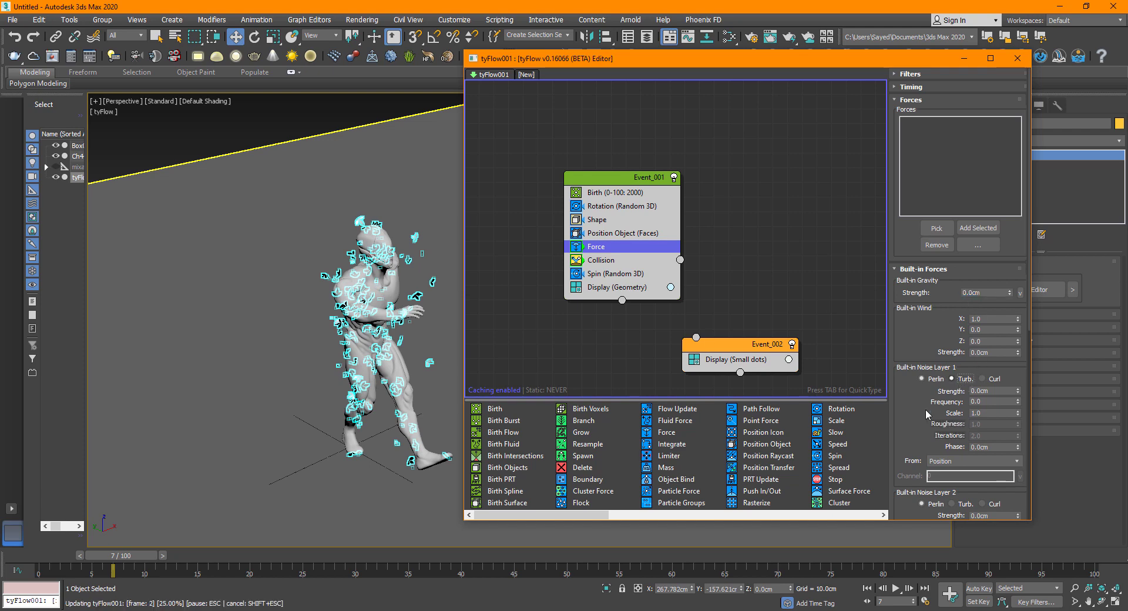
scroll(993, 398, down, 2)
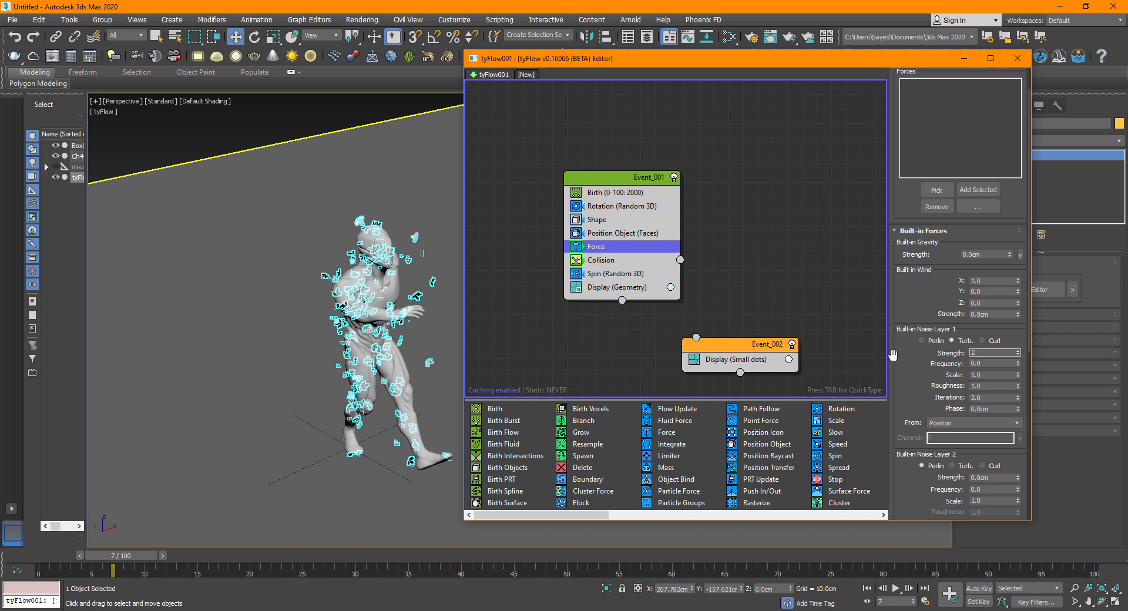
text(1)
key(Tab)
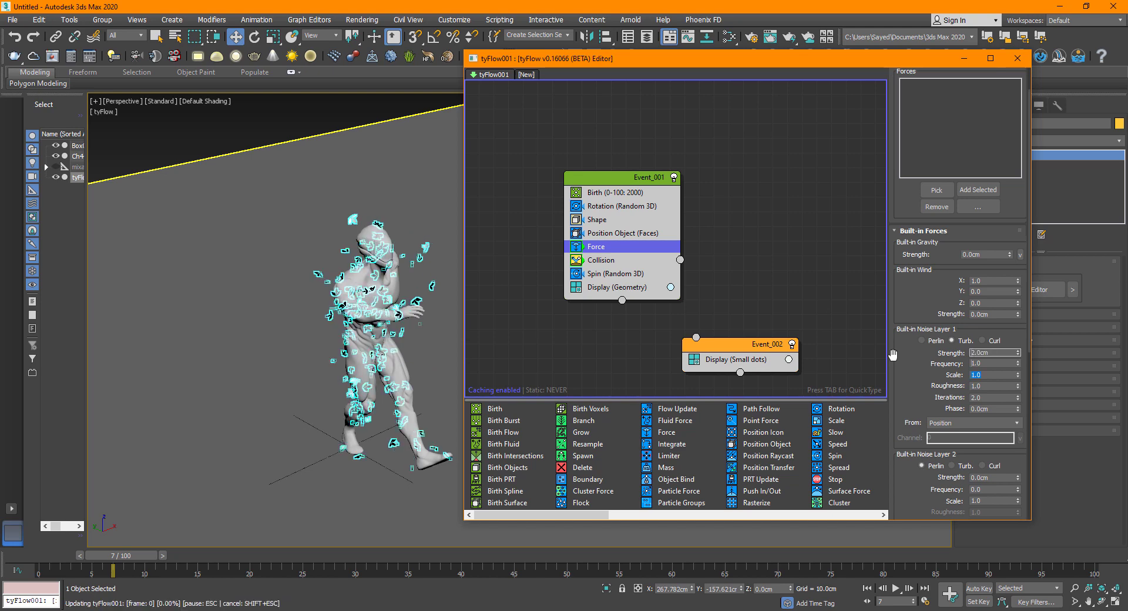
text(0.25)
key(Return)
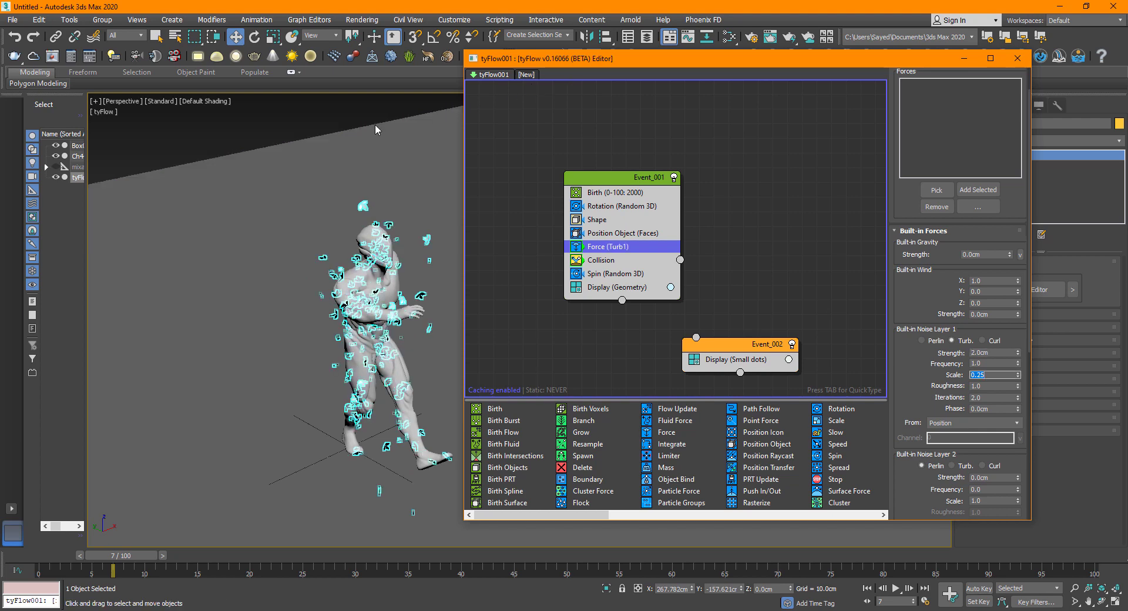
Step: Minimize the tyFlow editor and replay the animation to examine how turbulence scatters the leaves around the character
click(292, 108)
key(slash)
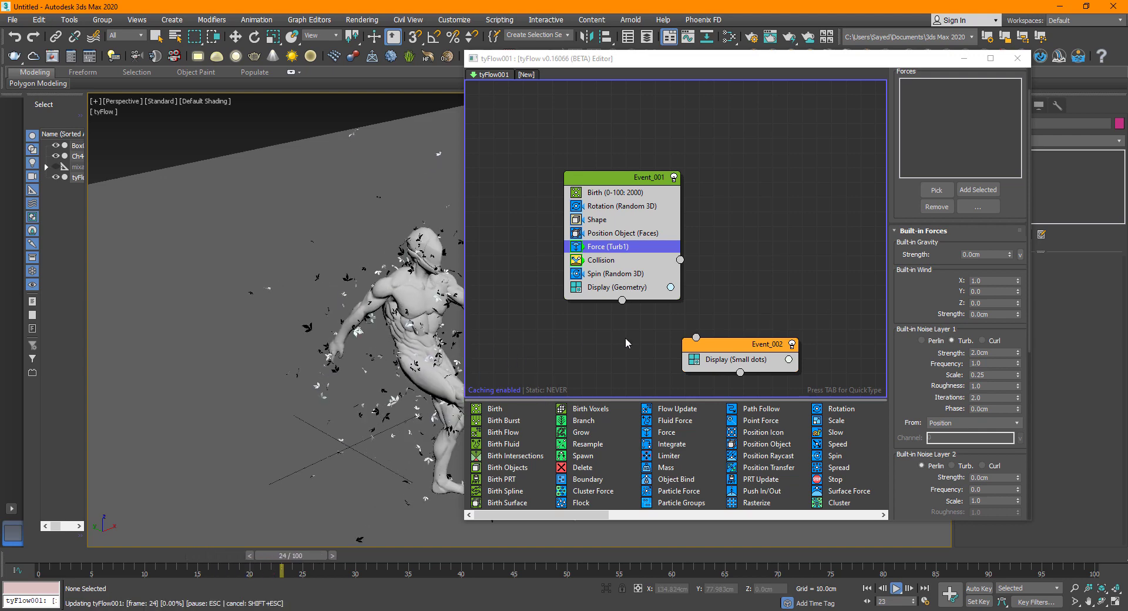
click(964, 57)
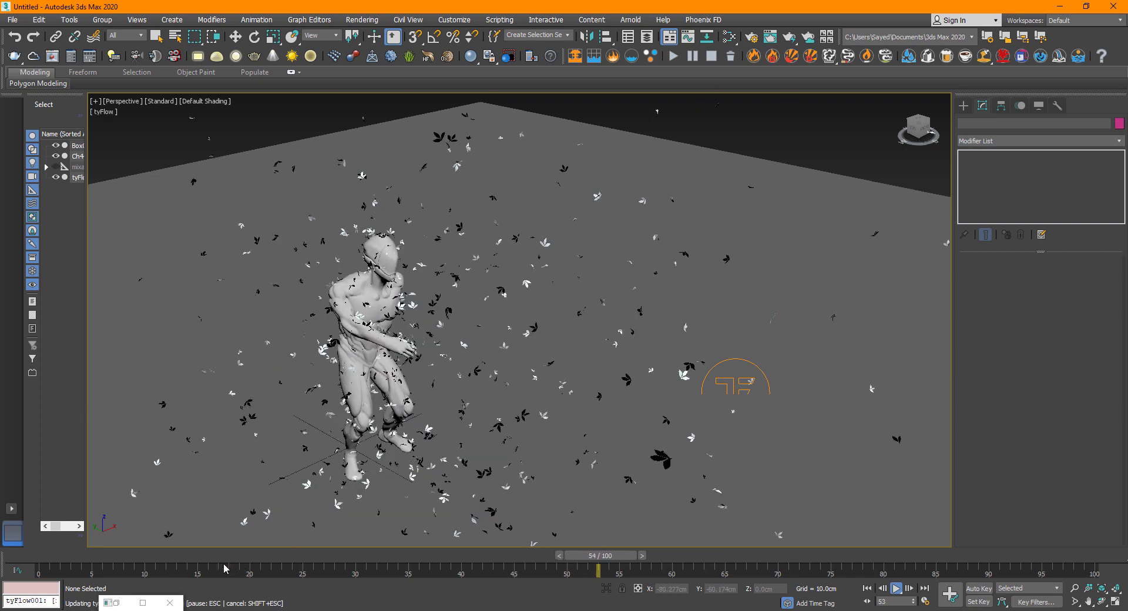
click(94, 556)
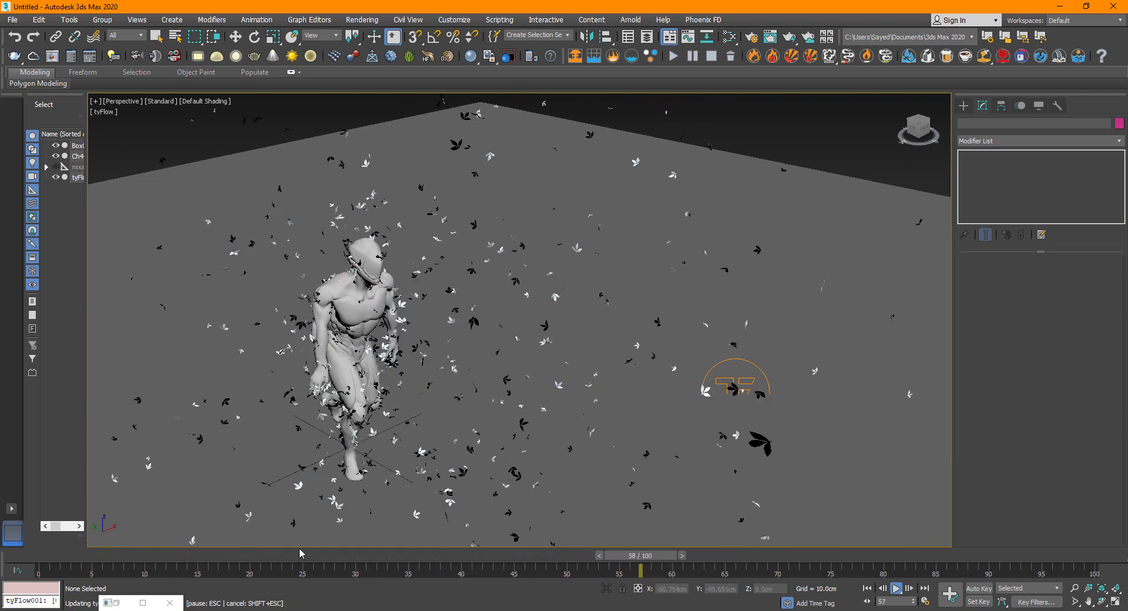
drag(196, 558, 164, 554)
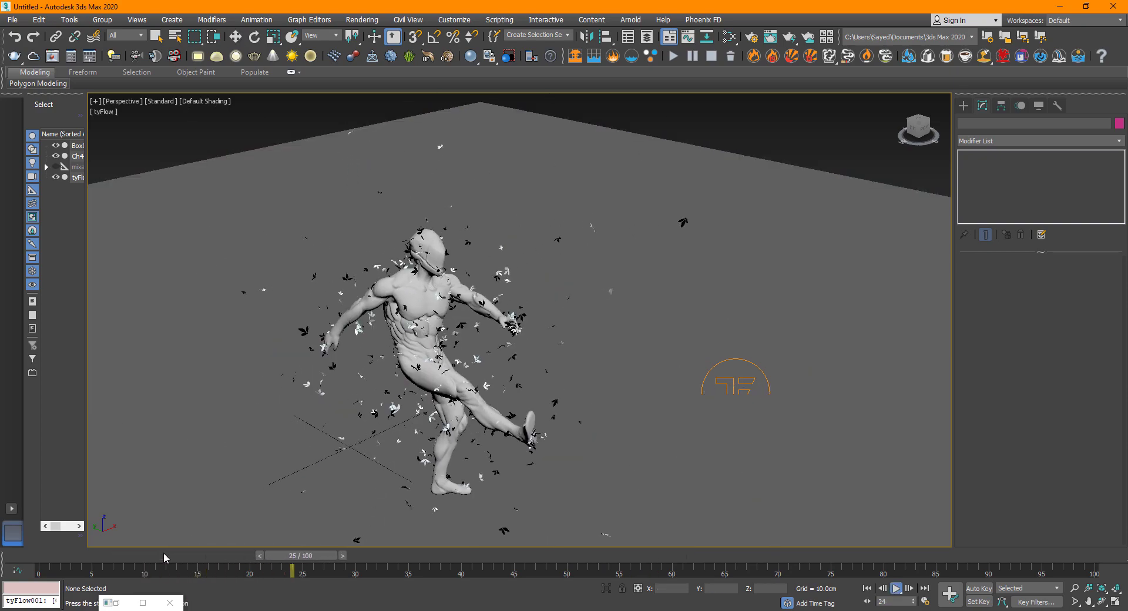
key(w)
alt+middle_drag(366, 463, 420, 368)
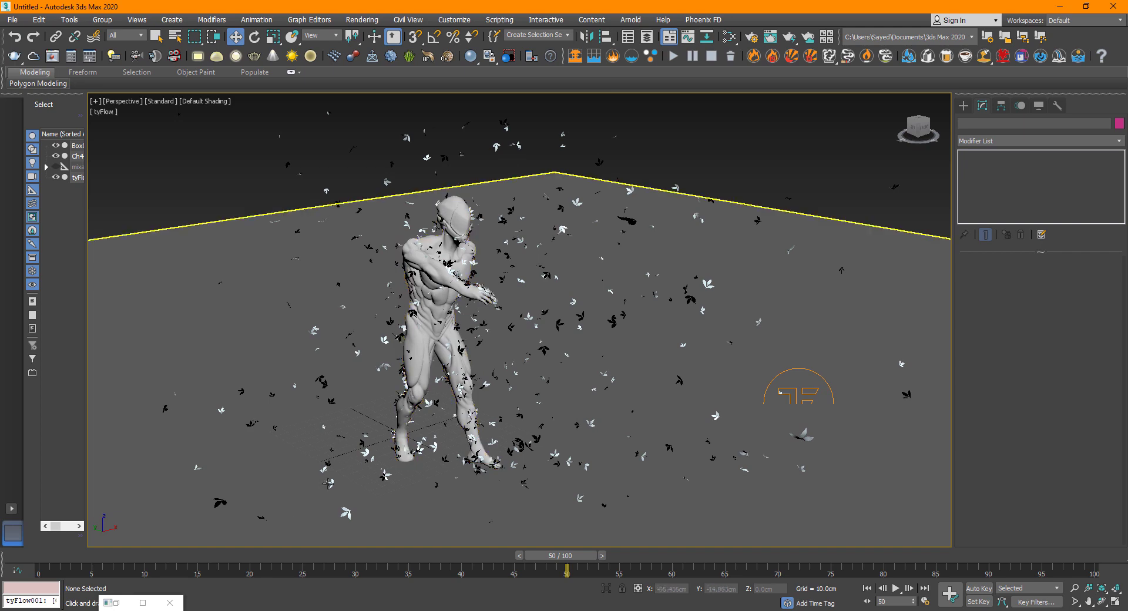
Step: Restore the tyFlow editor beside the character and examine the leaves around the dancer at frame 18
click(143, 602)
drag(567, 6, 736, 139)
alt+middle_drag(376, 353, 414, 370)
drag(889, 423, 887, 359)
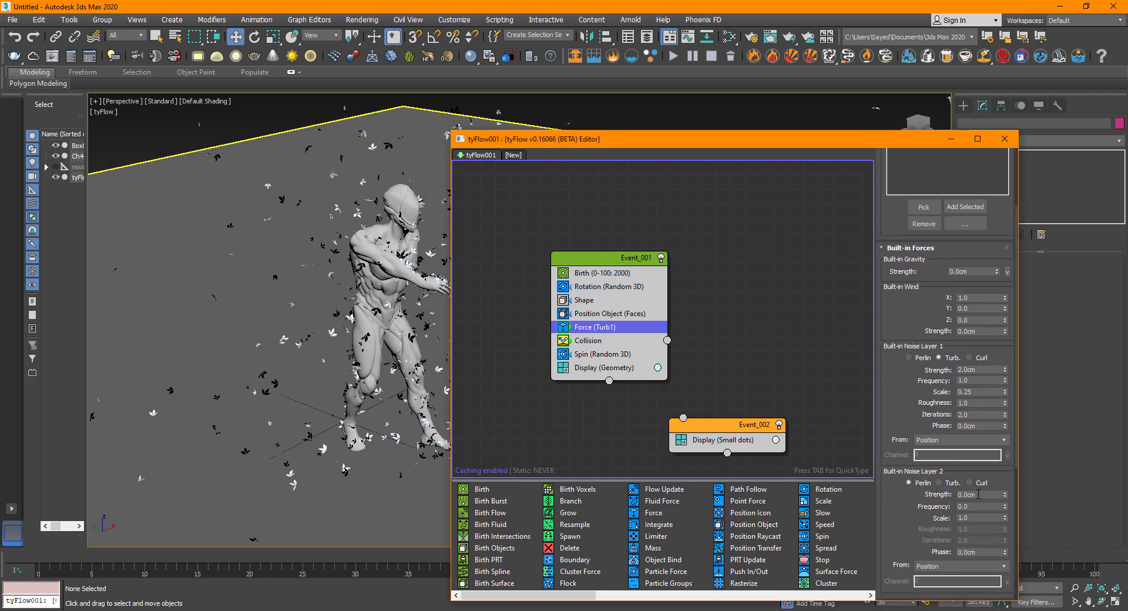
mouse_move(333, 399)
alt+middle_down()
mouse_move(347, 384)
mouse_move(318, 405)
alt+middle_up()
mouse_move(237, 549)
mouse_down()
mouse_move(228, 548)
mouse_move(316, 552)
mouse_move(225, 545)
mouse_move(298, 553)
mouse_move(239, 550)
mouse_up()
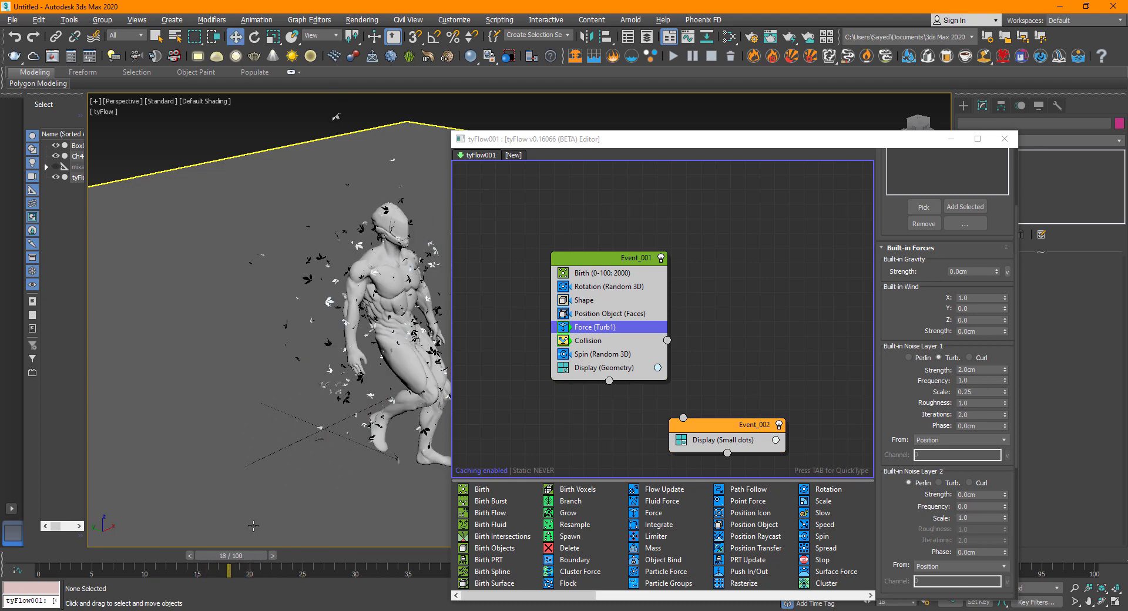
middle_drag(369, 330, 310, 336)
scroll(310, 335, up, 3)
scroll(310, 335, down, 3)
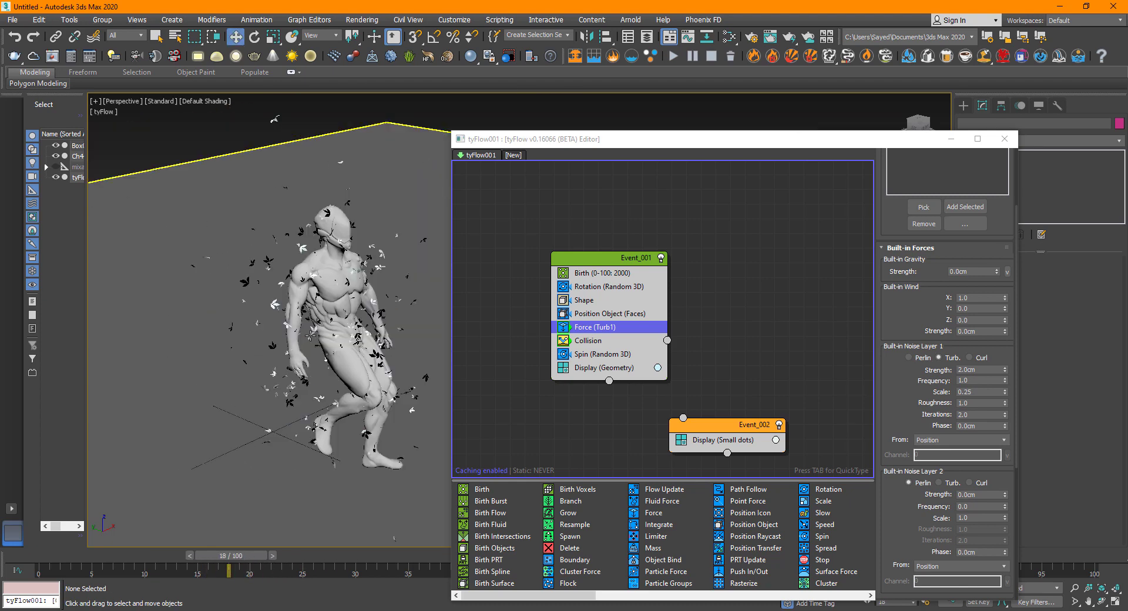
Step: Delete the unconnected Event_002 from the tyFlow graph
click(523, 418)
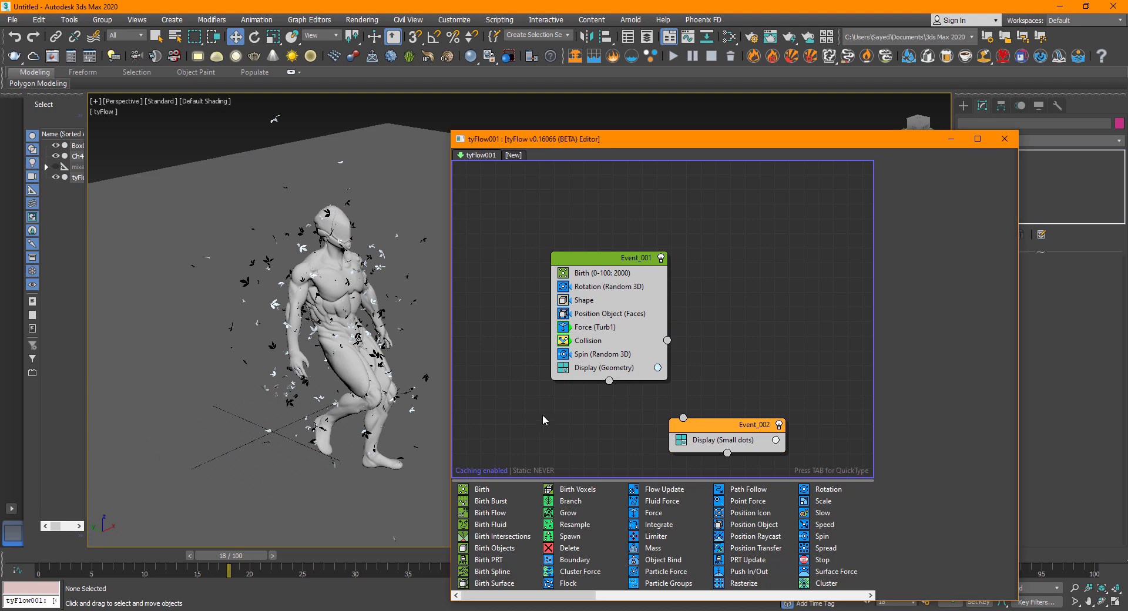
click(734, 428)
key(Delete)
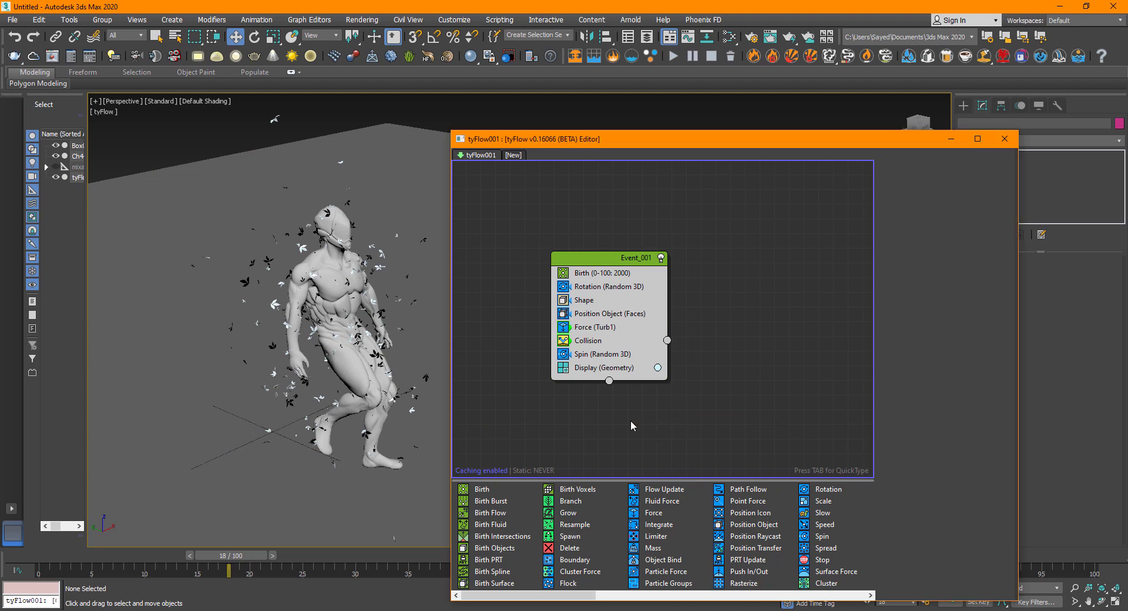
Step: Scrub the scene to frame 15, switch to After Effects, and scrub the Final_Leaves_DancingGuy composition to study the reference leaf effect
drag(119, 559, 227, 555)
key(w)
middle_drag(587, 387, 527, 380)
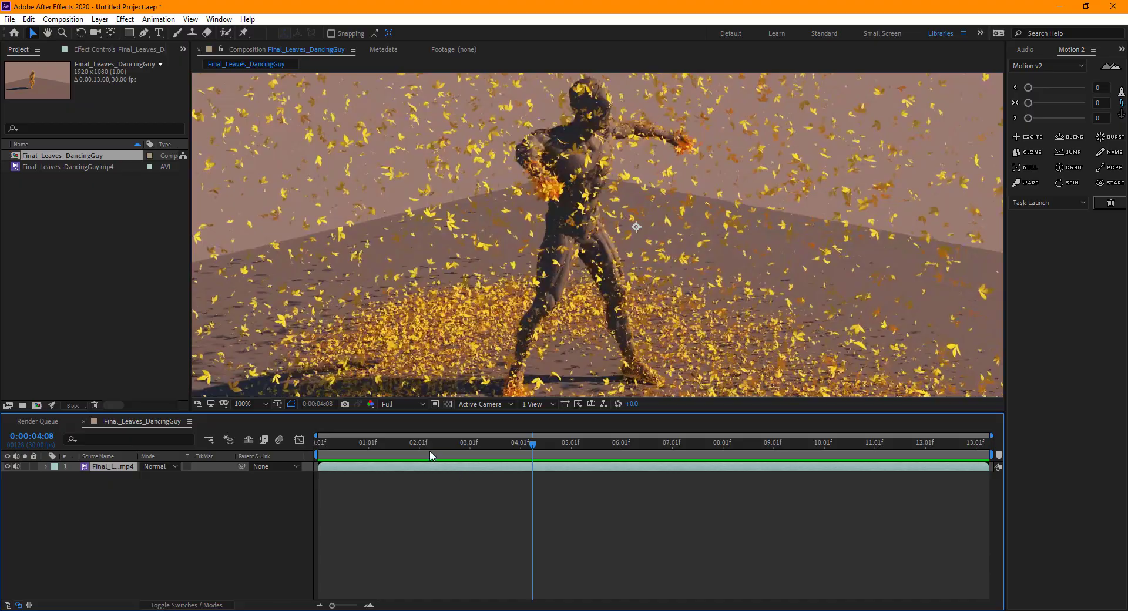
drag(327, 438, 413, 432)
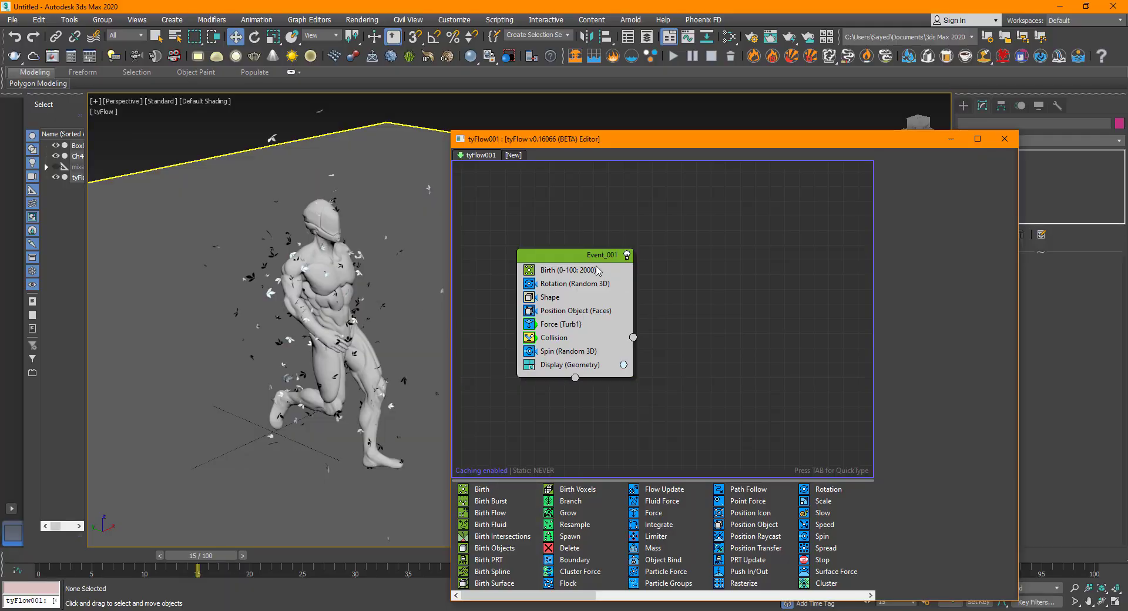
Step: Copy Event_001 in the tyFlow editor and paste the duplicate beside the original
click(579, 258)
right_click(576, 265)
click(597, 272)
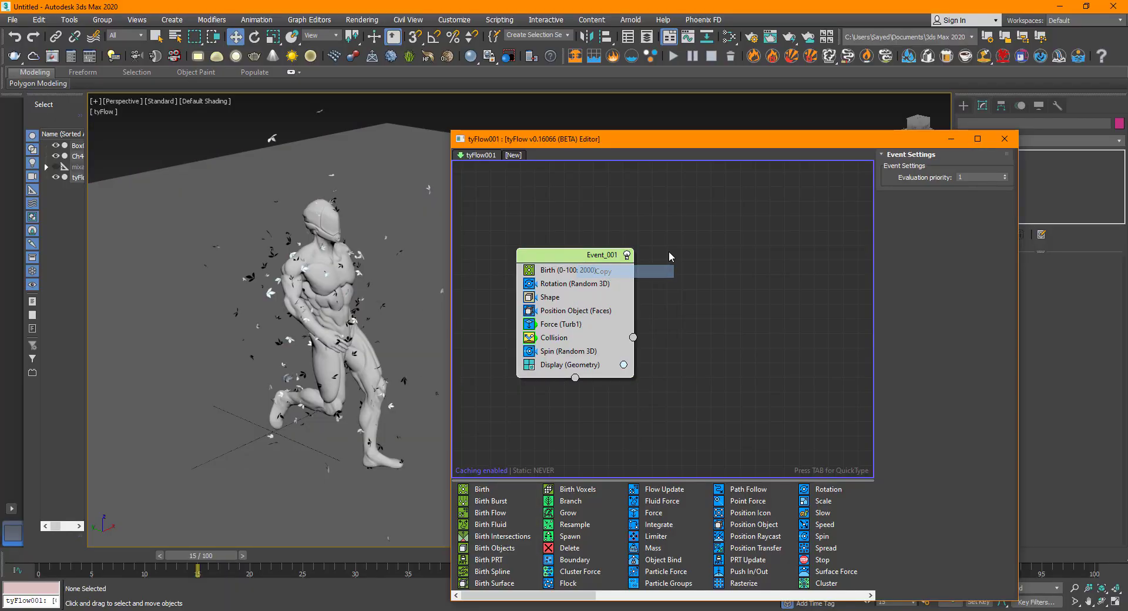
right_click(686, 237)
click(716, 245)
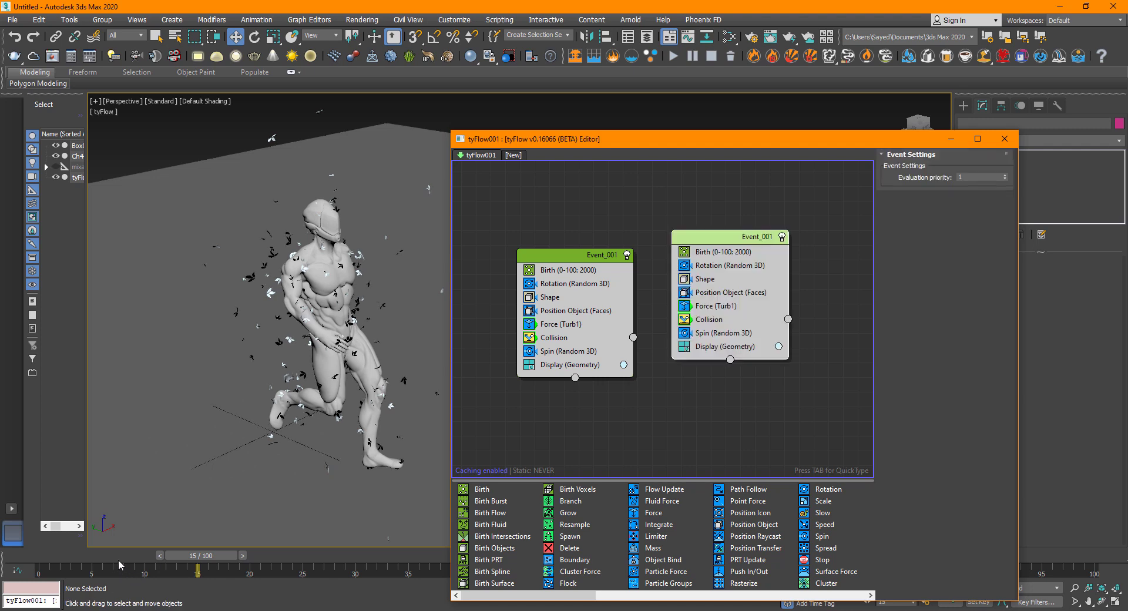
Step: Replace the Birth operator in the duplicated event with a Birth Surface operator
middle_drag(690, 280, 582, 281)
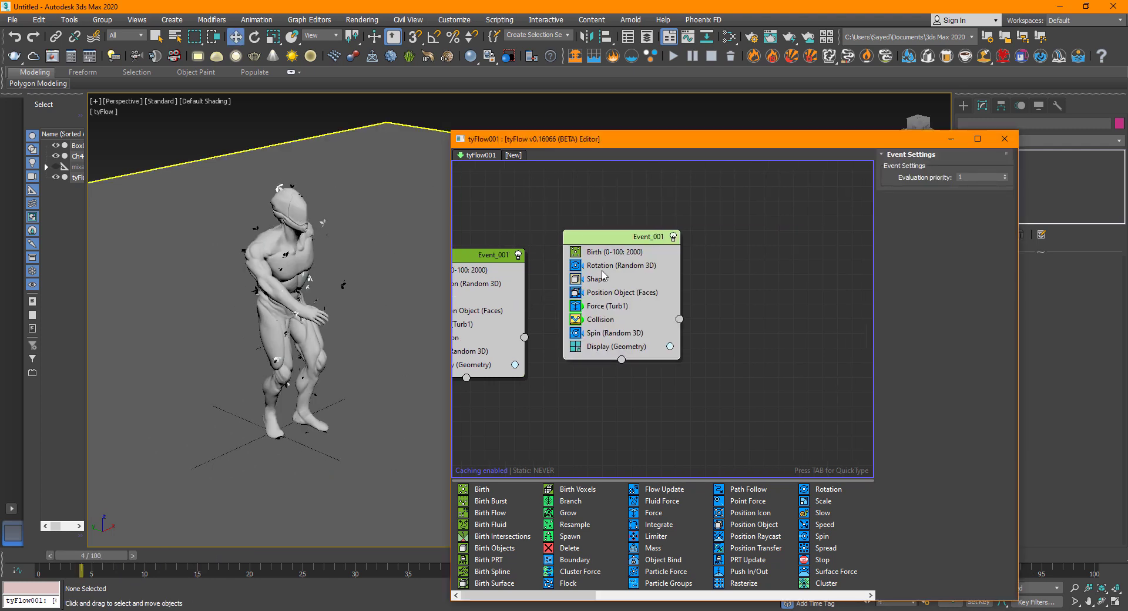
click(604, 256)
middle_drag(573, 422, 578, 397)
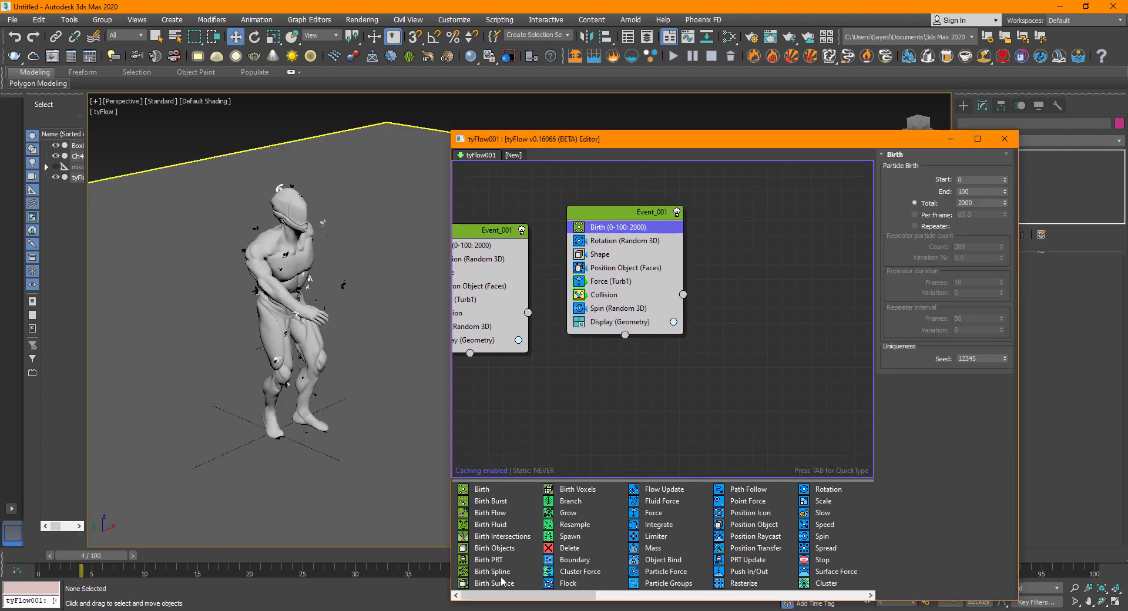
drag(497, 588, 628, 286)
drag(630, 235, 630, 233)
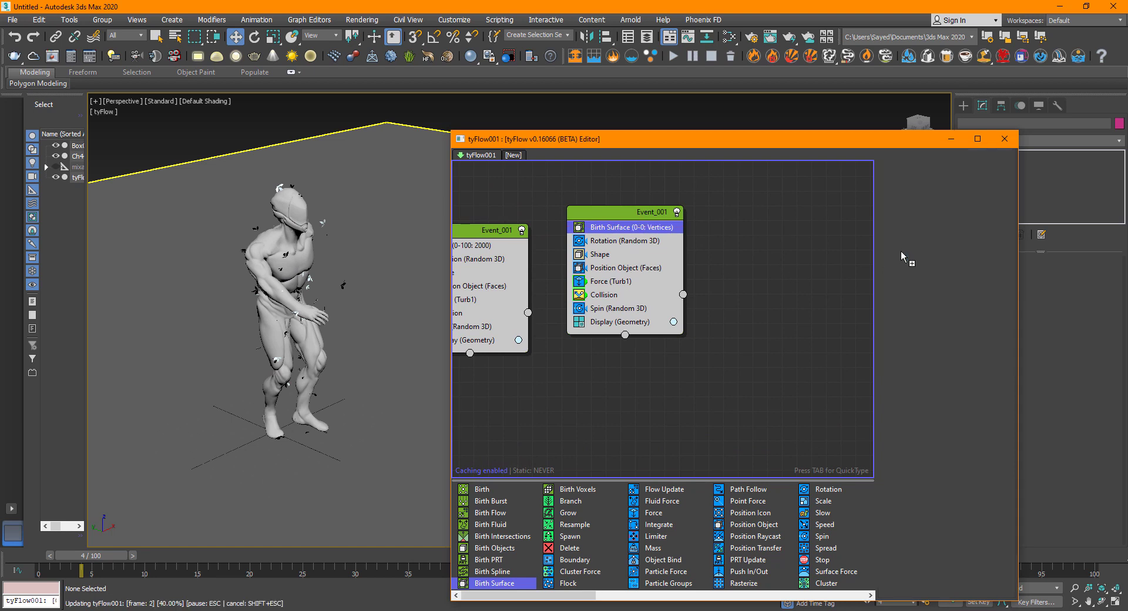
Step: Pick the character mesh Ch44 as the Birth Surface object and inspect the leaves covering its body
click(287, 248)
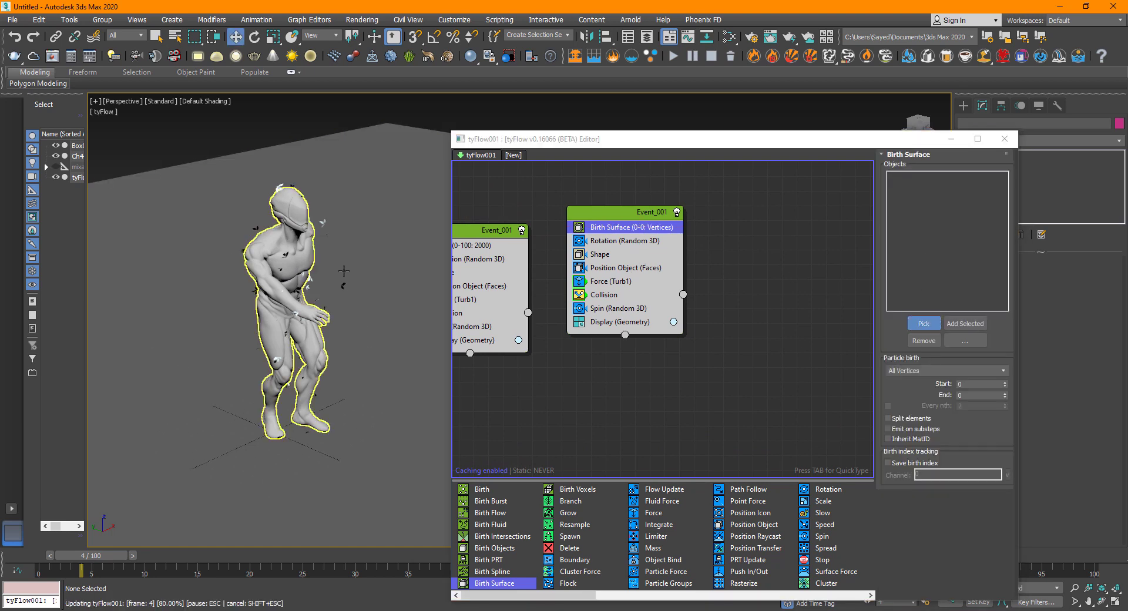
click(287, 247)
alt+middle_drag(267, 289, 295, 294)
scroll(296, 294, up, 3)
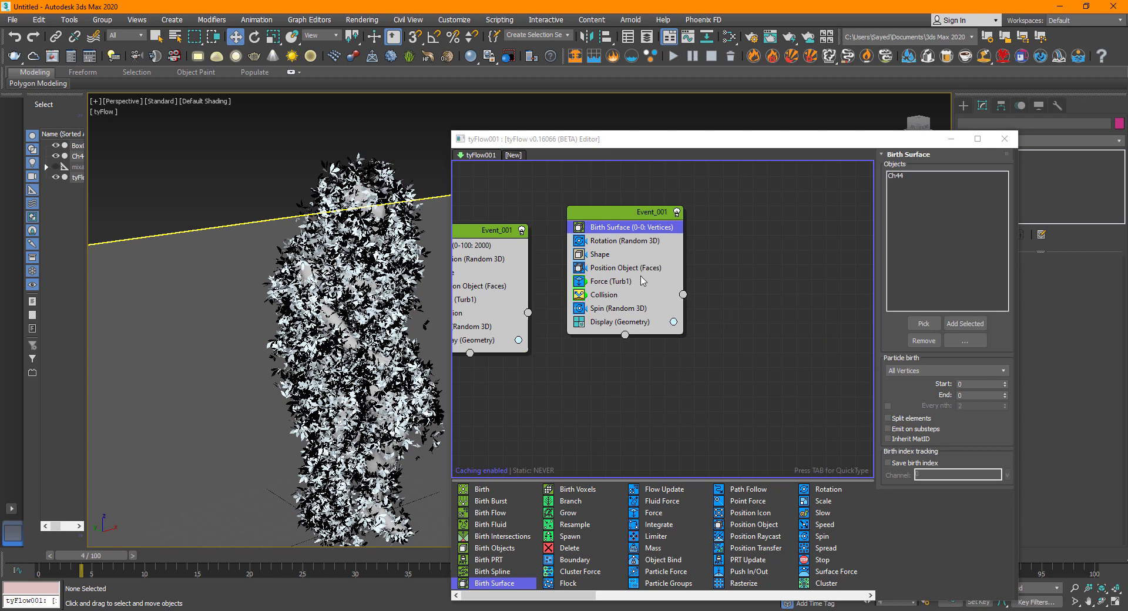
Step: Set the duplicated event's Shape scale to 300%
click(611, 254)
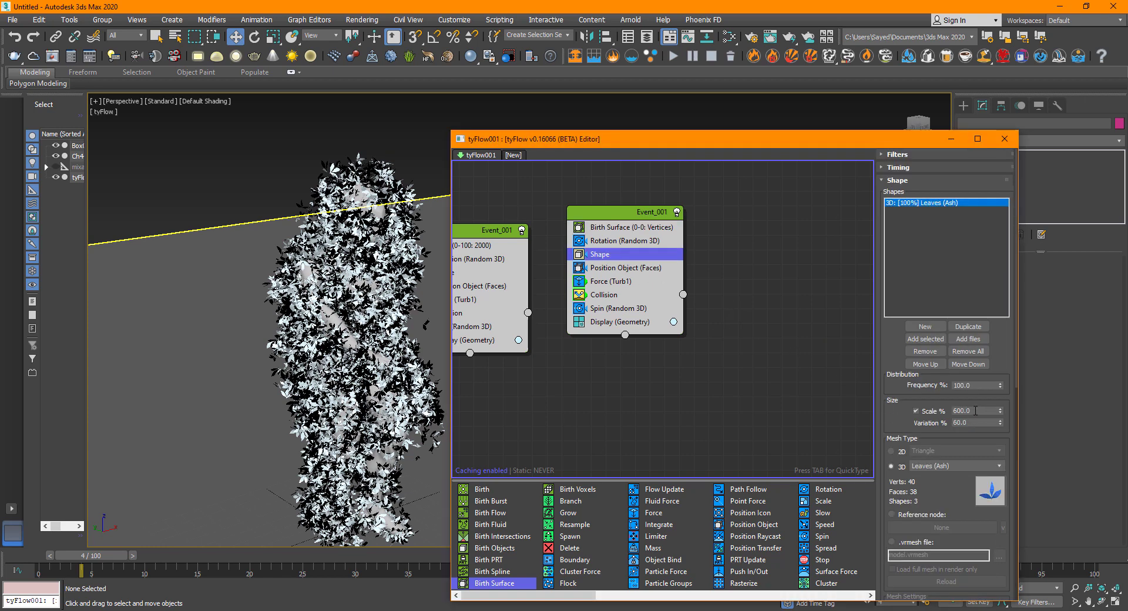
text(600)
key(Return)
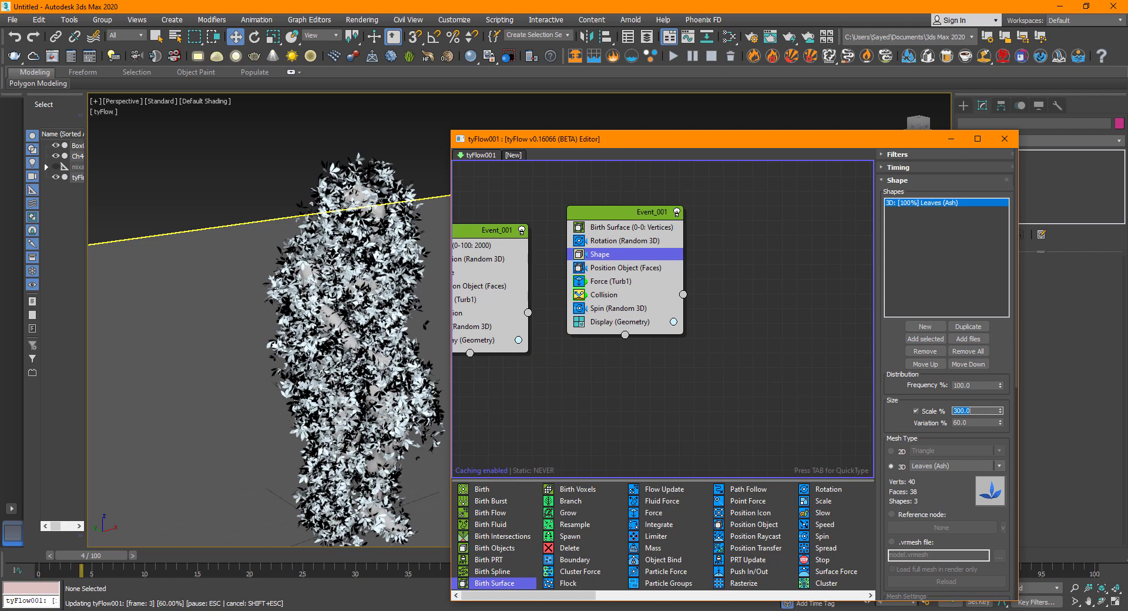
alt+middle_drag(312, 356, 284, 338)
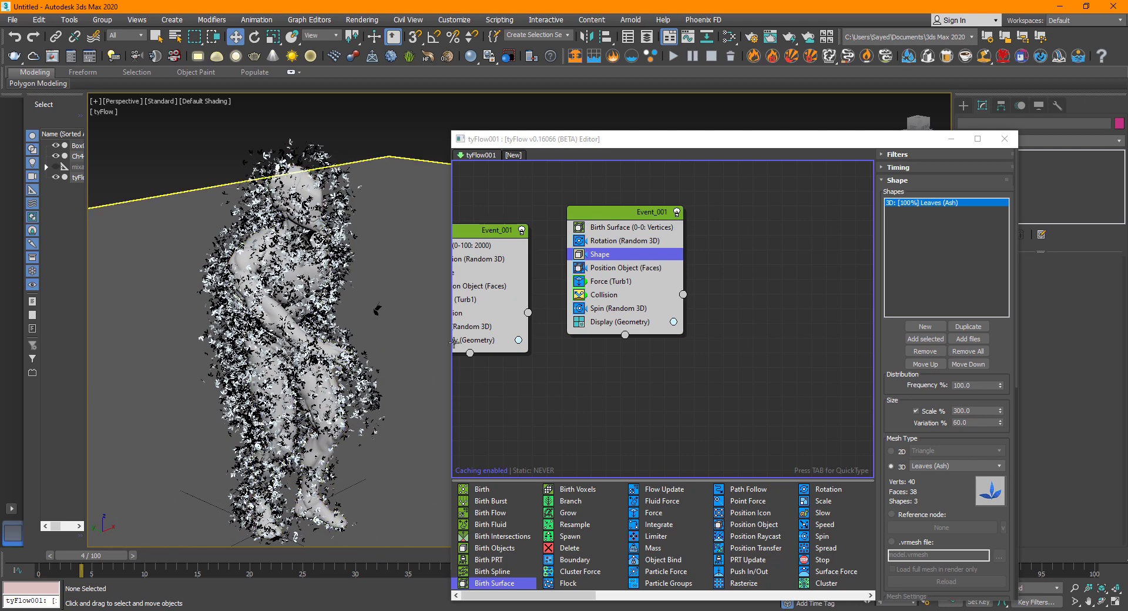
Step: Set the built-in gravity strength of the duplicated event's Force operator to -0.6cm
click(599, 282)
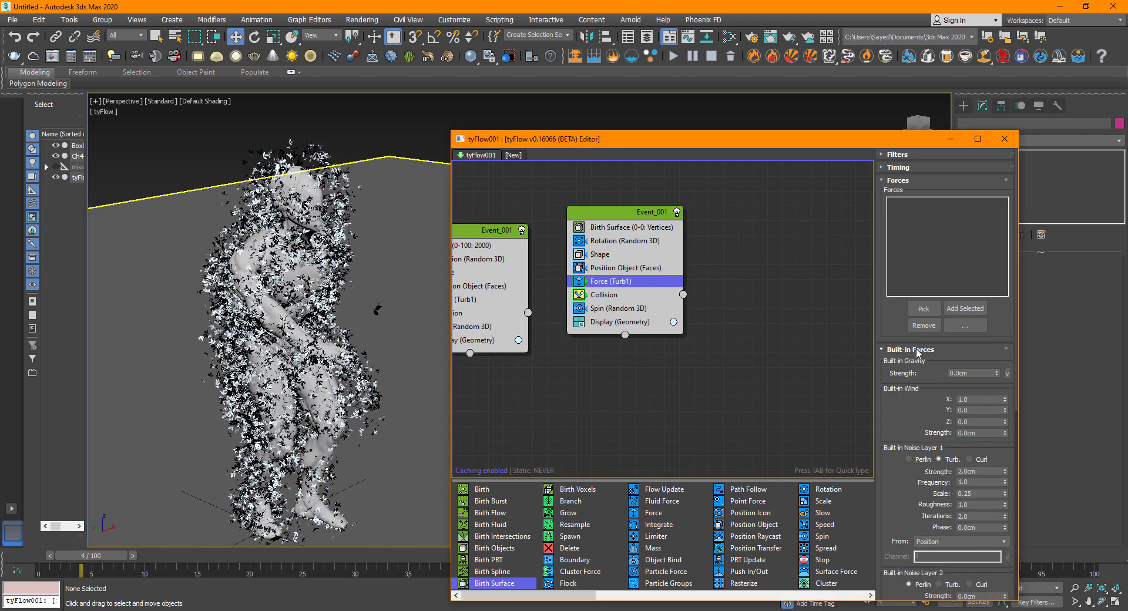
text(-.6)
key(Return)
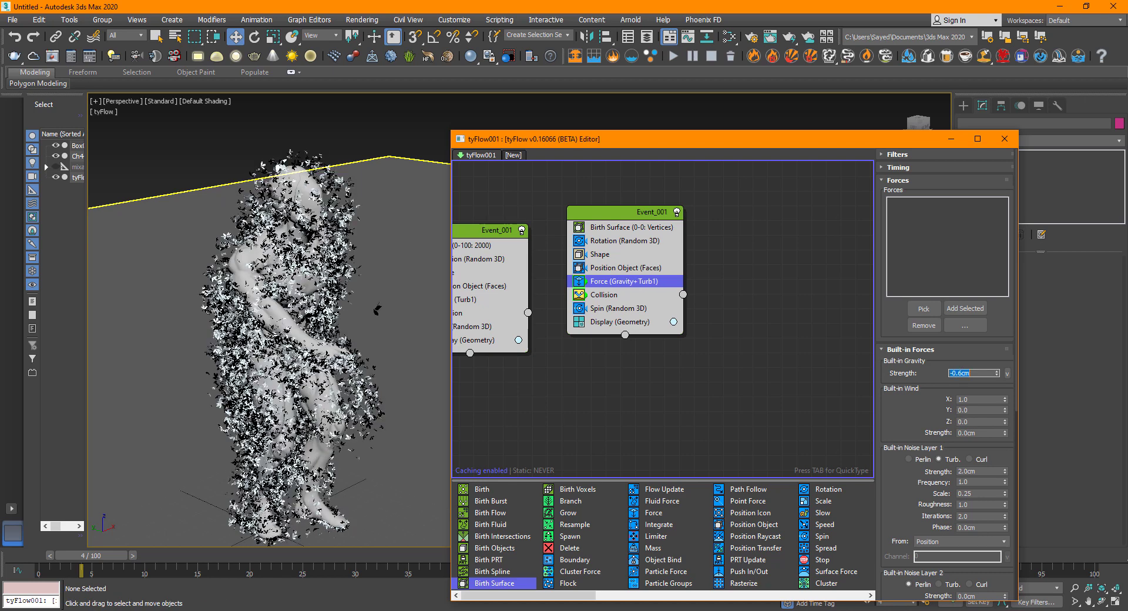
Step: Close the tyFlow editor, frame the whole character, and play the simulation from the start to examine the falling leaves
click(1005, 140)
alt+middle_drag(356, 389, 504, 299)
scroll(441, 336, down, 3)
key(slash)
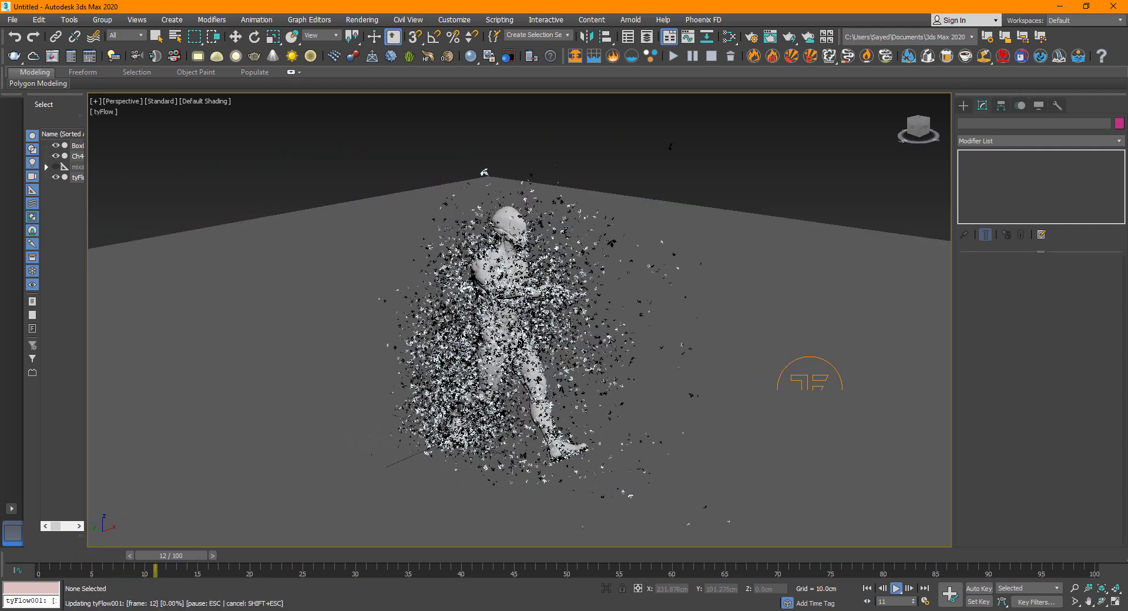
key(Escape)
drag(75, 555, 1, 555)
key(/)
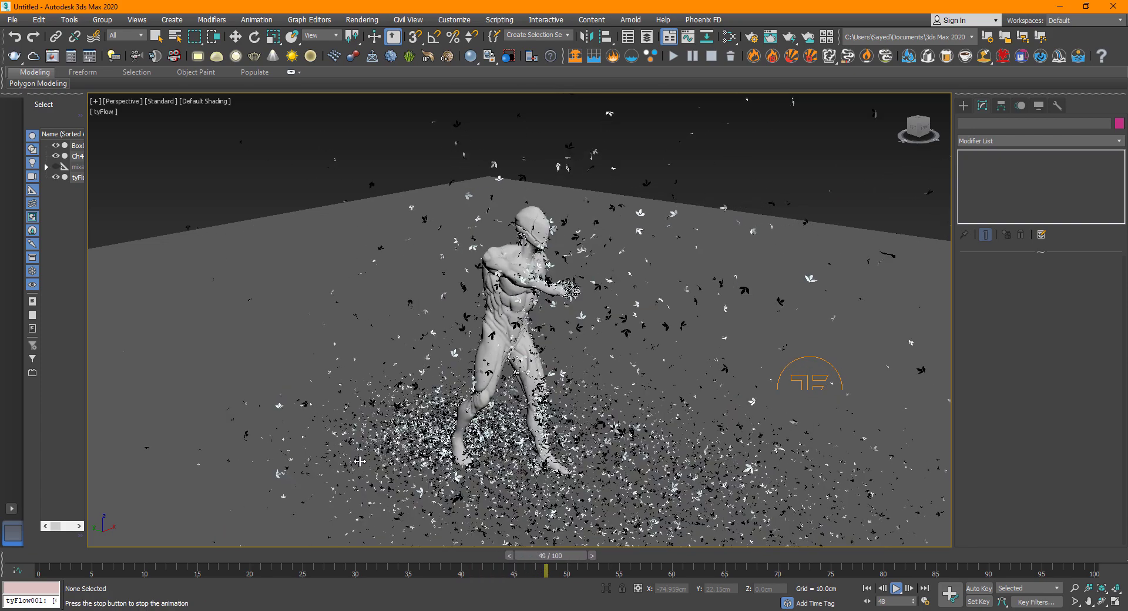
Step: Replay the opening frames several times to examine how the leaves shed from the body and settle on the ground
key(Escape)
click(182, 558)
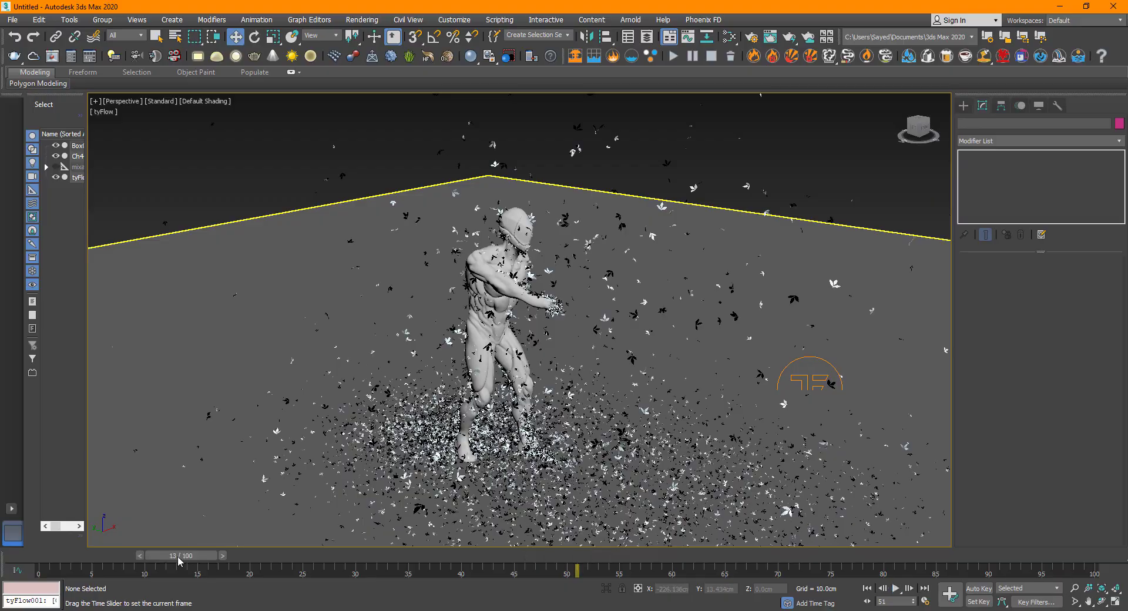
drag(184, 559, 127, 555)
key(/)
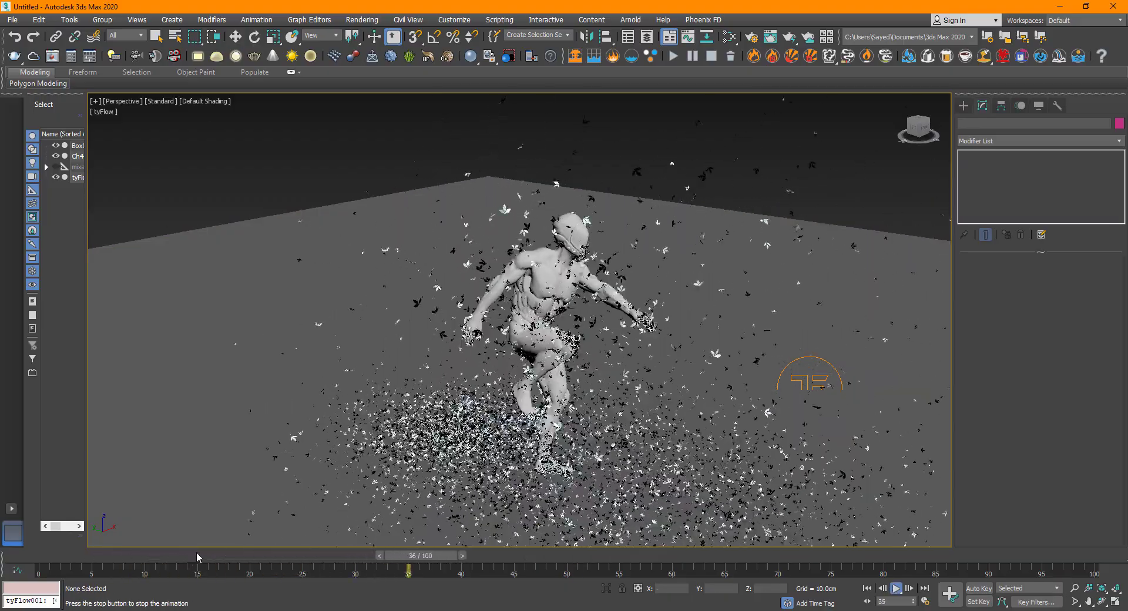
key(/)
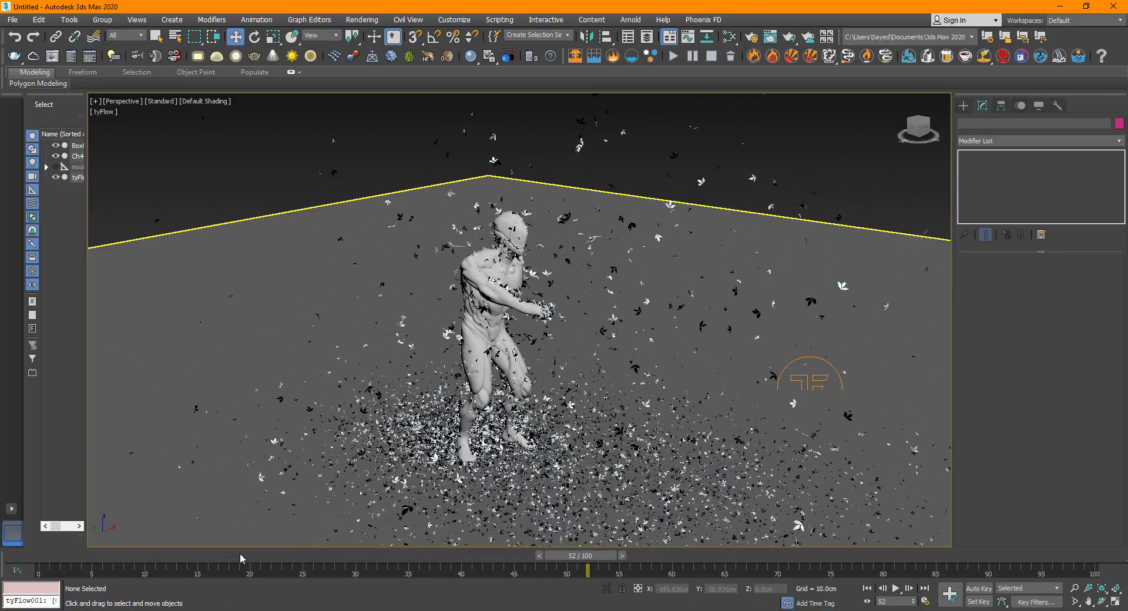
click(132, 555)
key(/)
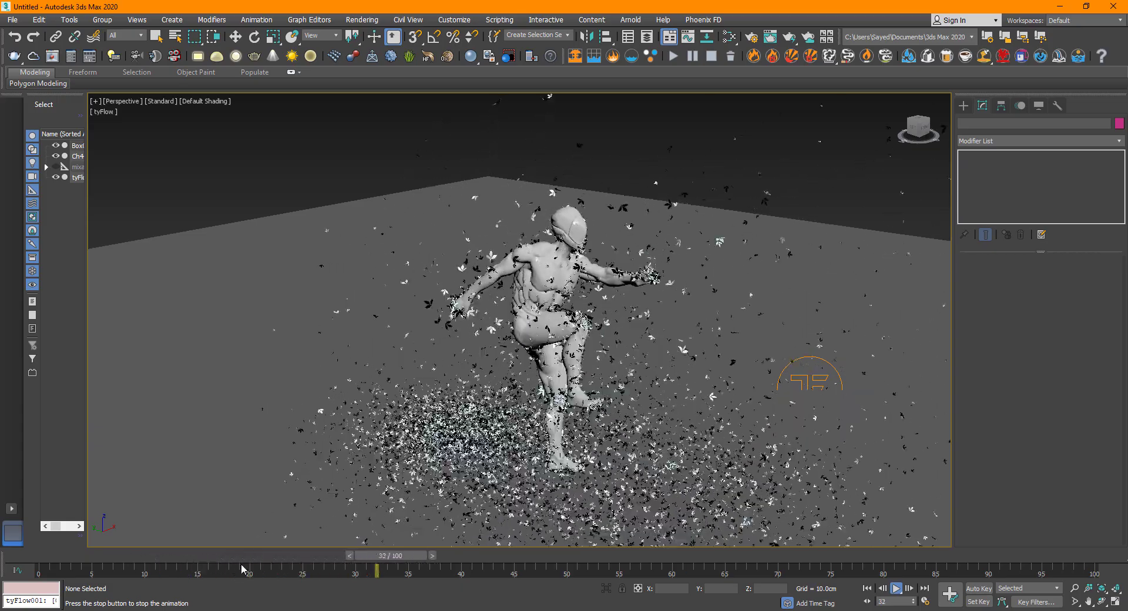
click(134, 555)
key(/)
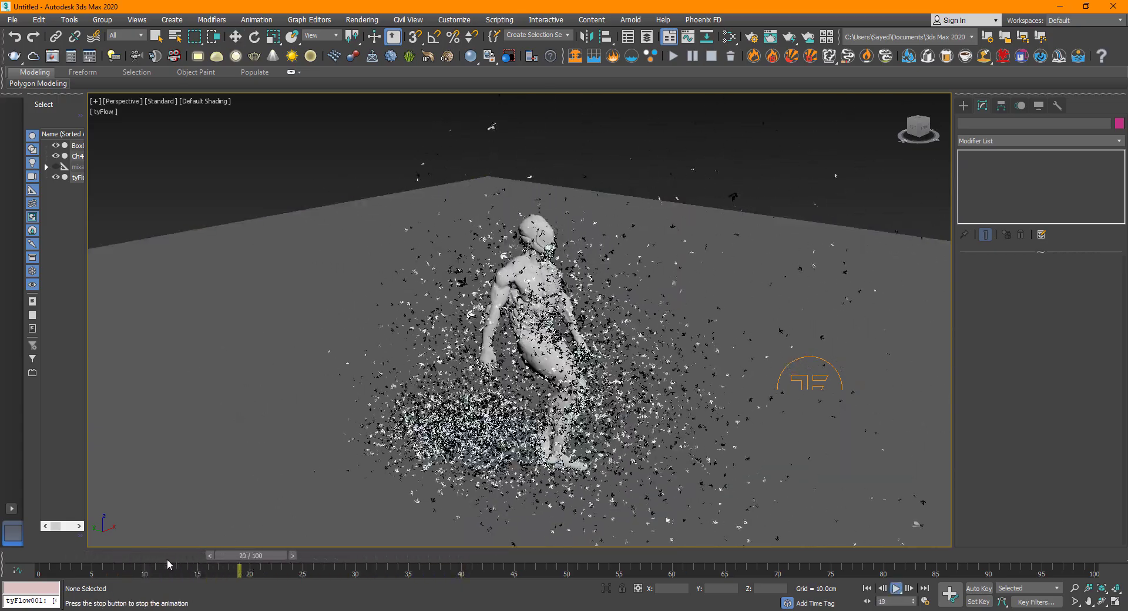
click(143, 555)
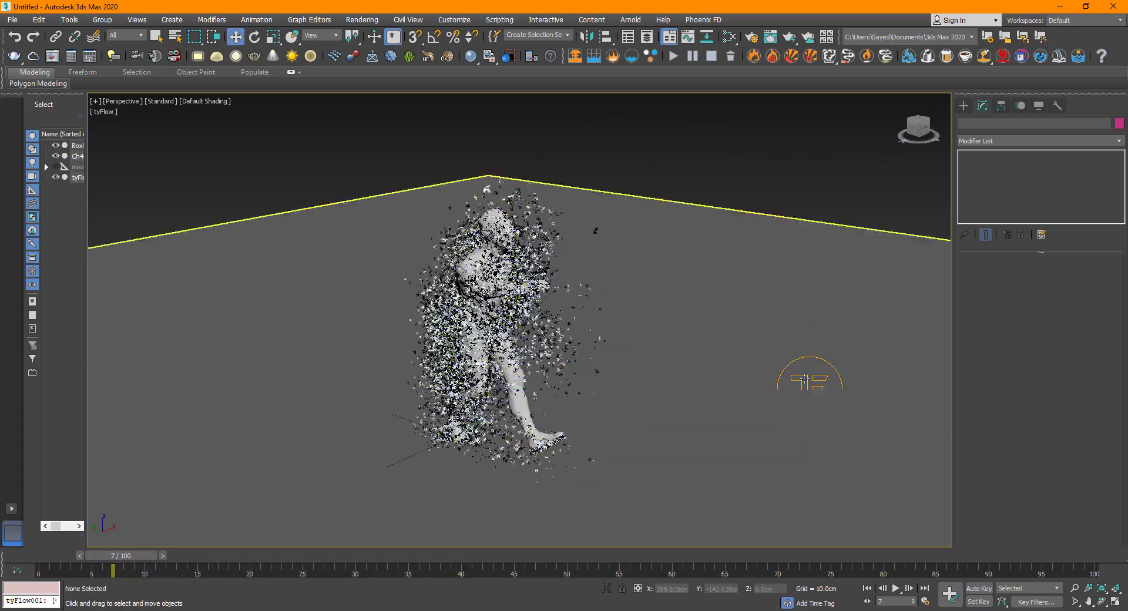
Step: Select the tyFlow object, reopen its editor, and go to frame 3 with both events in view
click(786, 391)
click(1029, 292)
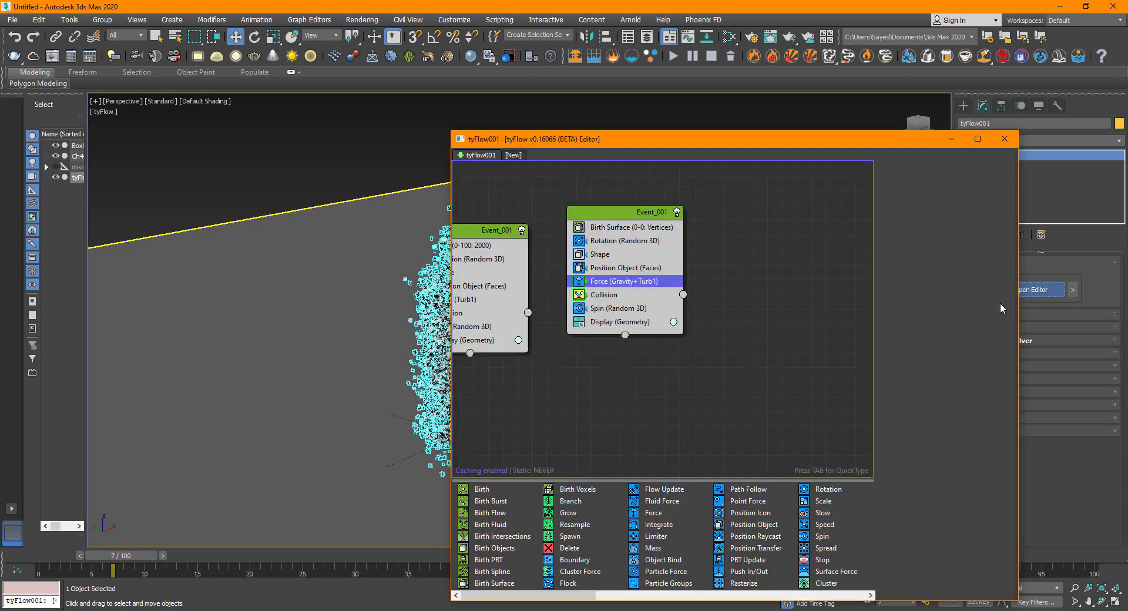
drag(125, 561, 82, 563)
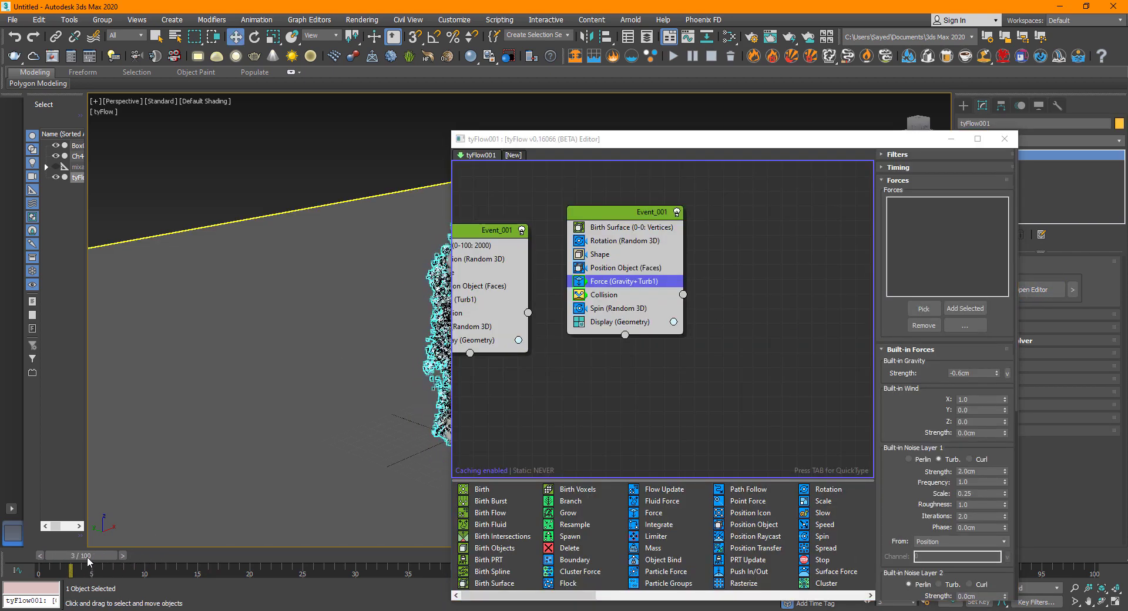
middle_drag(587, 403, 644, 426)
Step: Add a Slow operator to the Birth Surface event and place it in the first event between Spin and Display
click(679, 236)
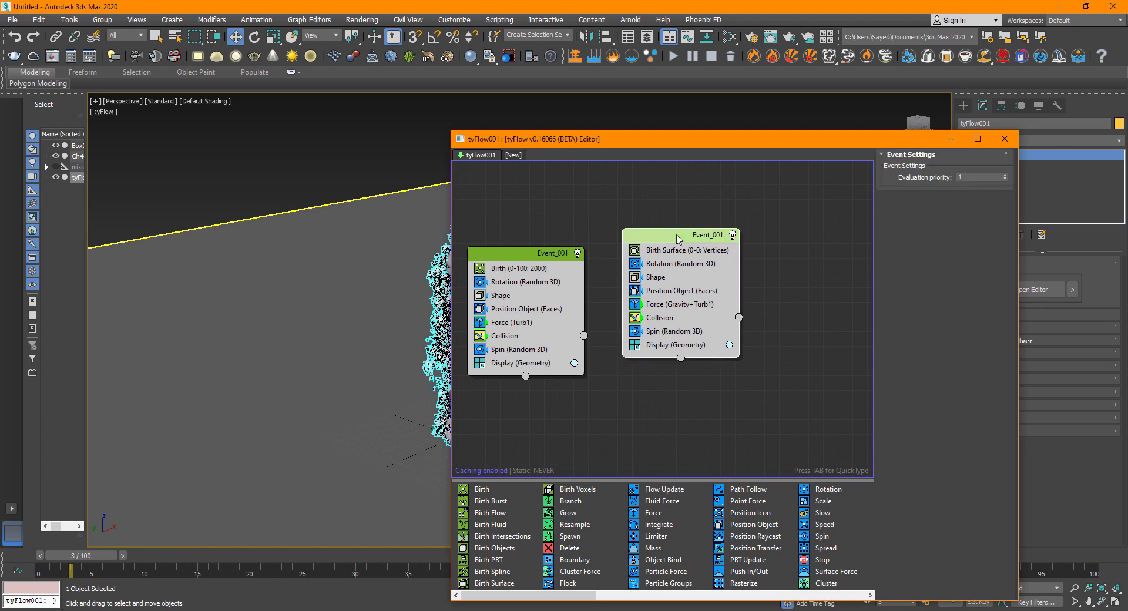
key(Tab)
text(slow)
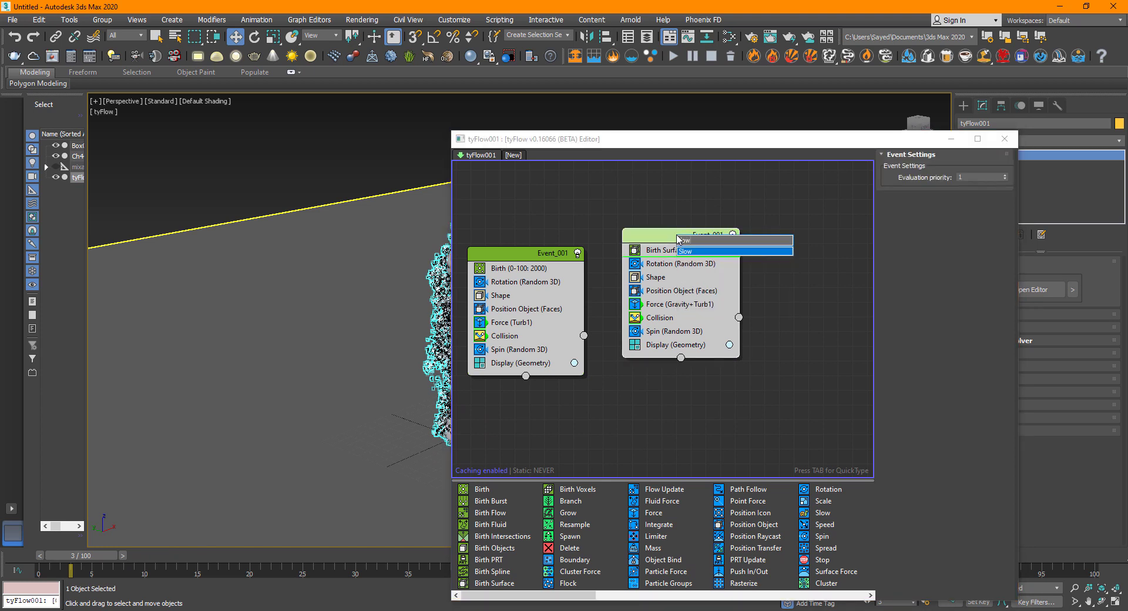
key(Return)
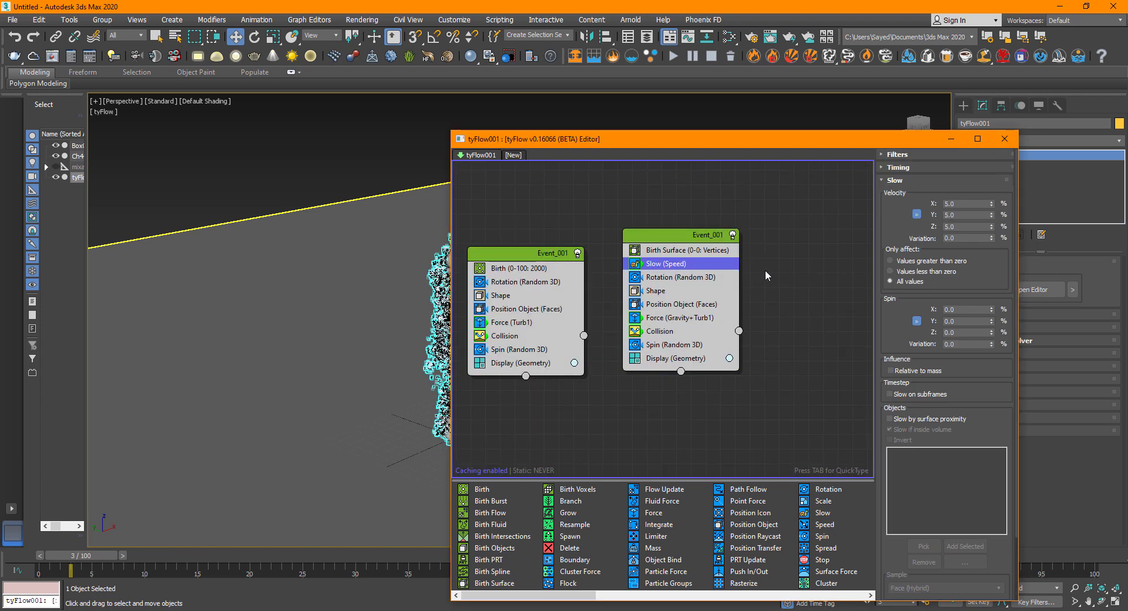
drag(667, 268, 534, 362)
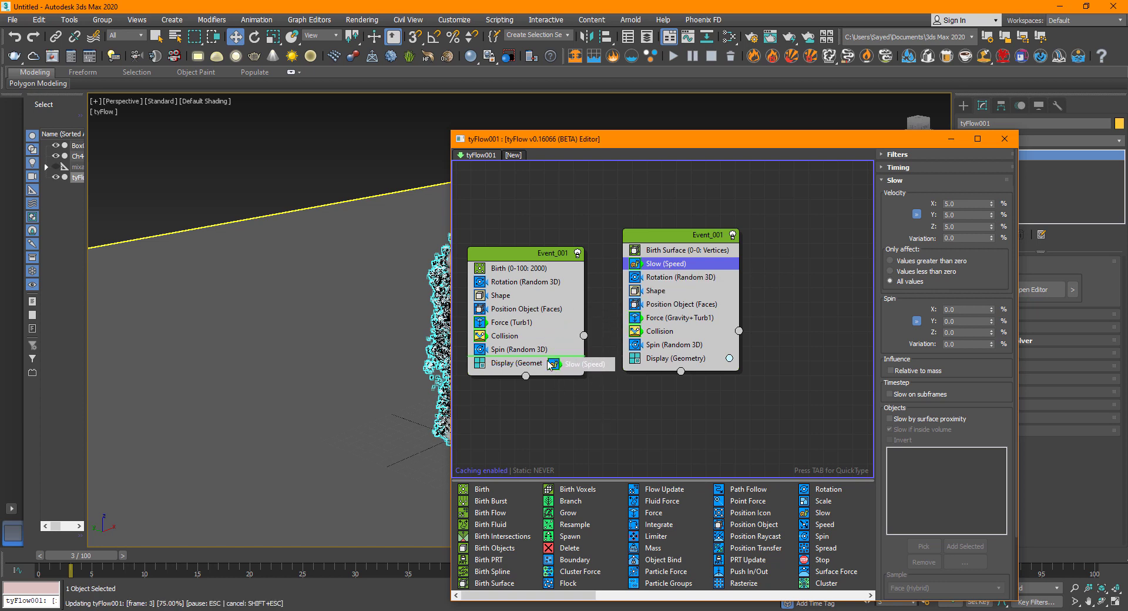
drag(685, 376, 686, 375)
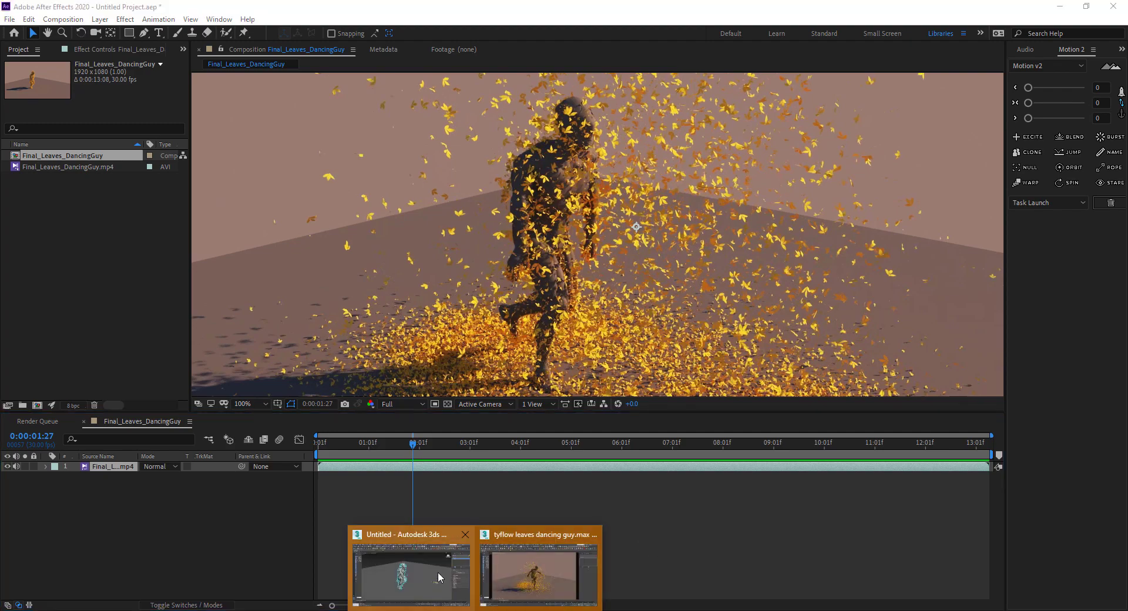
Step: Switch from After Effects back to the untitled 3ds Max scene, clear the selection, and play the updated leaf simulation
click(439, 572)
click(633, 162)
key(/)
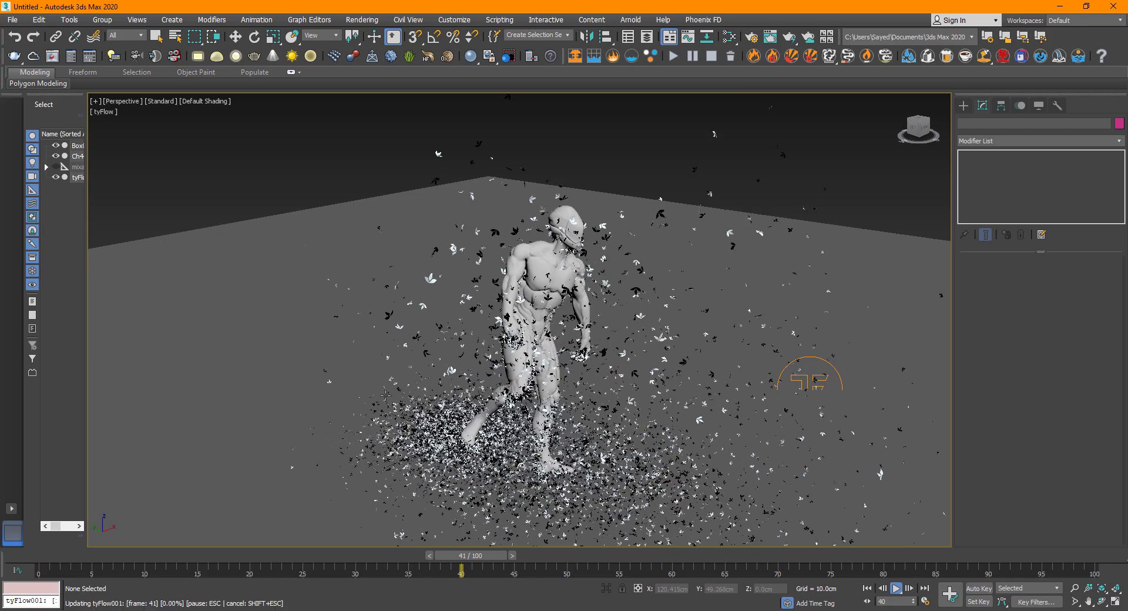
Step: Stop the playback and examine the scattered leaves around the character up close and from a distance
key(Escape)
middle_drag(533, 352, 558, 353)
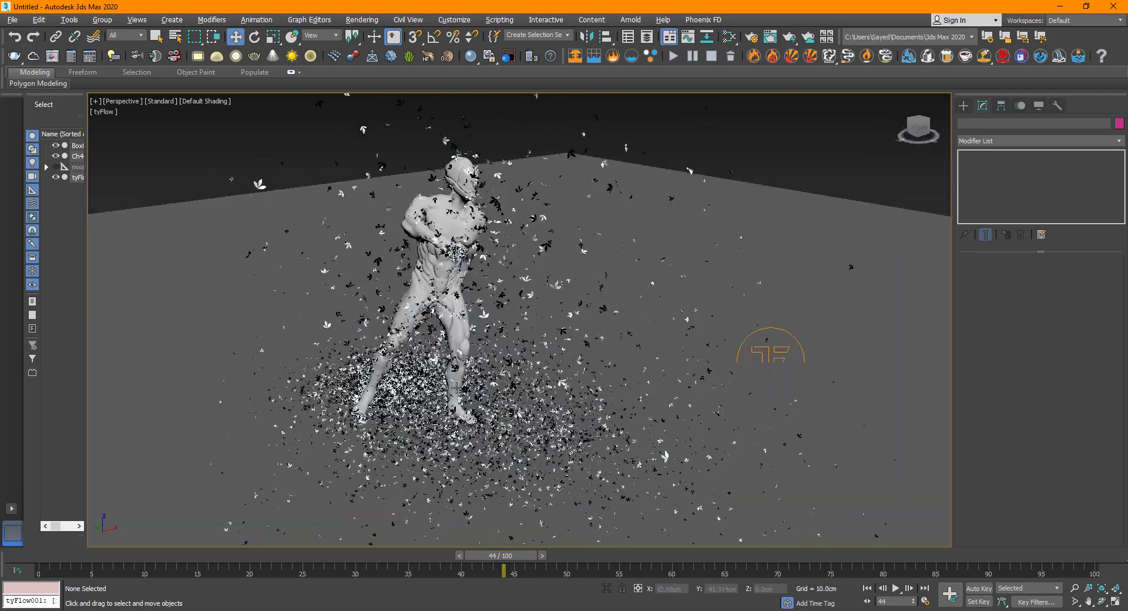
scroll(559, 394, up, 5)
alt+middle_drag(558, 394, 482, 356)
scroll(458, 294, down, 5)
mouse_move(458, 294)
alt+middle_down()
mouse_move(474, 312)
mouse_move(457, 292)
mouse_move(471, 285)
alt+middle_up()
scroll(474, 306, up, 3)
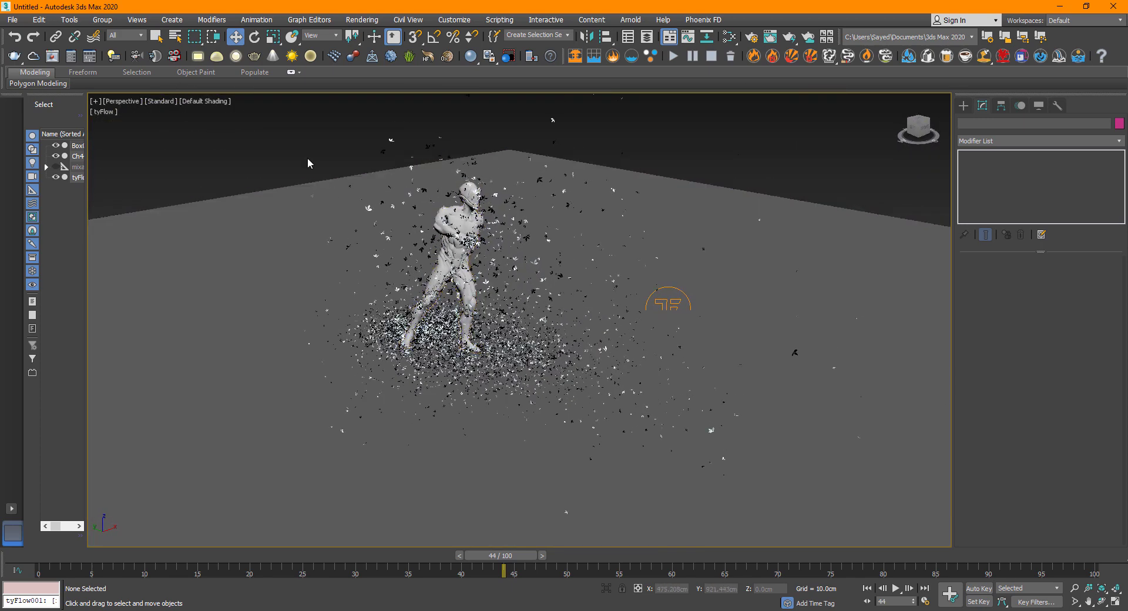
Step: Set the production renderer to V-Ray Next, update 3.1 in the render settings and close them
click(360, 20)
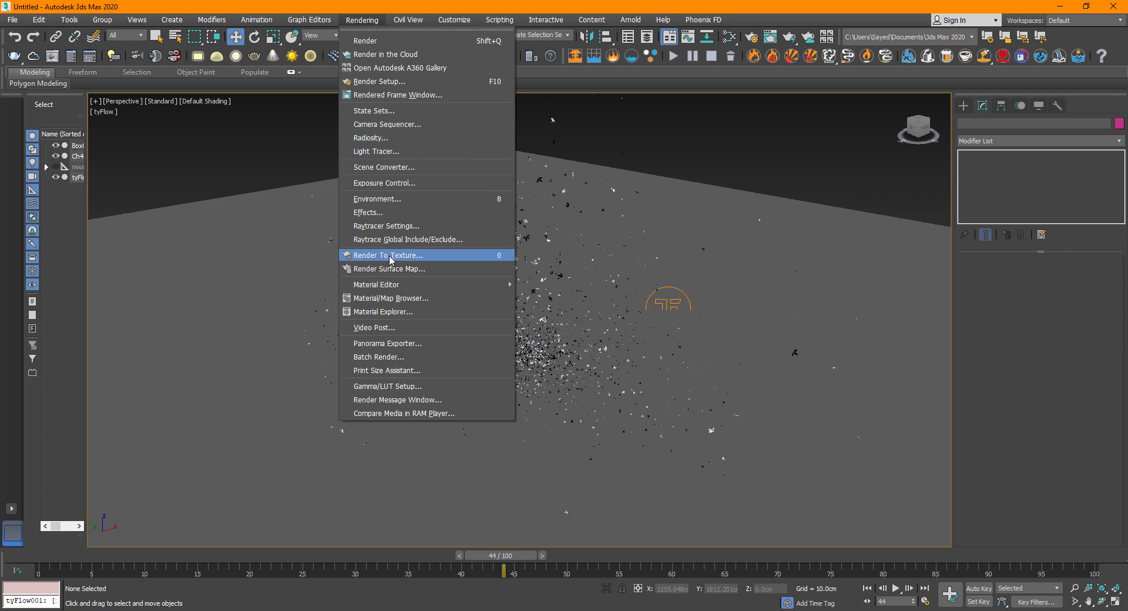
click(382, 81)
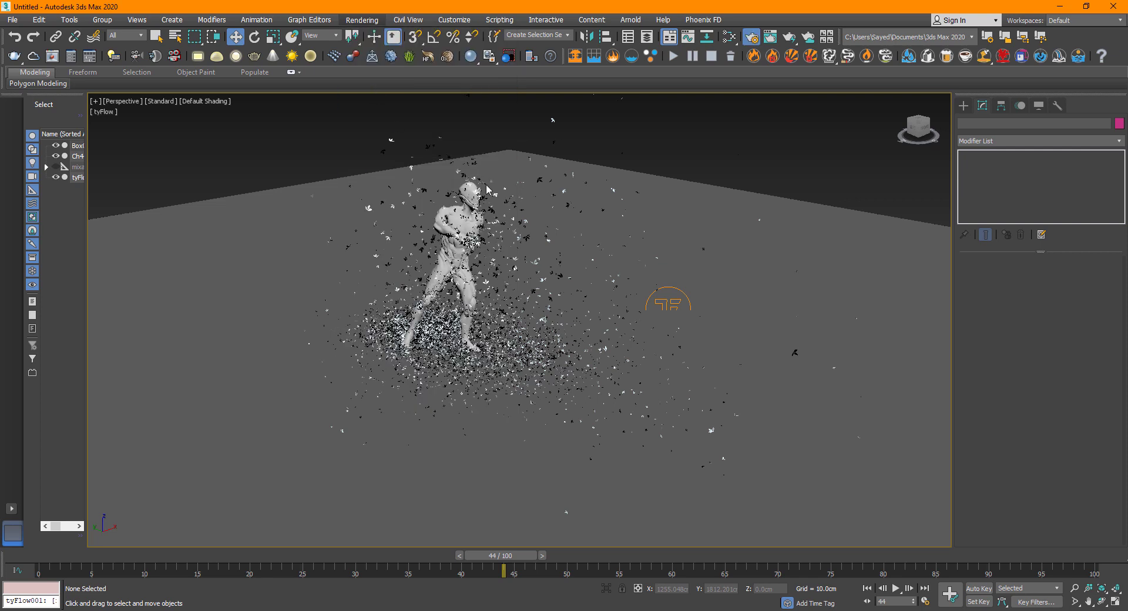
click(469, 182)
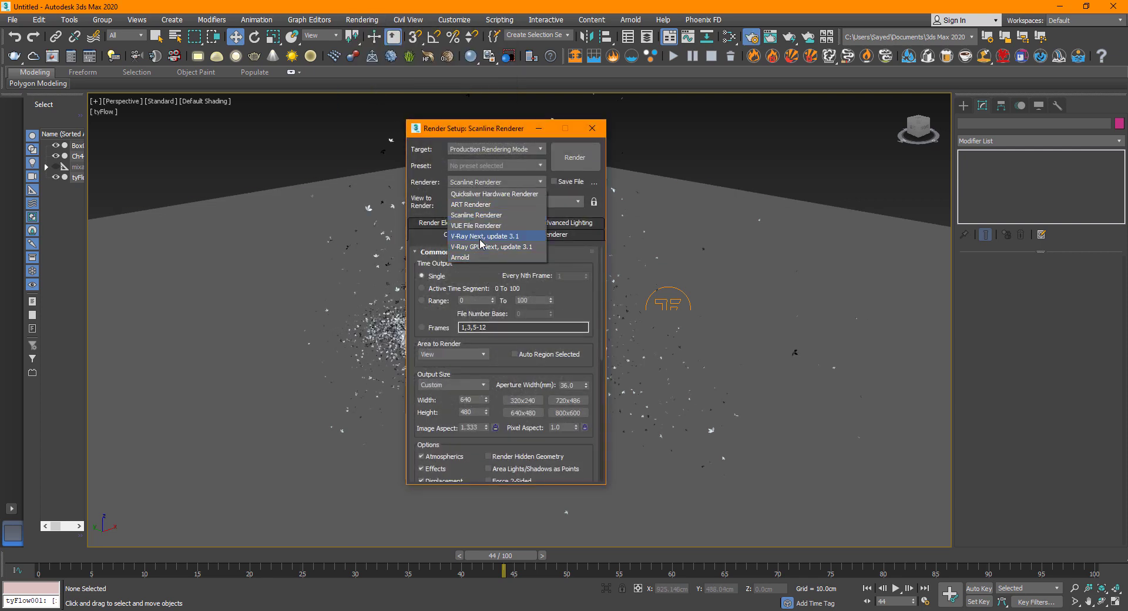
click(481, 245)
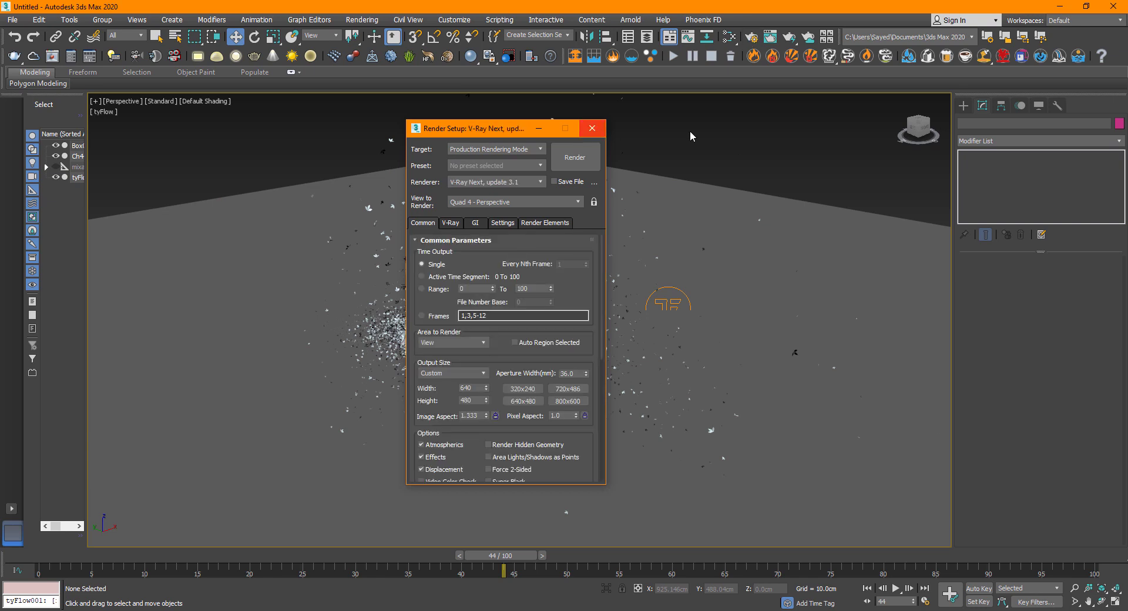
click(592, 128)
Step: Create a VRaySun beside the ground slab aimed near the character, add the VRaySky environment map, and raise the sun to about 552 cm
click(963, 105)
click(990, 122)
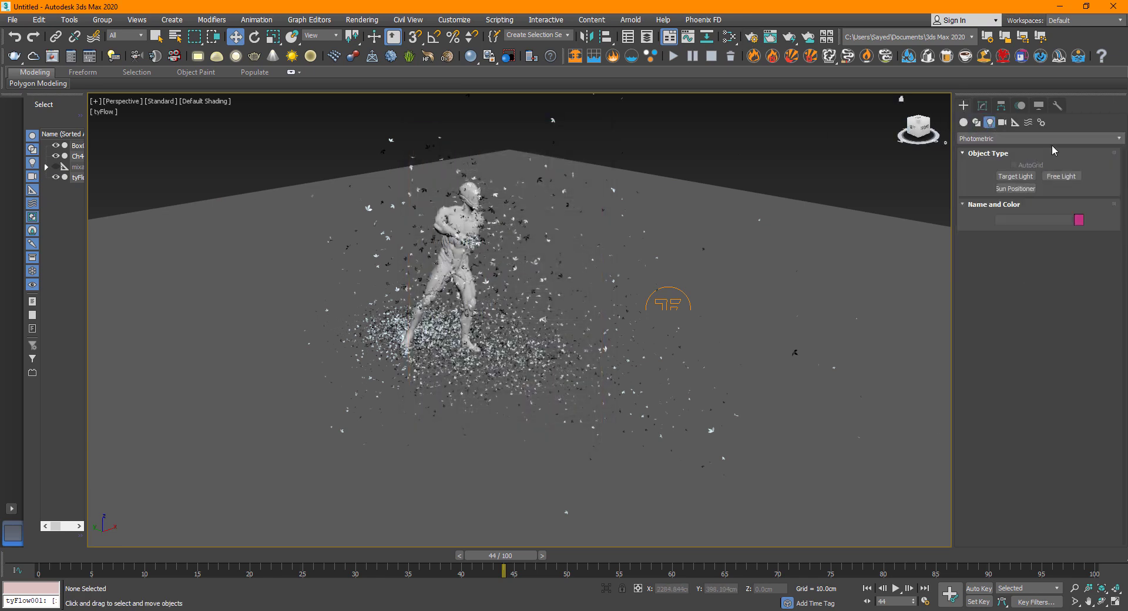
click(1051, 139)
click(1016, 171)
click(1074, 189)
alt+middle_drag(412, 276, 463, 308)
scroll(464, 308, down, 6)
drag(831, 414, 445, 312)
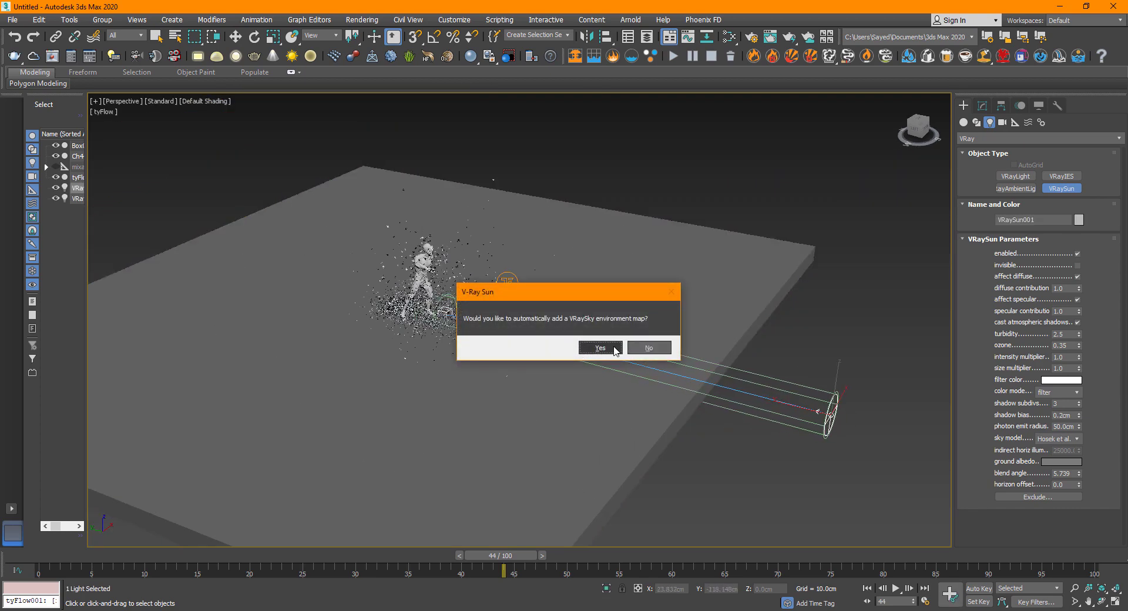
click(599, 348)
drag(837, 374, 843, 111)
scroll(455, 238, up, 6)
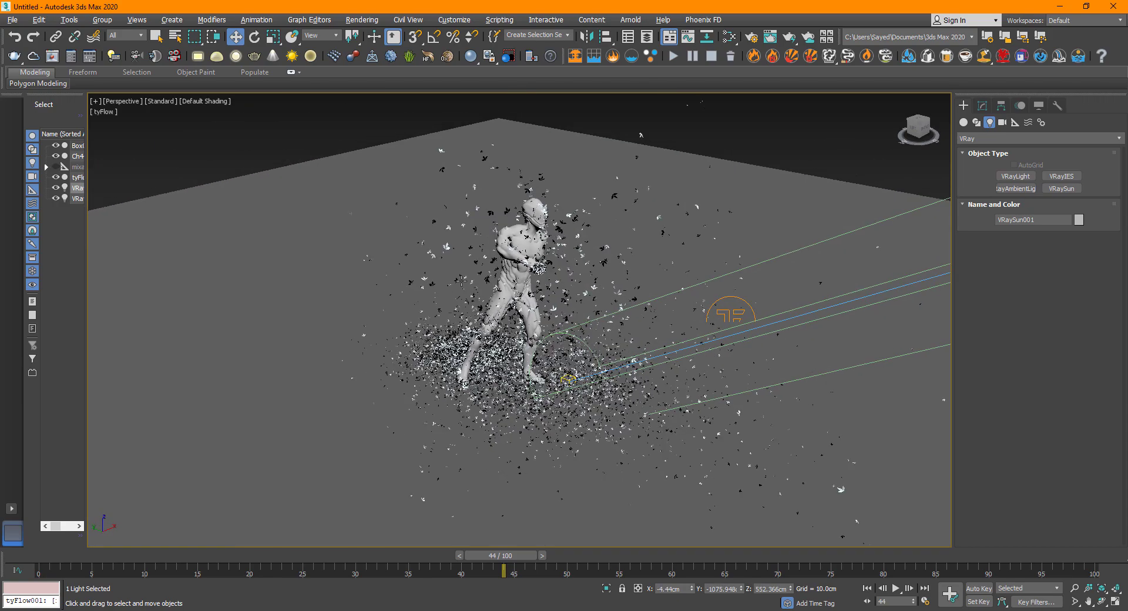
Step: Set the environment's exposure control to VRay Exposure Control and close the environment settings
click(604, 322)
scroll(604, 323, down, 3)
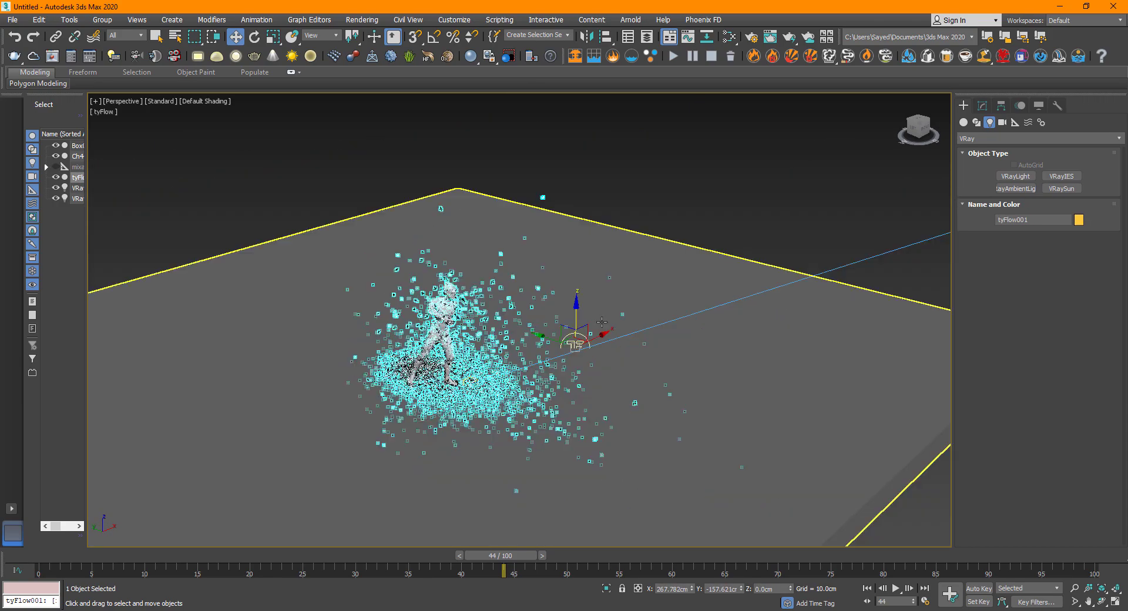
scroll(604, 323, up, 5)
click(362, 19)
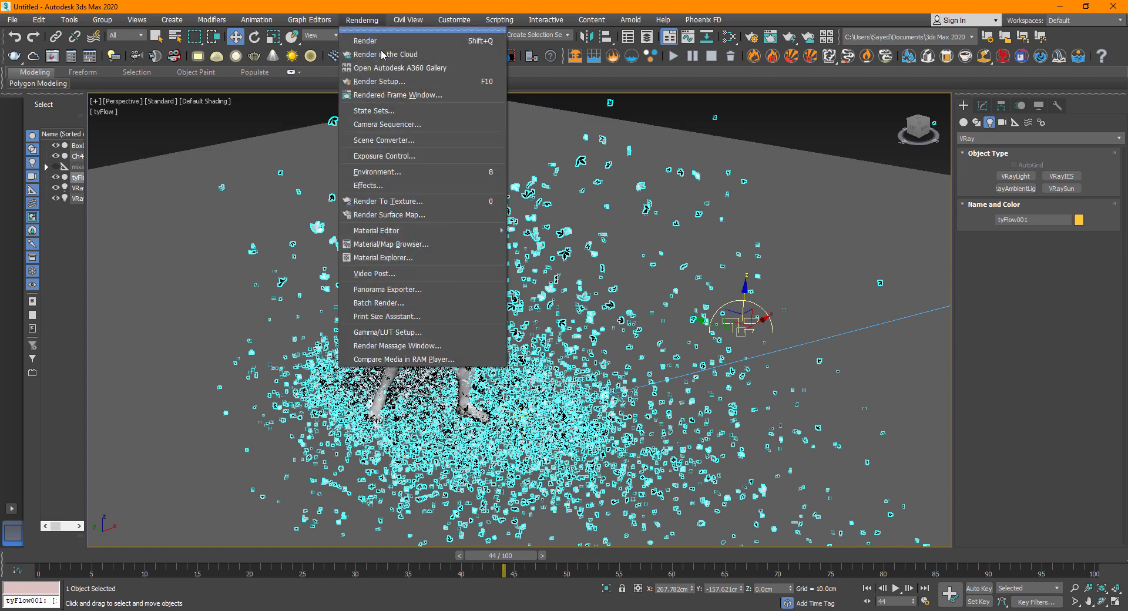
click(393, 173)
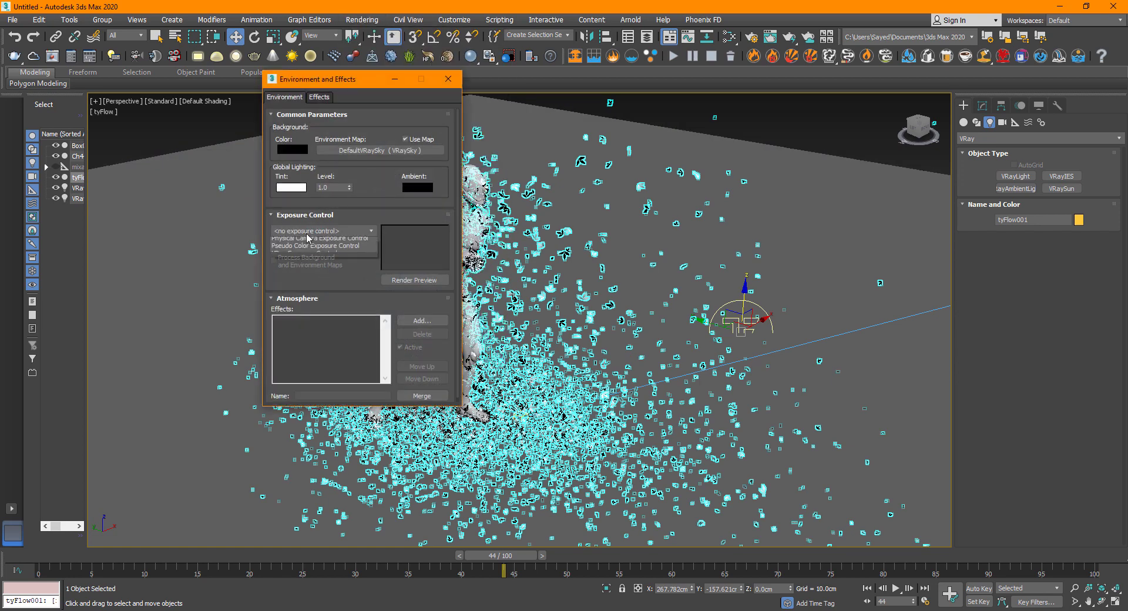
click(308, 287)
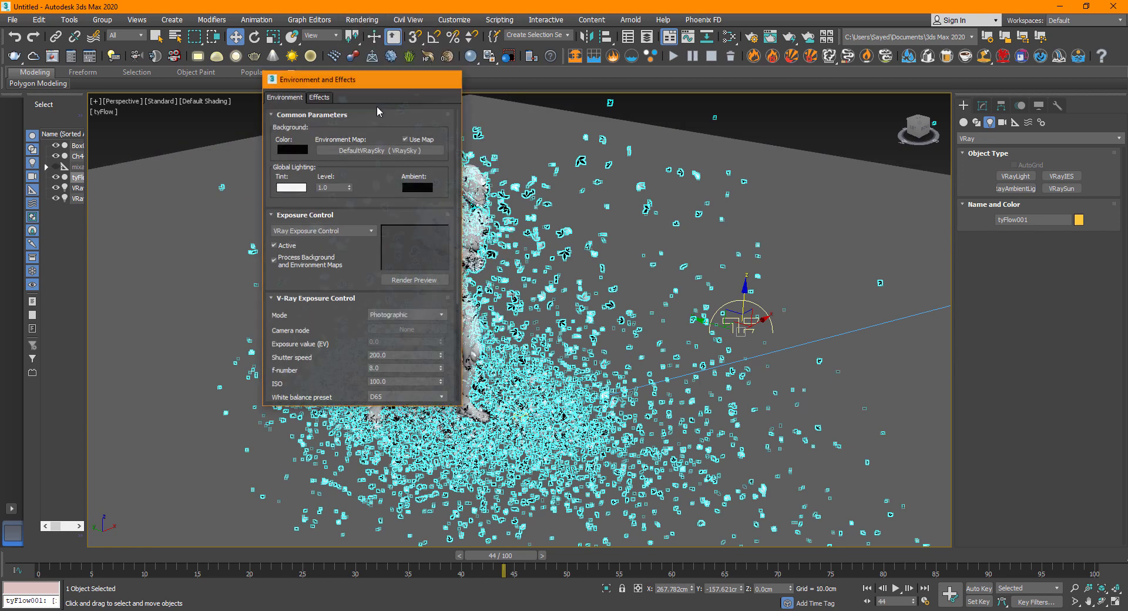
key(8)
Step: Run a V-Ray IPR preview in the perspective viewport with nothing selected, and stop it after checking the leaves
click(154, 107)
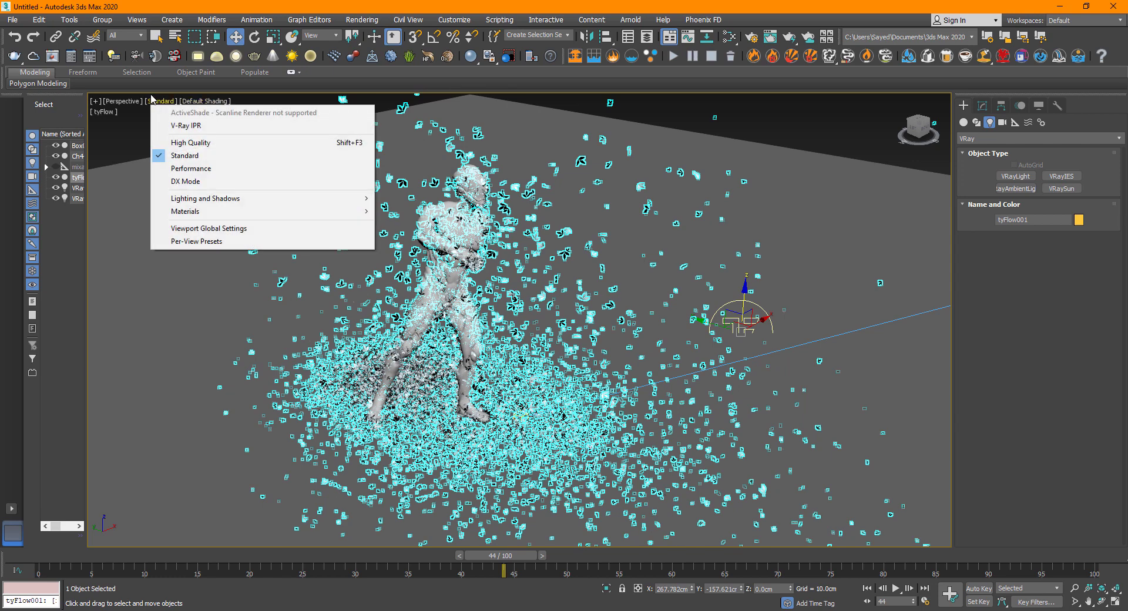
click(176, 123)
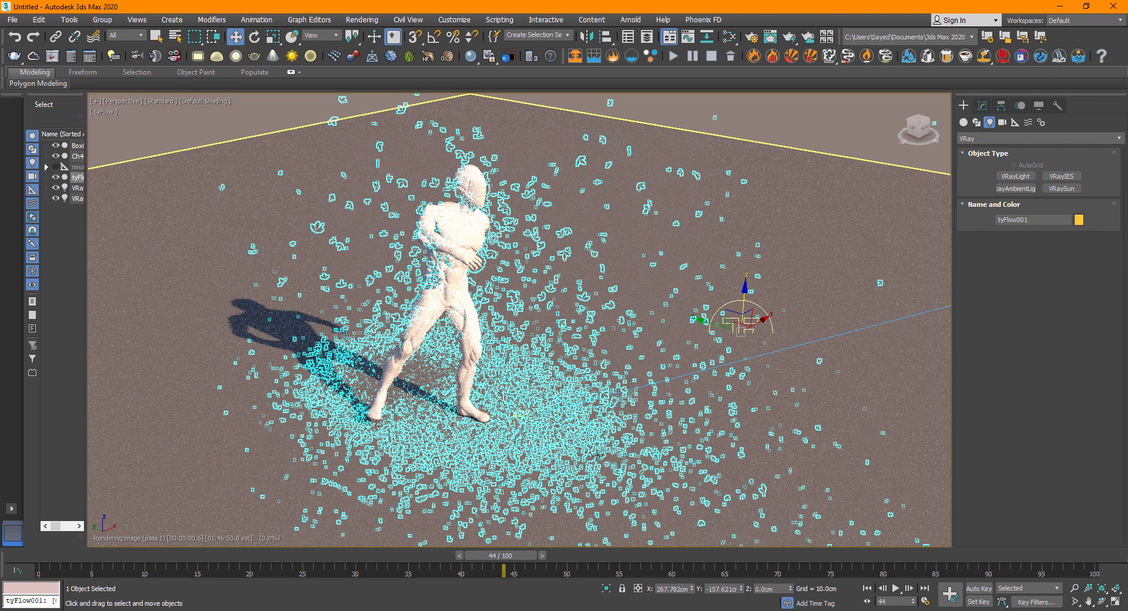
click(795, 115)
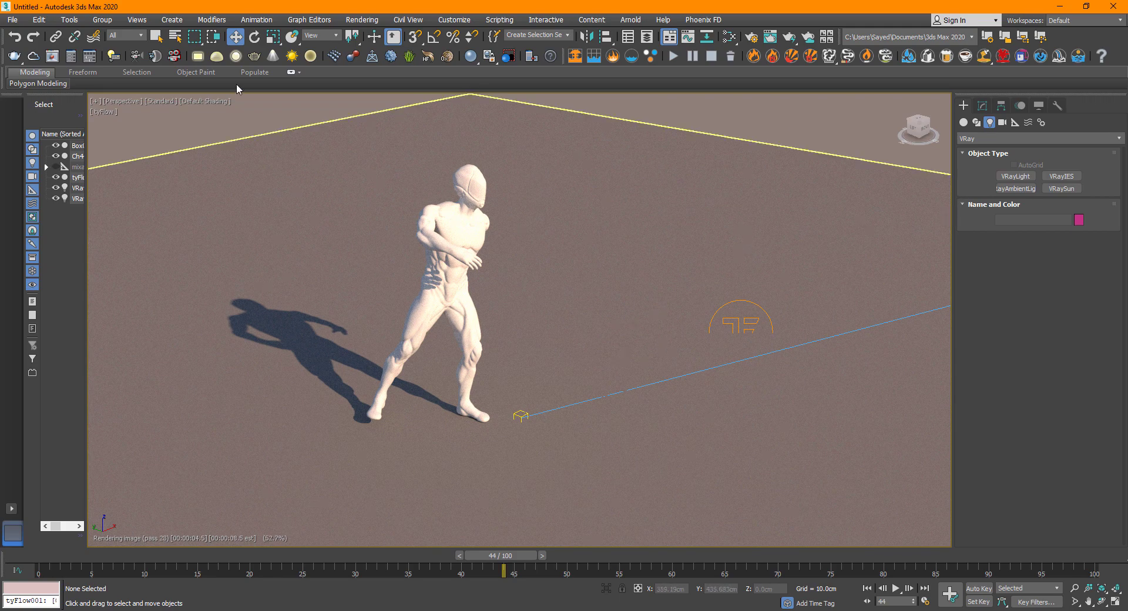
click(153, 103)
mouse_move(219, 126)
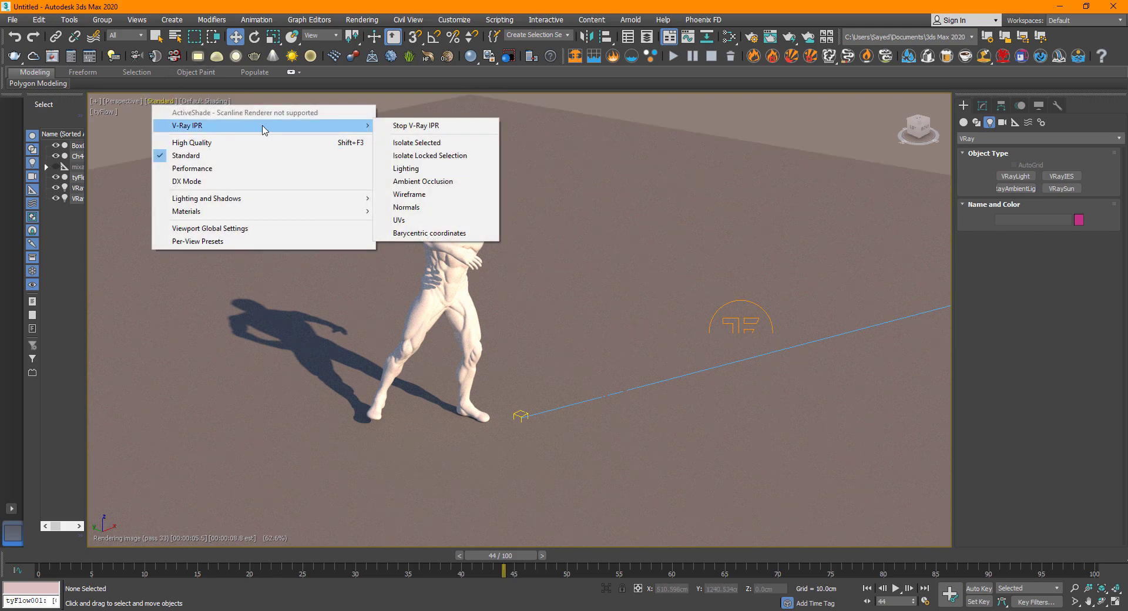
click(406, 124)
Step: At frame 9, add a Mesh operator above Display in the tyFlow object's first event and below Display in the Birth Surface event
click(710, 339)
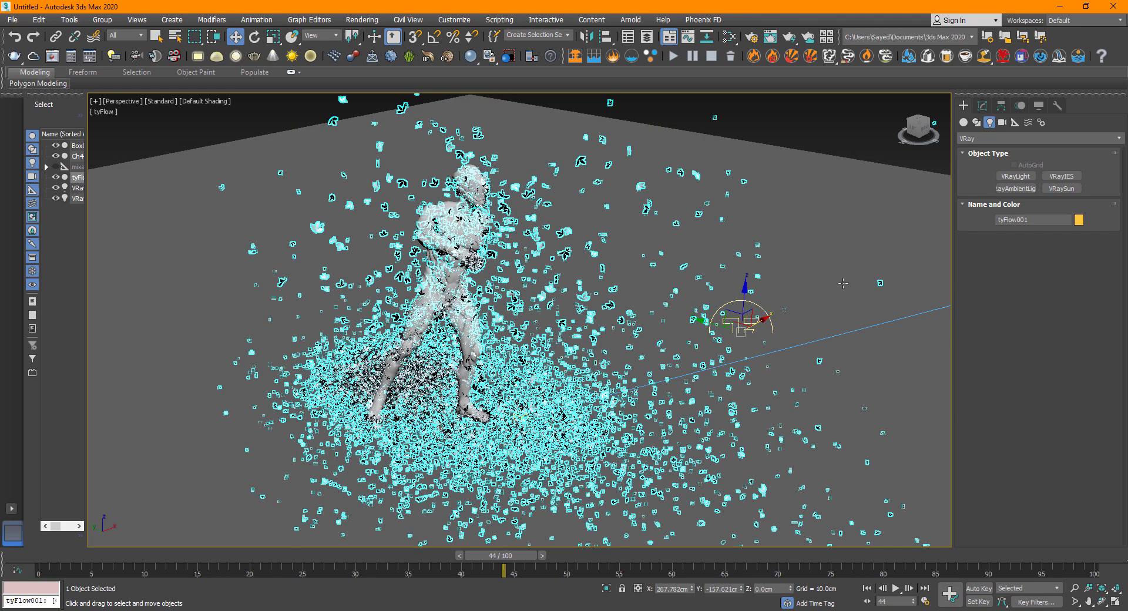
click(134, 567)
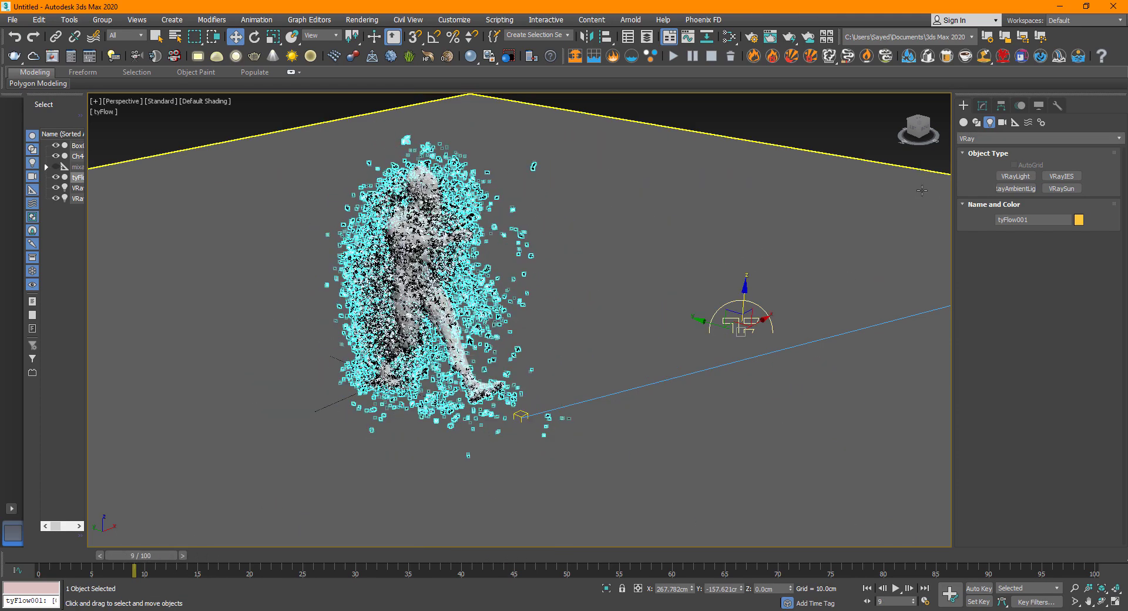
click(982, 106)
click(1032, 290)
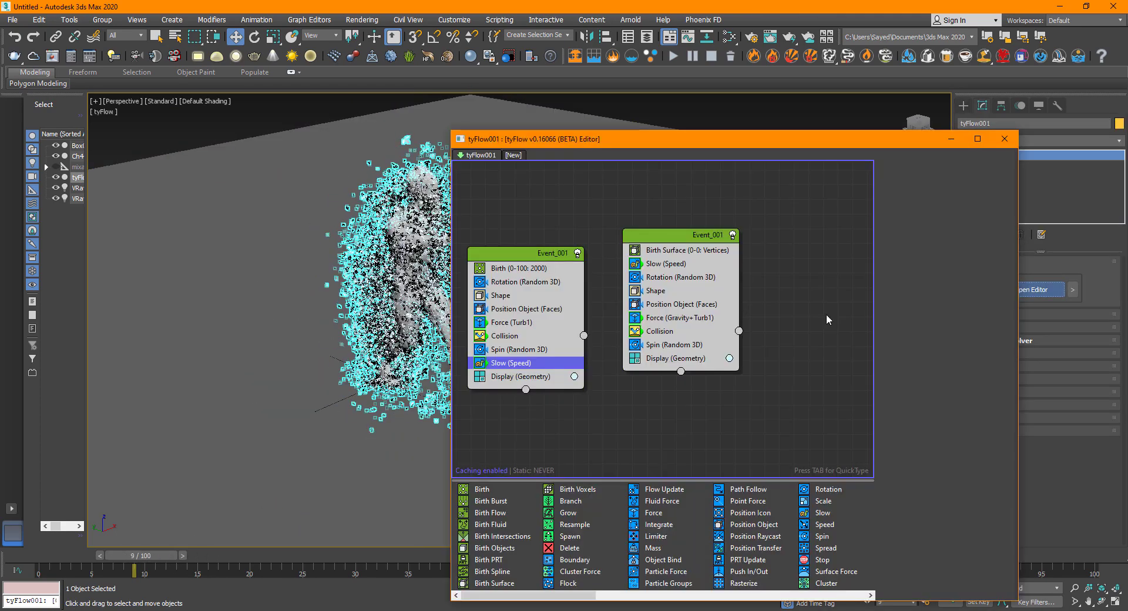
drag(594, 595, 863, 595)
drag(657, 493, 518, 418)
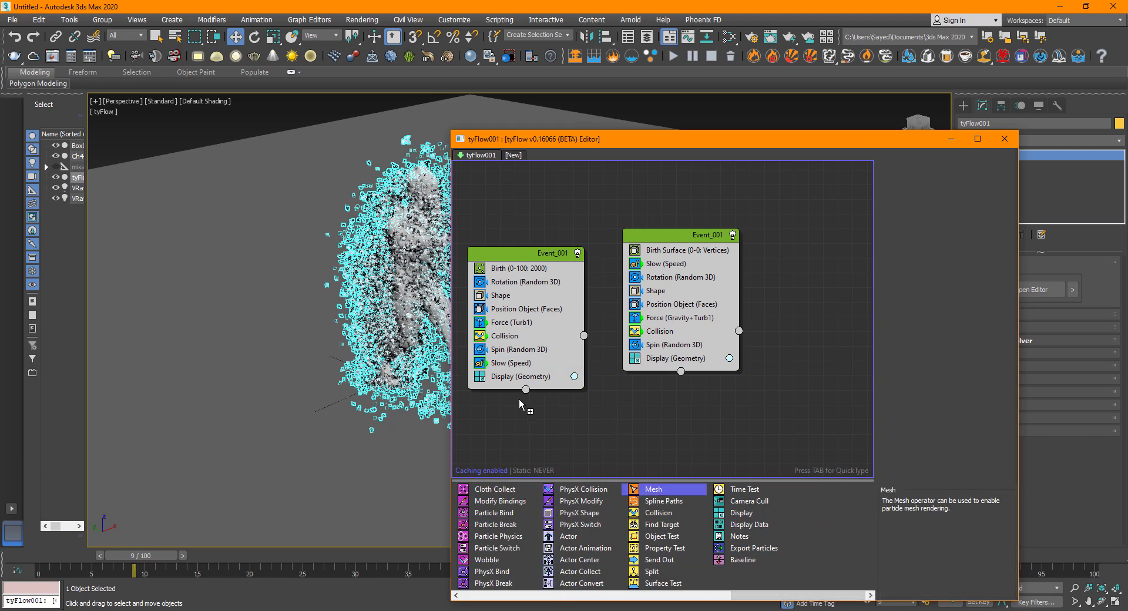
drag(529, 377, 672, 371)
click(520, 381)
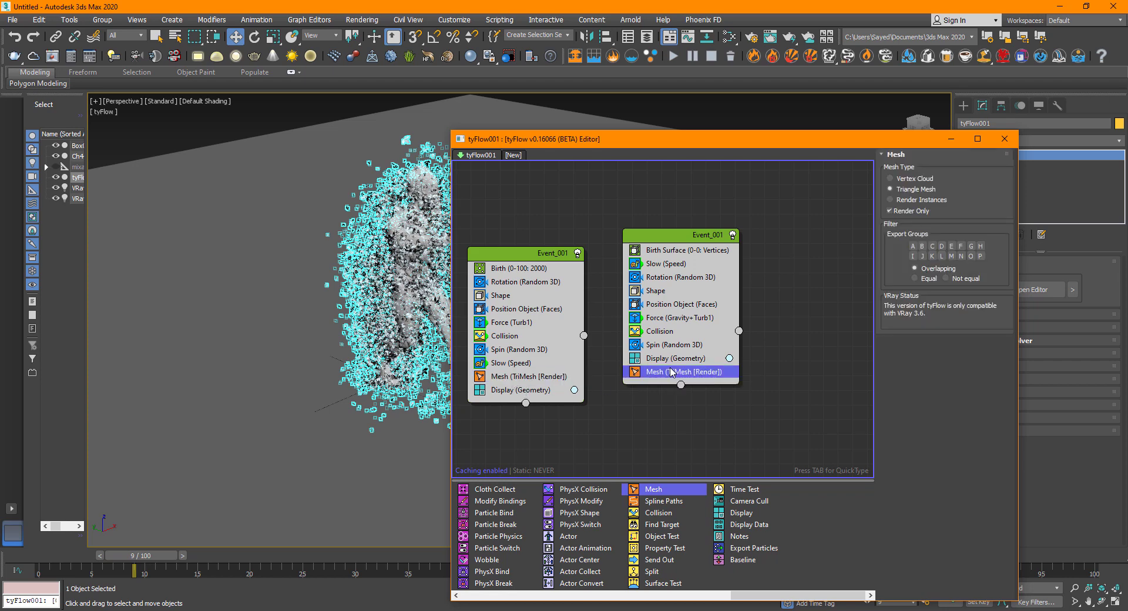
click(1017, 138)
Step: Restart V-Ray IPR in the perspective viewport, clear the selection, play a few frames, and go to frame 25
click(167, 103)
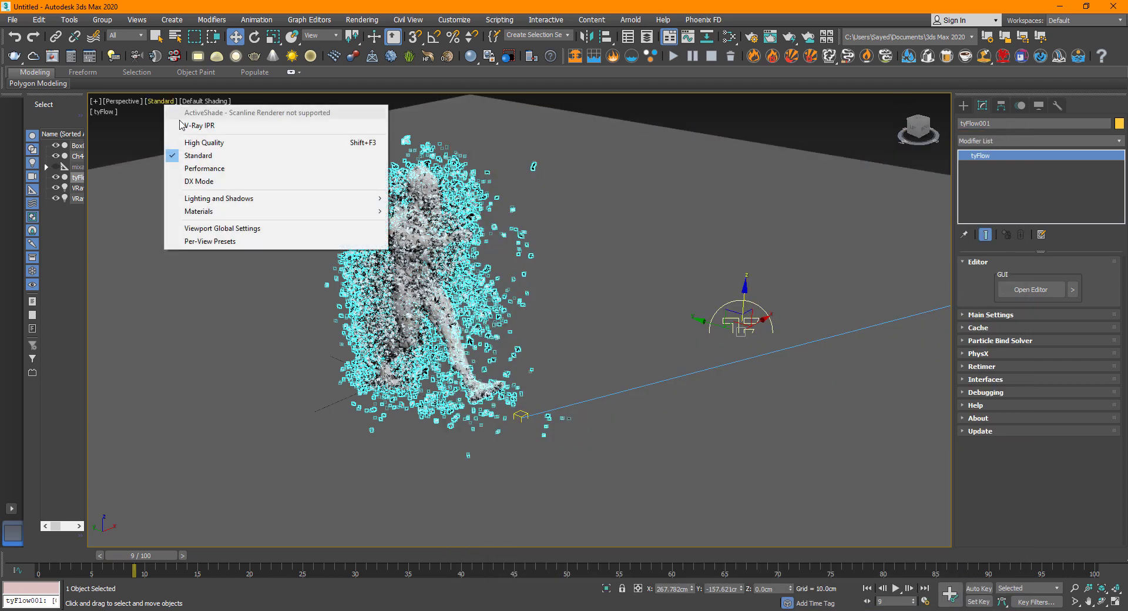
click(200, 125)
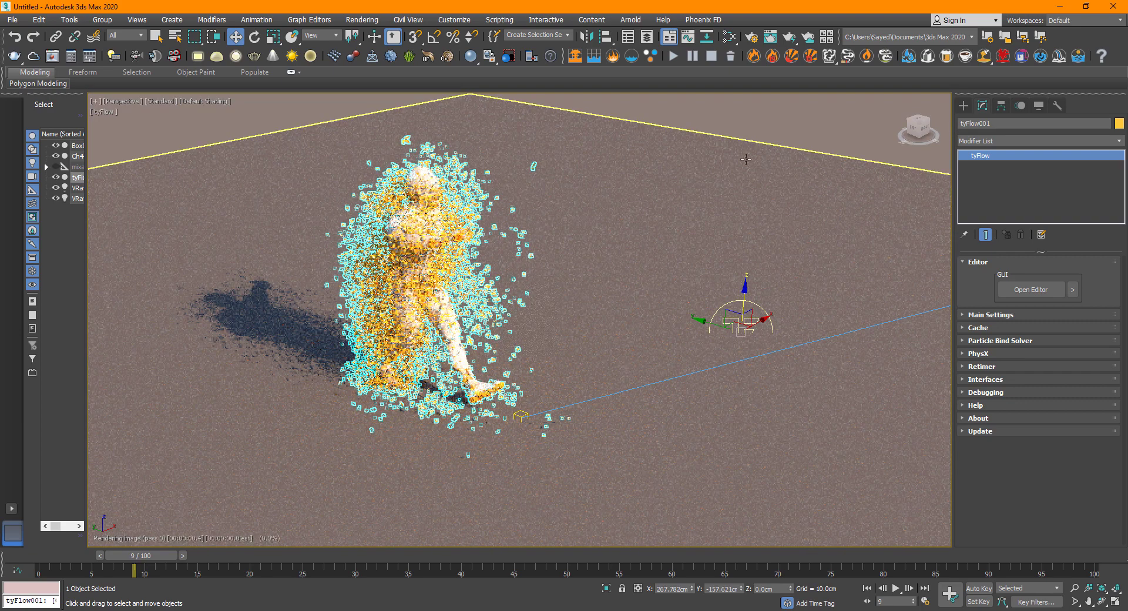
click(799, 130)
key(/)
key(/)
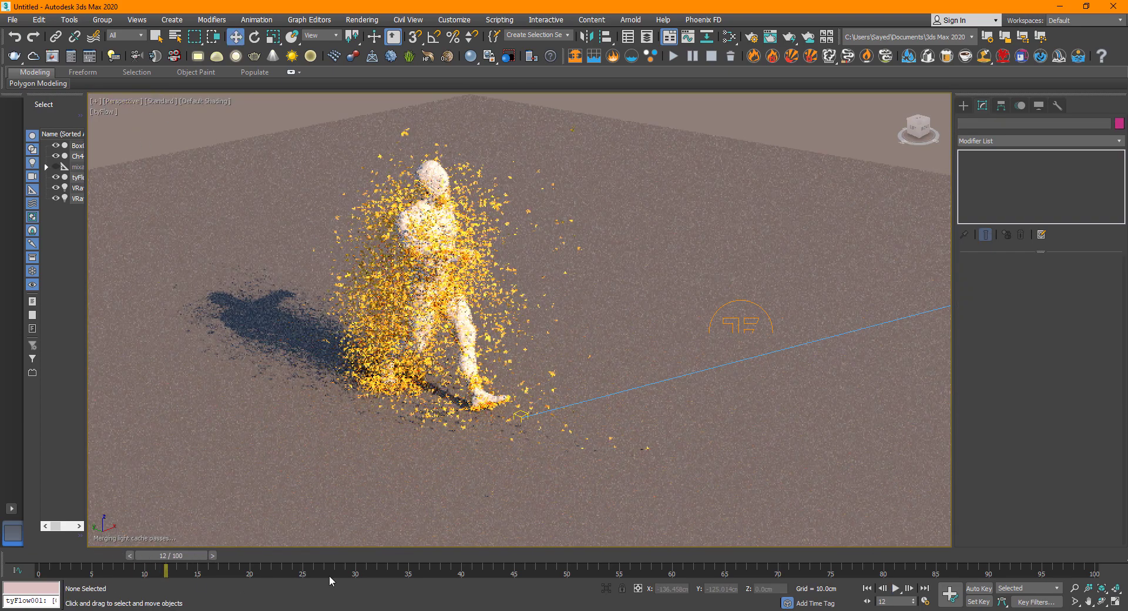
click(320, 562)
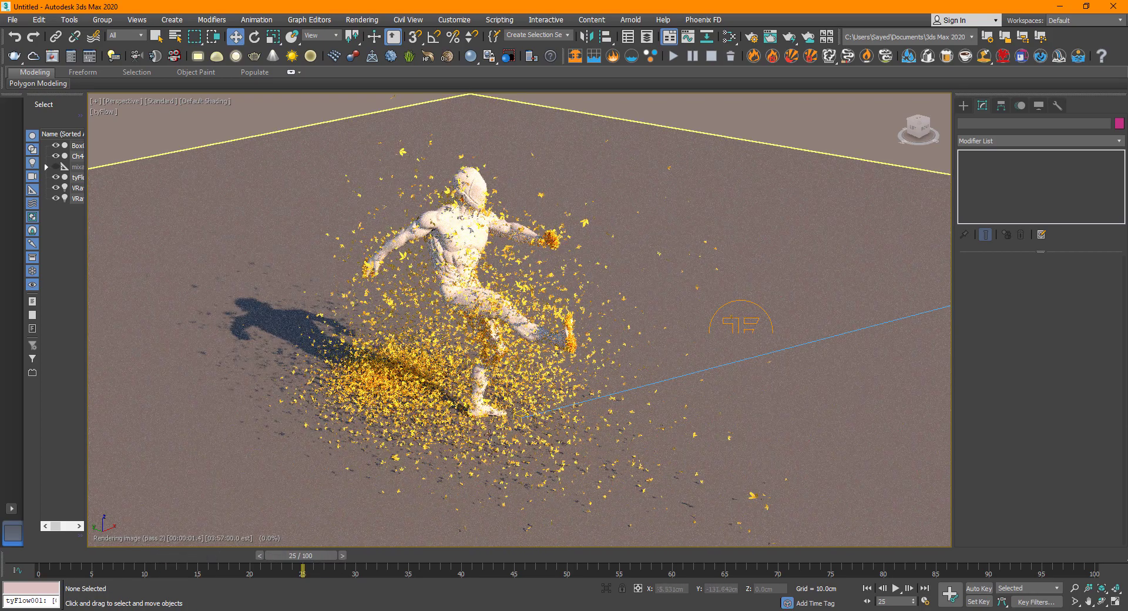
Step: Examine the rendered leaves on the character's body and the ground up close and from farther away
scroll(550, 287, up, 3)
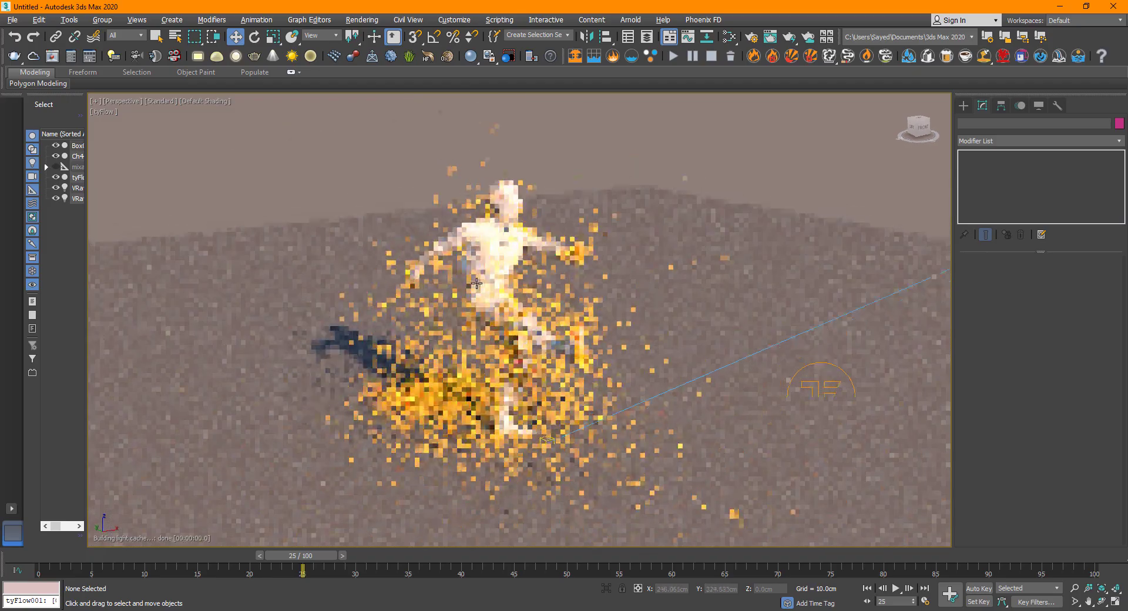
scroll(505, 301, up, 5)
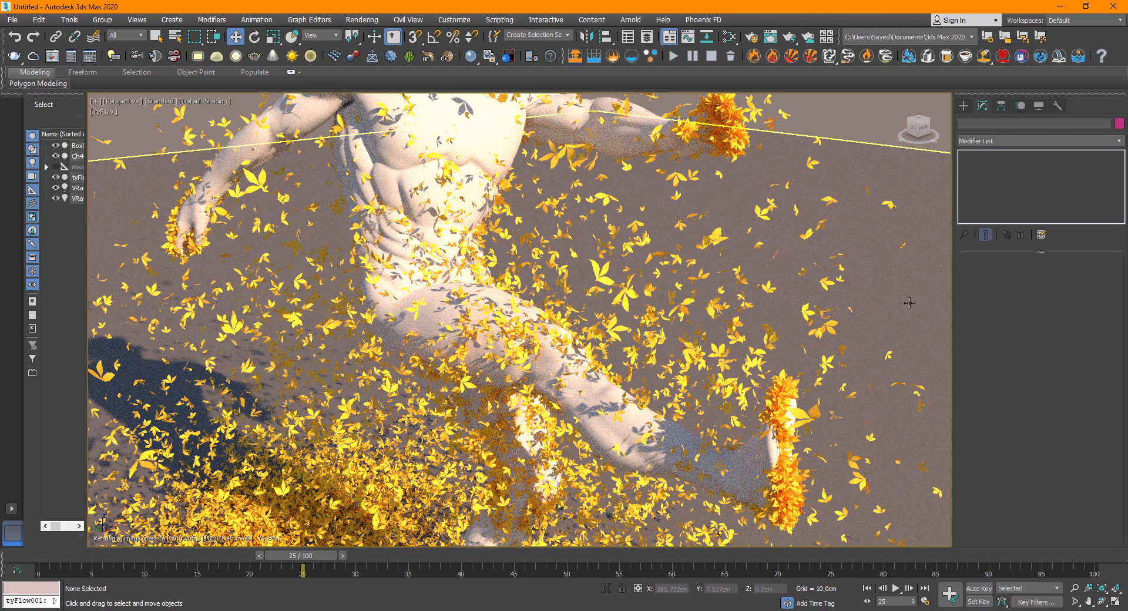
scroll(909, 302, down, 5)
click(801, 279)
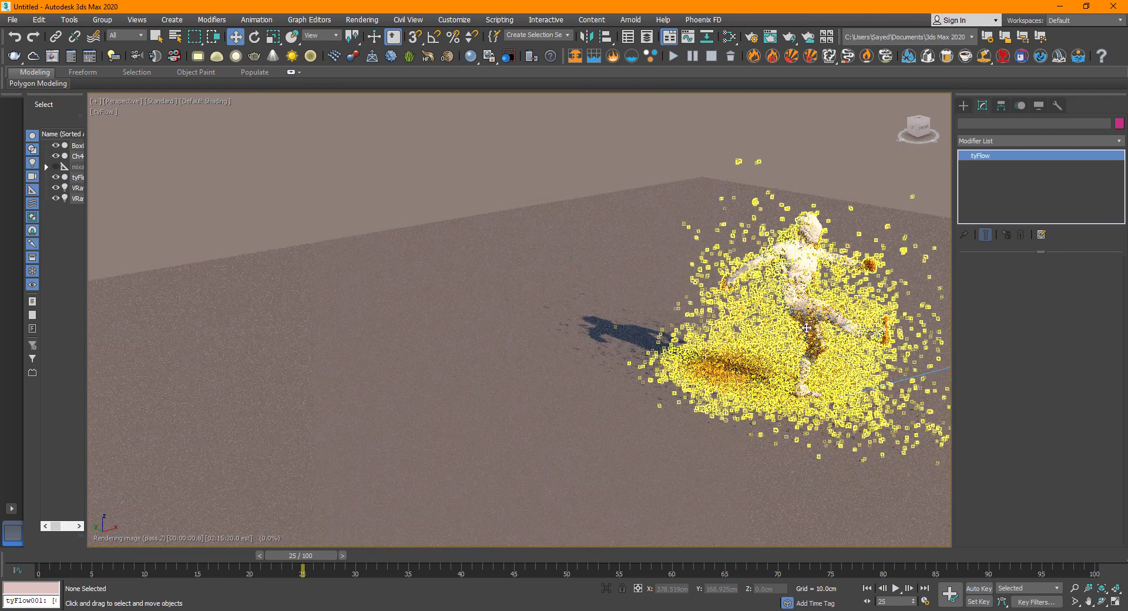
key(z)
scroll(490, 346, up, 5)
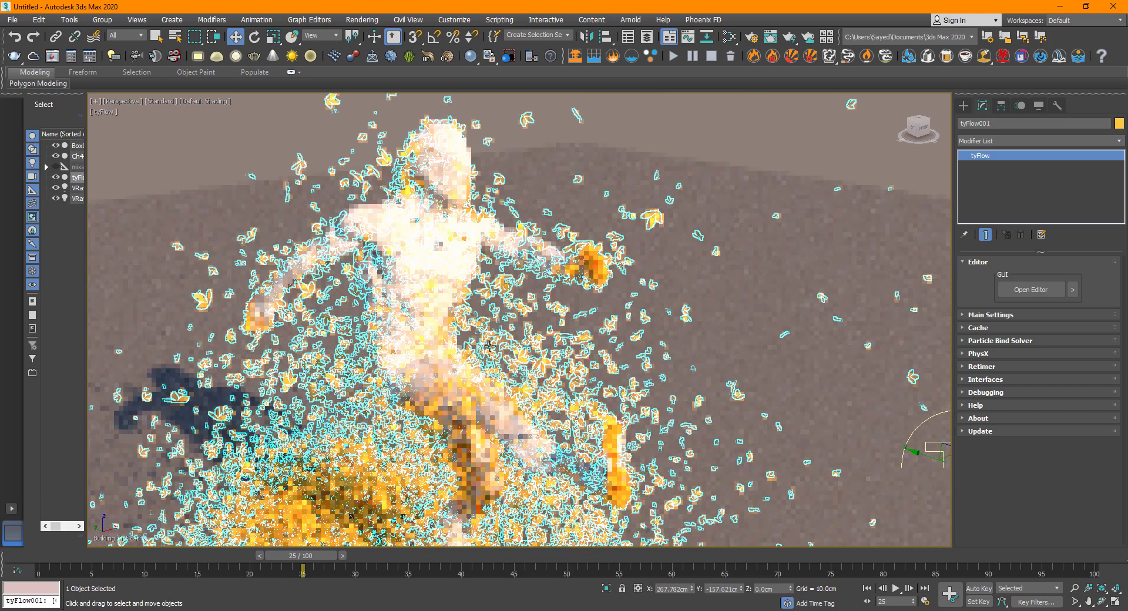
click(761, 160)
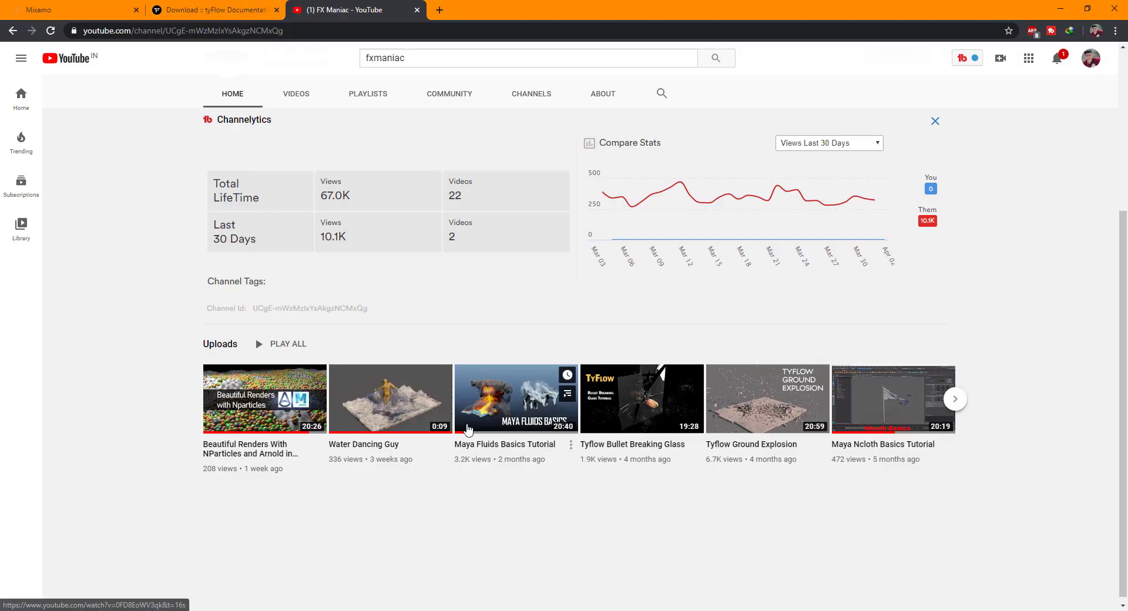
Step: Switch to the browser, look over the FX Maniac YouTube channel page, and open its linked Instagram profile
scroll(461, 433, up, 4)
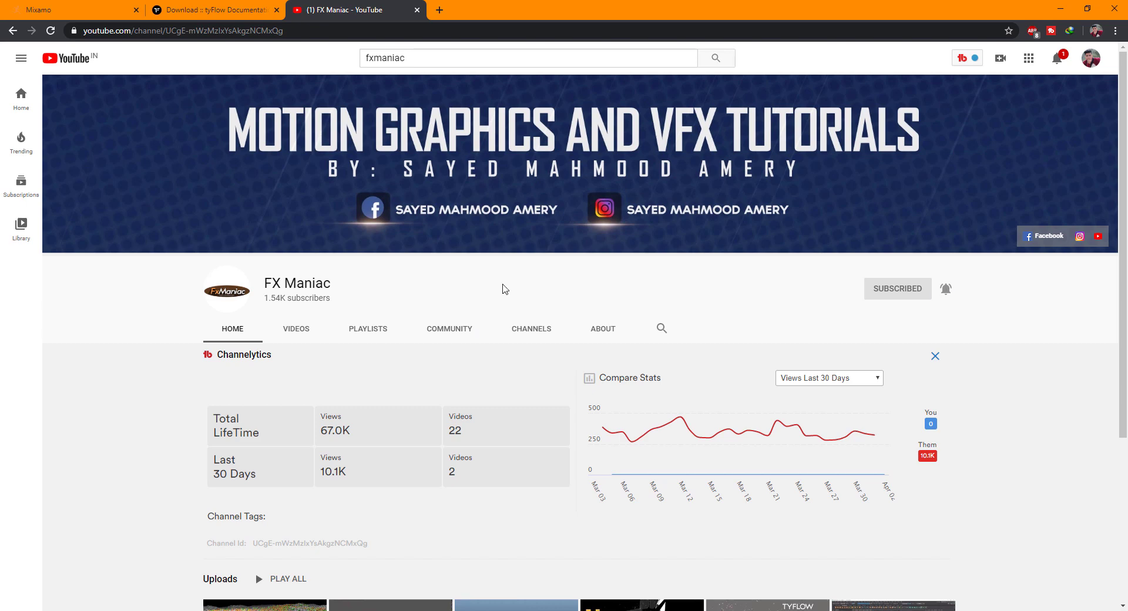
scroll(325, 360, down, 4)
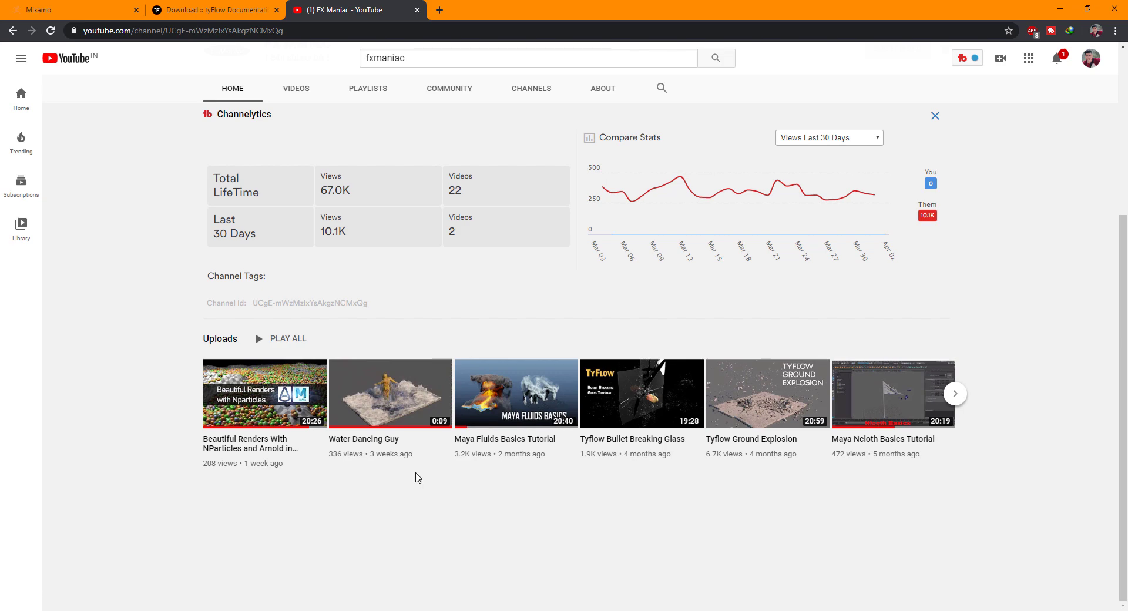
scroll(199, 493, up, 4)
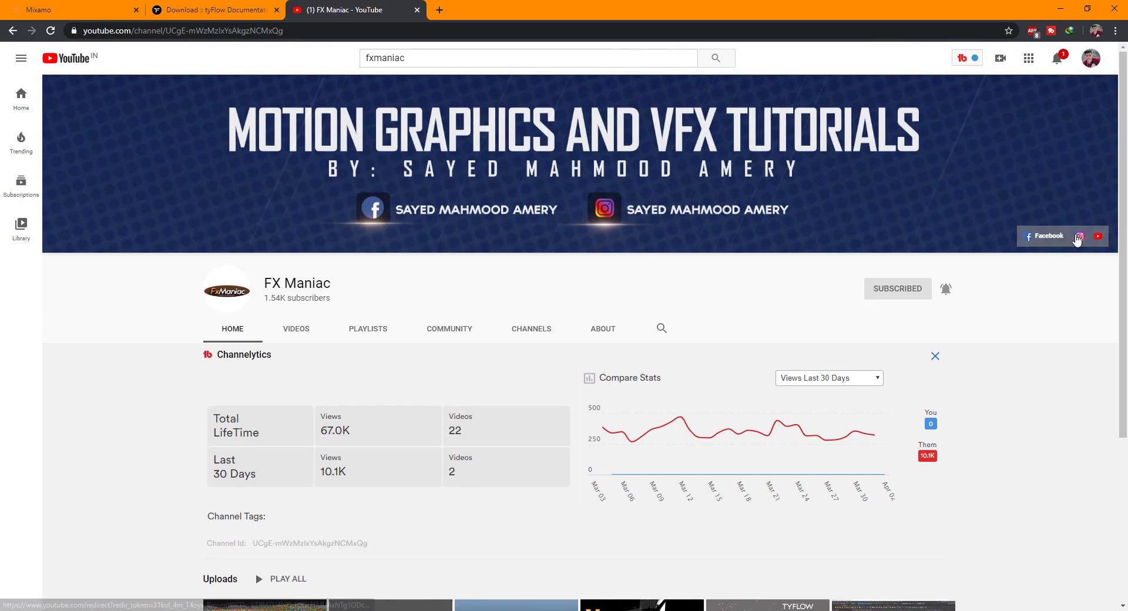
click(1080, 237)
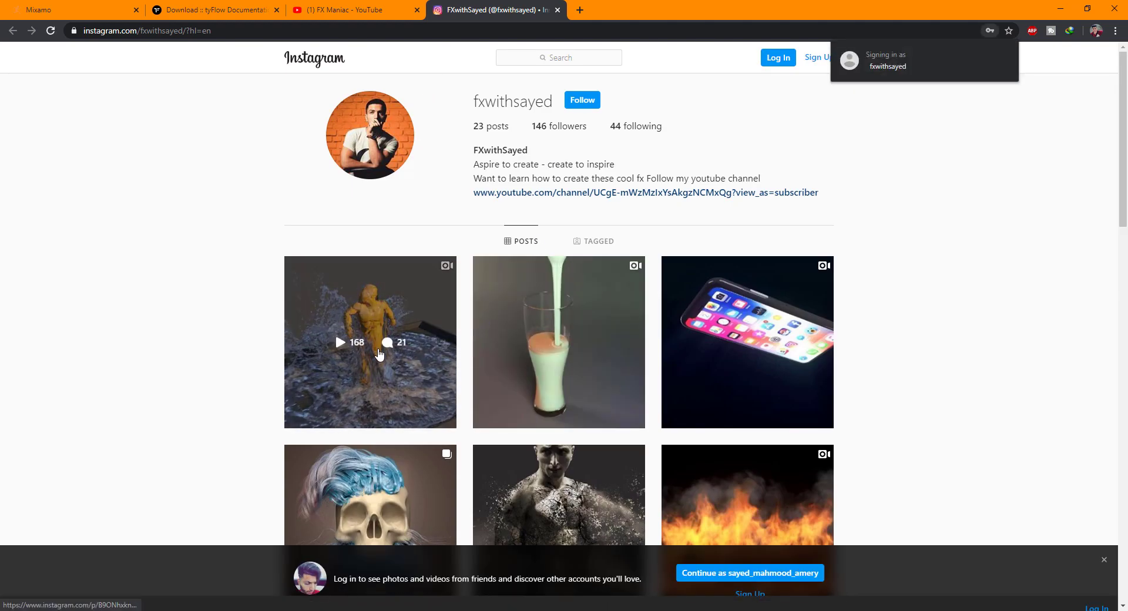
Step: Look through the effects posts on the channel's Instagram profile, going down the grid and back up
scroll(383, 267, down, 2)
scroll(529, 217, up, 2)
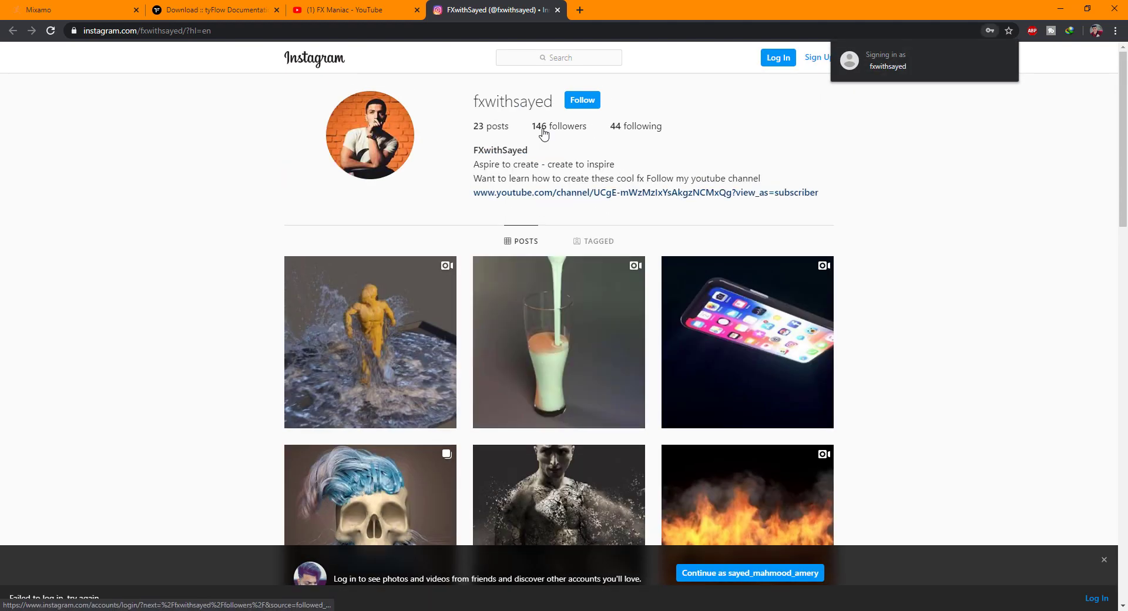
scroll(517, 361, down, 4)
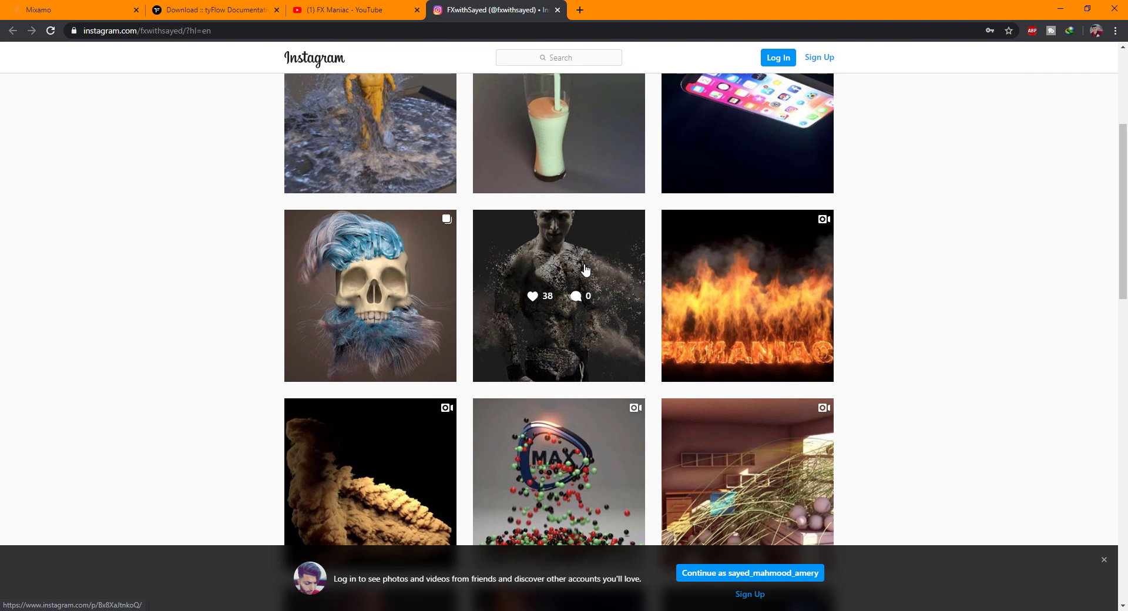
scroll(585, 269, down, 6)
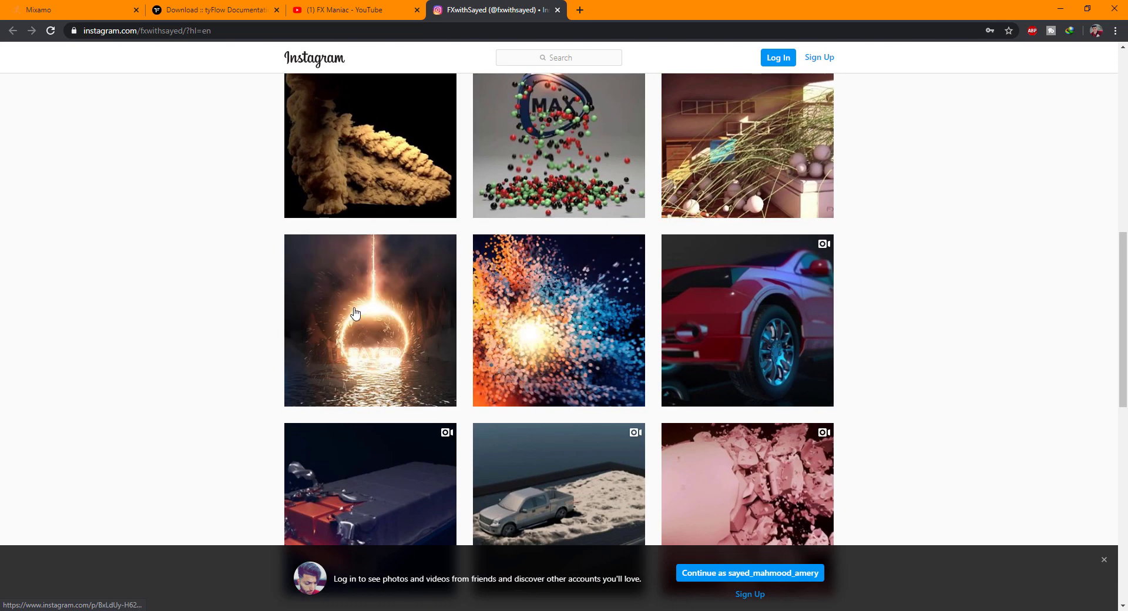
scroll(627, 330, down, 4)
scroll(541, 335, up, 6)
scroll(440, 313, up, 3)
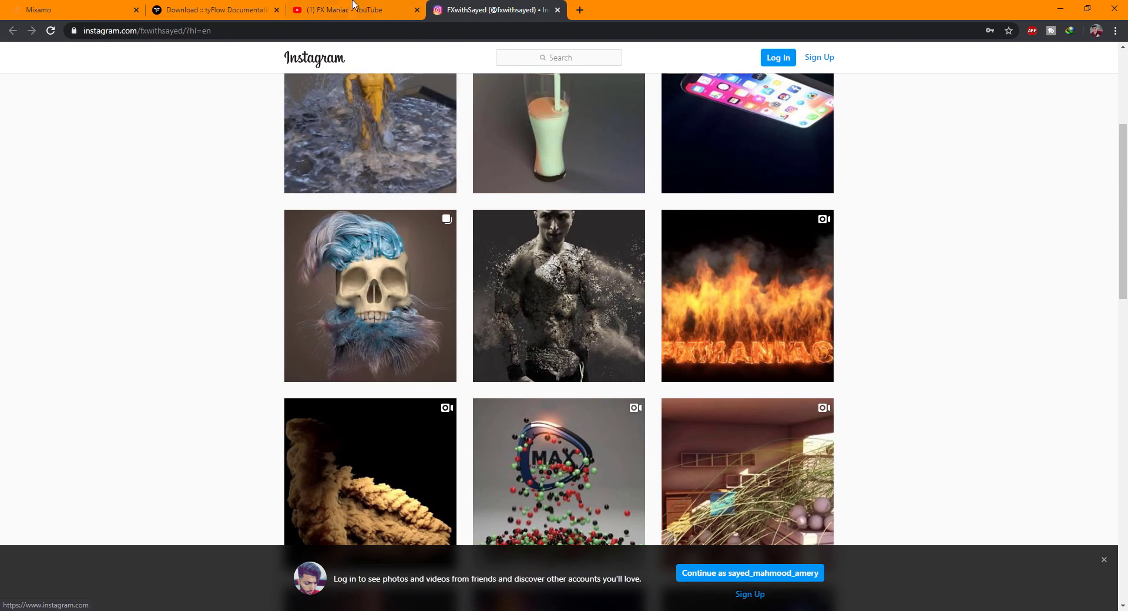
Step: Return to the FX Maniac YouTube channel page, and switch back to 3ds Max by minimizing the browser
key(ctrl+shift+Tab)
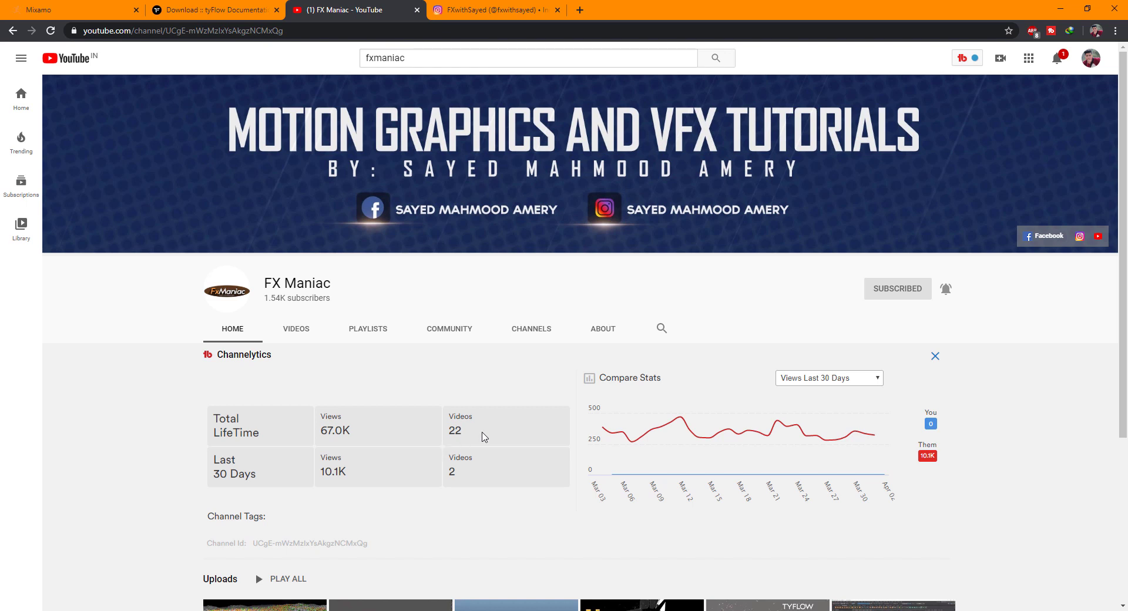
click(1060, 8)
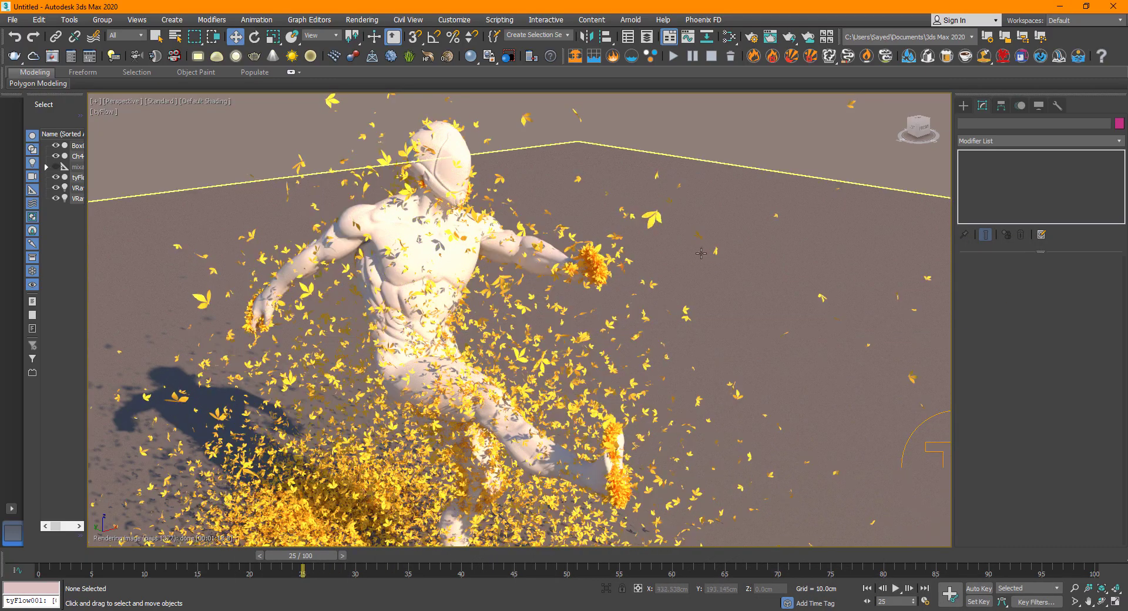